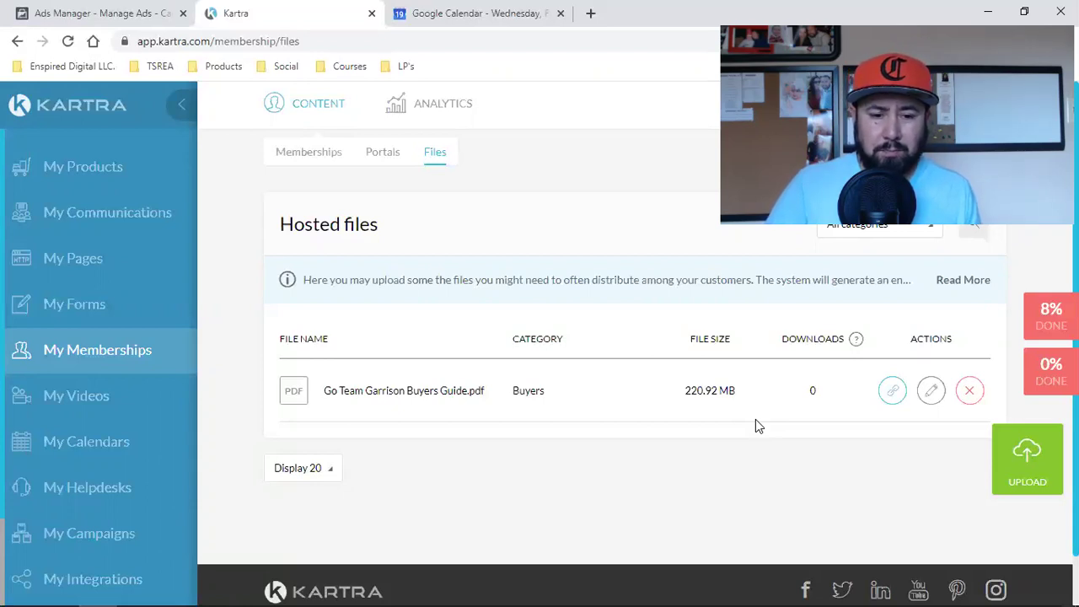
# Step: Bring up the direct download link for Go Team Garrison Buyers Guide.pdf
pyautogui.click(893, 391)
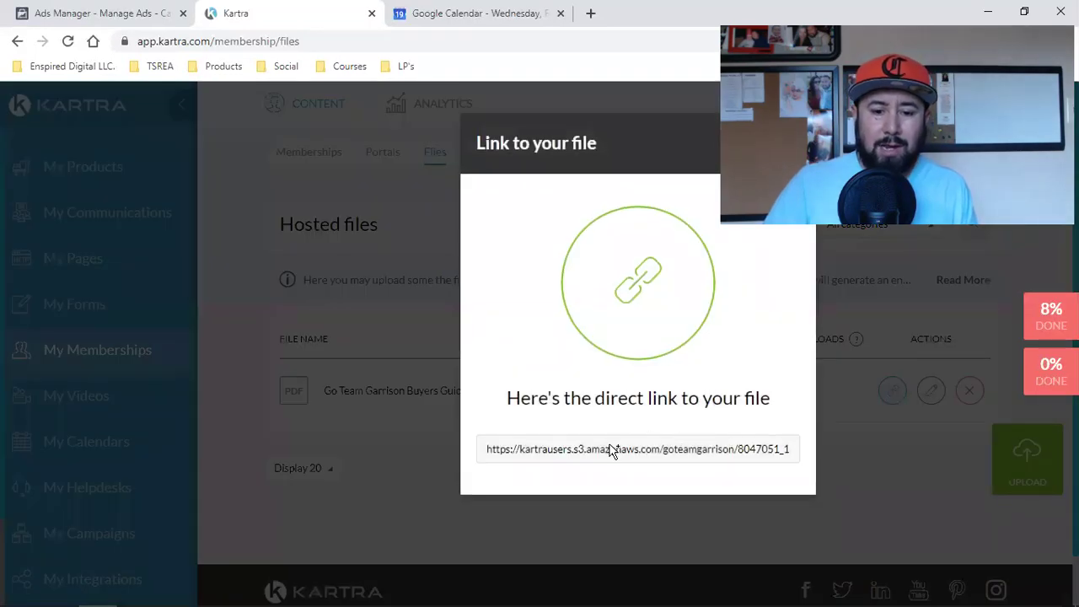
# Step: Copy the buyers guide's direct link and load the PDF in a new browser tab
pyautogui.click(613, 451)
pyautogui.rightClick(612, 451)
pyautogui.click(628, 455)
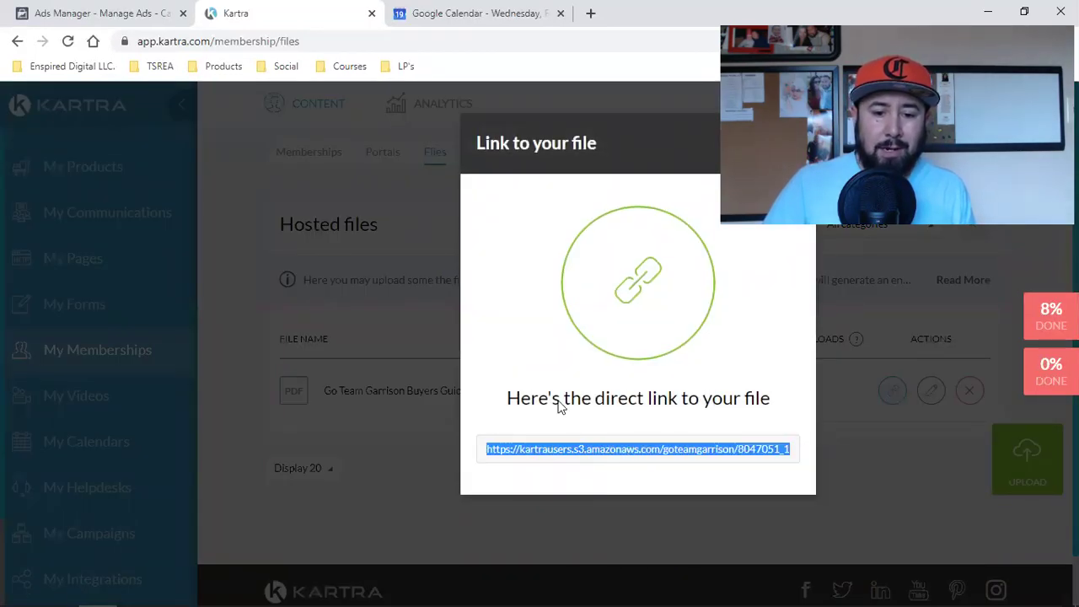
pyautogui.click(590, 12)
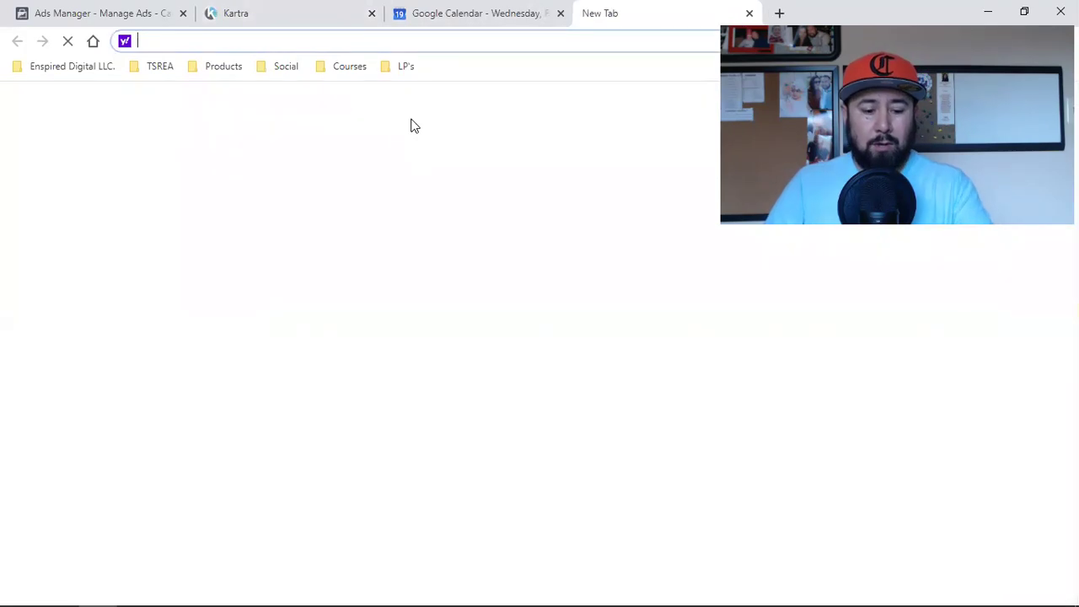
pyautogui.hotkey('ctrl', 'v')
pyautogui.press('Return')
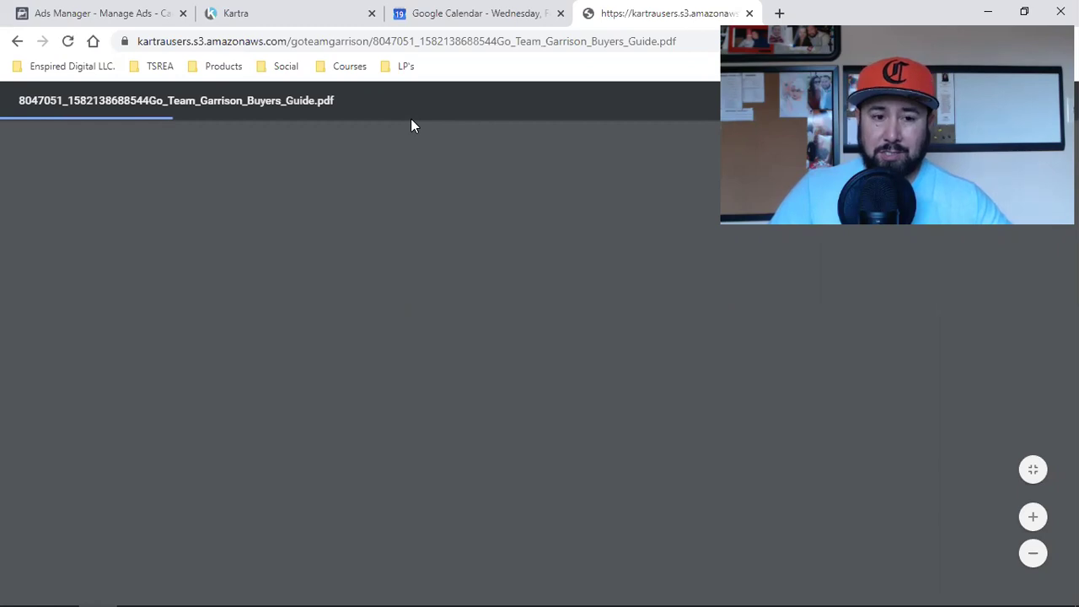
# Step: Inspect the PDF's amazonaws web address, then go back to the Kartra files tab
pyautogui.click(328, 42)
pyautogui.click(282, 41)
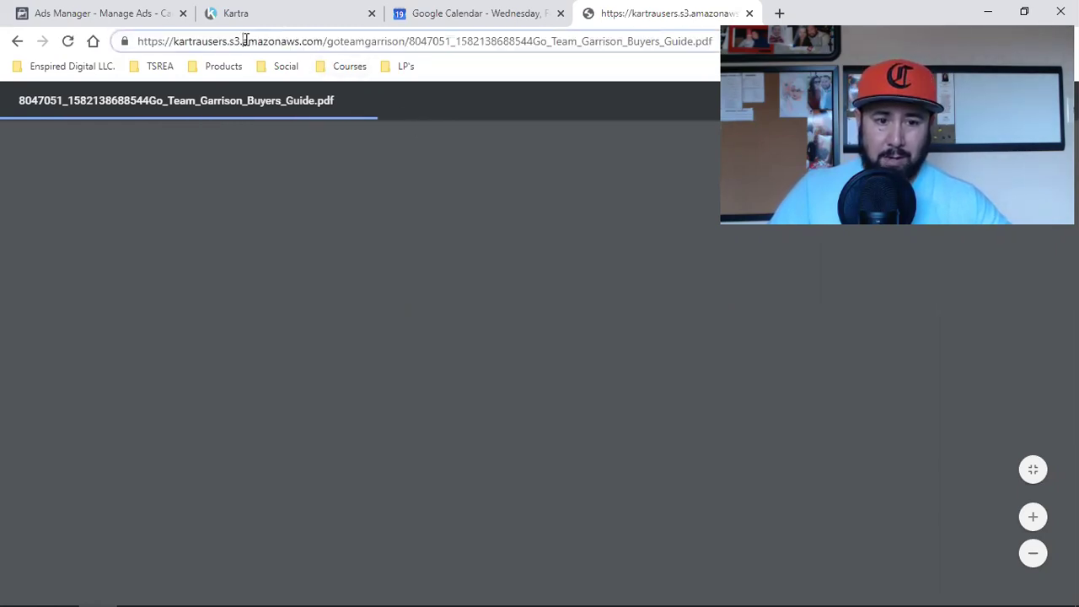
pyautogui.doubleClick(265, 41)
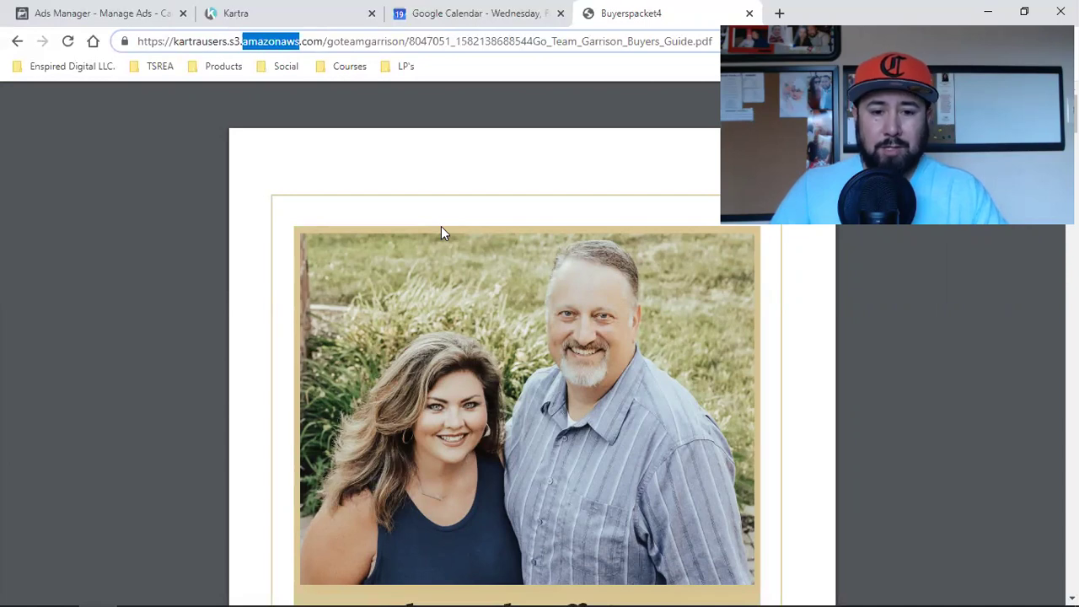
pyautogui.click(285, 7)
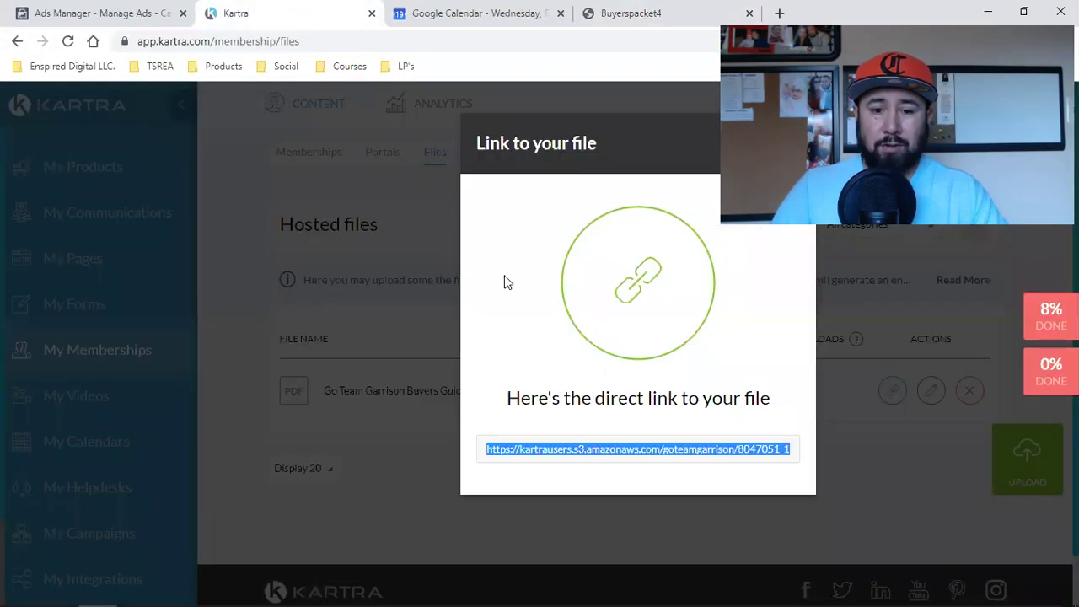
# Step: Close the file link and reload Files to confirm the buyers guide still shows 0 downloads
pyautogui.click(848, 335)
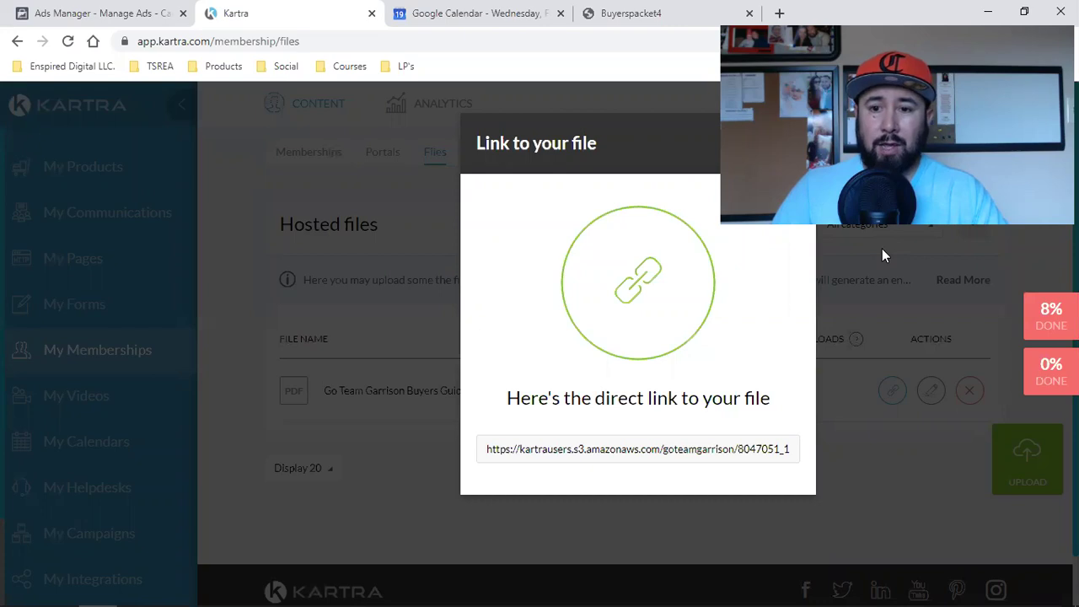
pyautogui.click(807, 95)
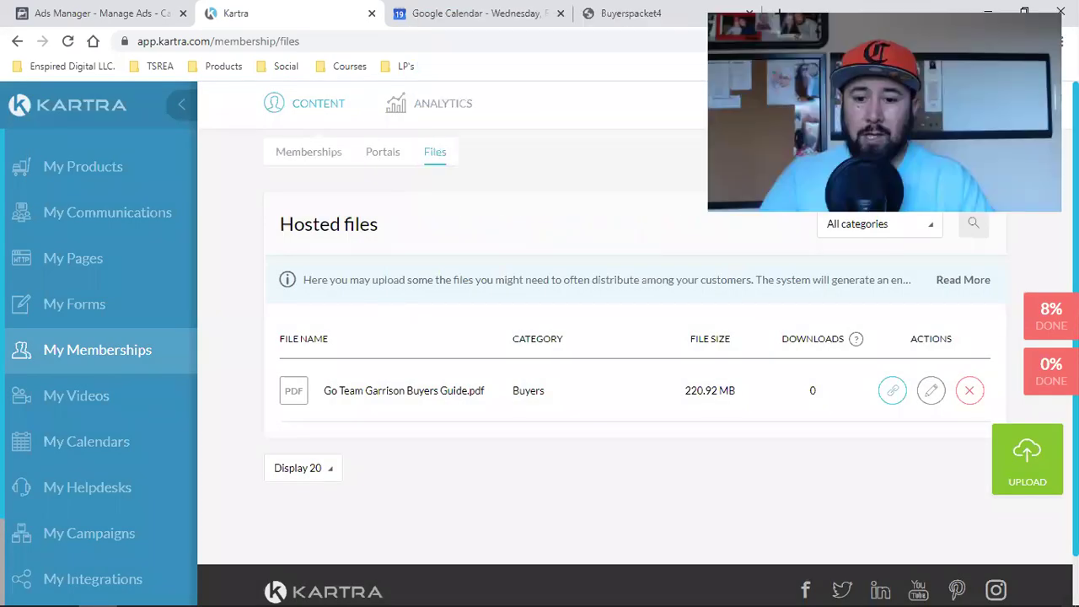
pyautogui.doubleClick(813, 387)
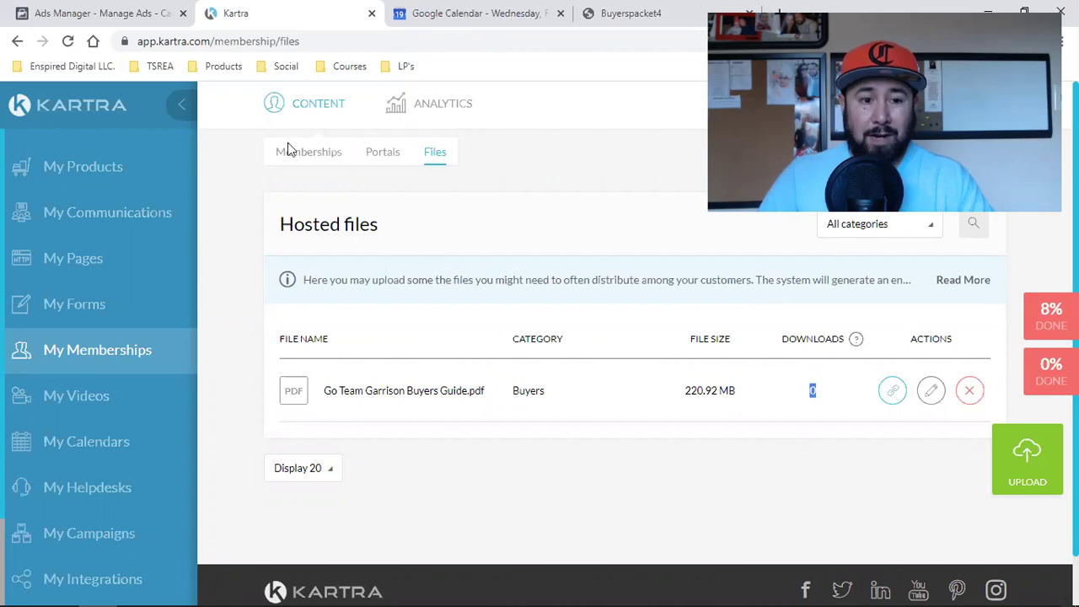
pyautogui.click(68, 42)
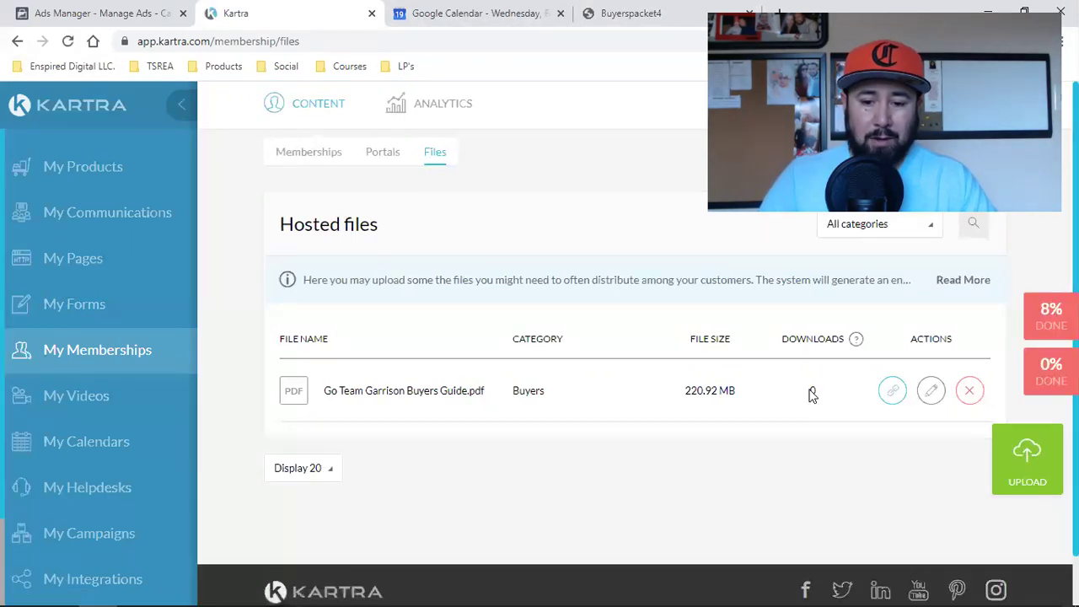
pyautogui.click(895, 392)
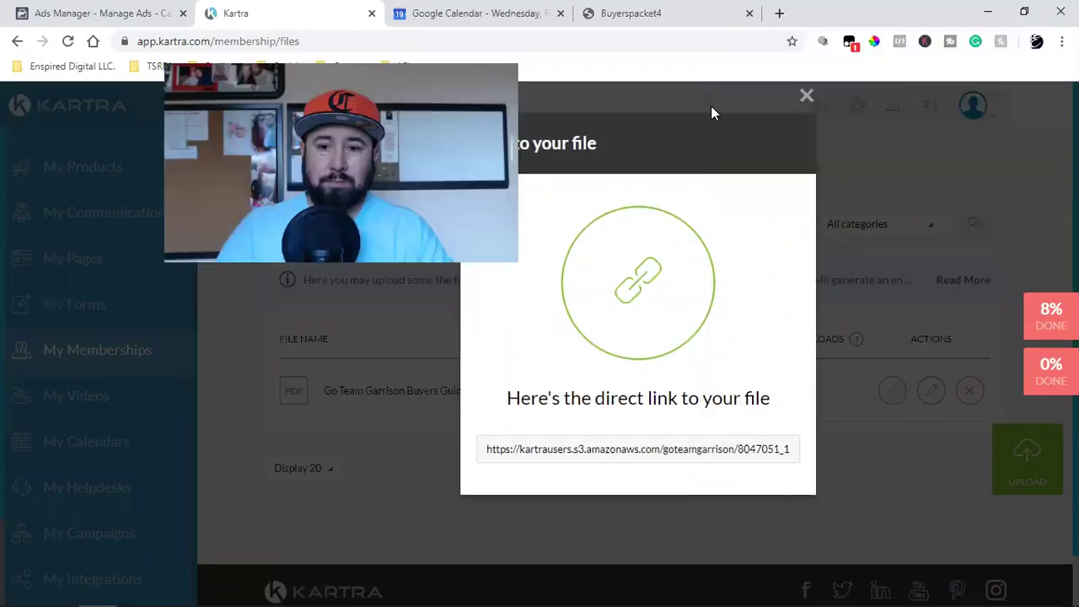
pyautogui.click(805, 96)
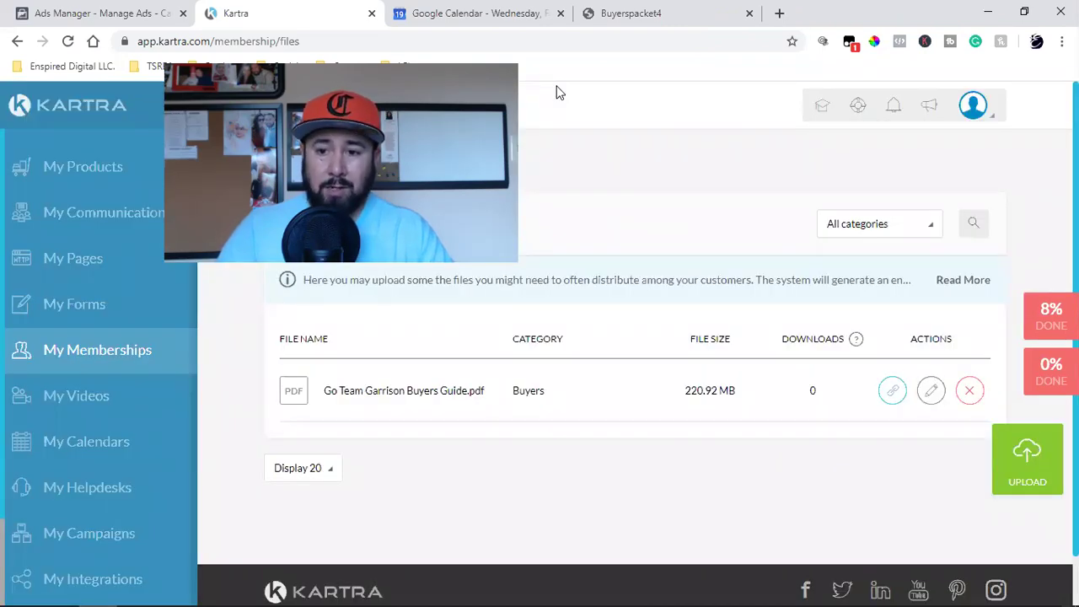
pyautogui.click(630, 13)
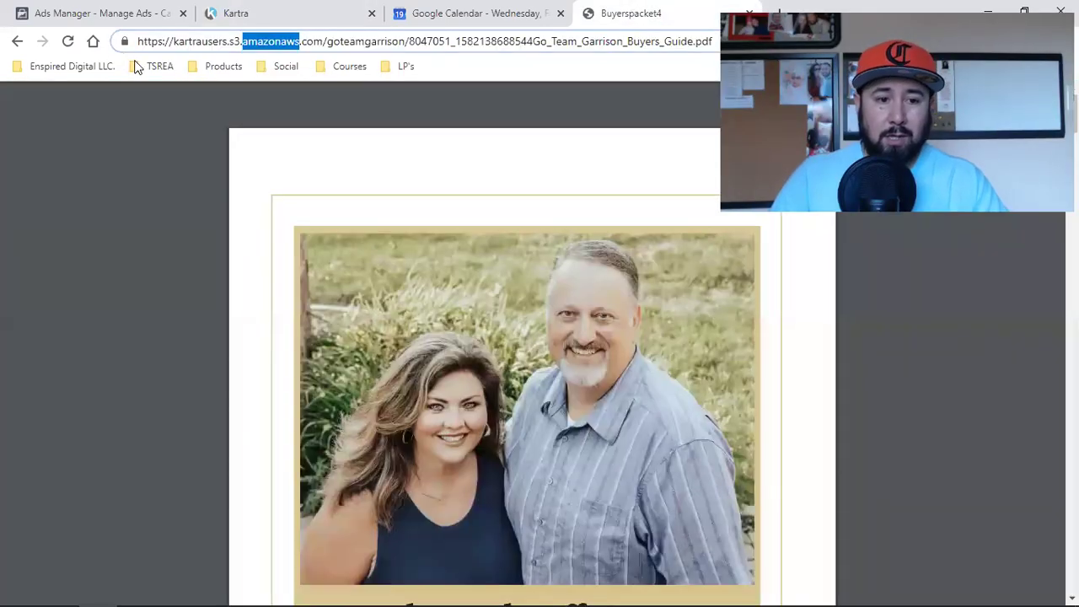
pyautogui.click(136, 67)
pyautogui.click(173, 89)
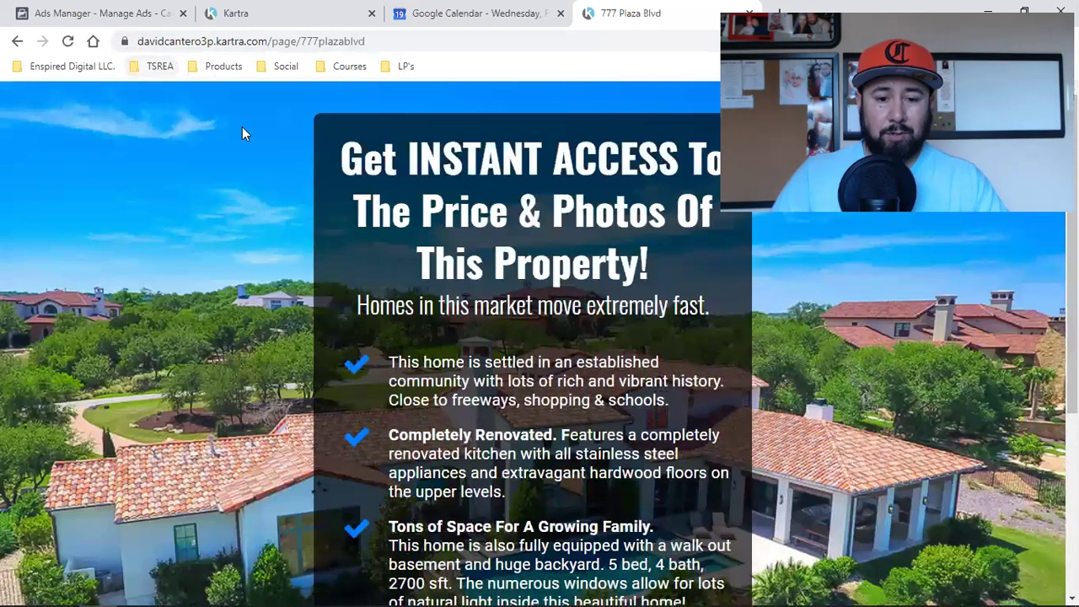
# Step: Request access to the 17 property photos, then open the 10 Tips landing page from bookmarks
pyautogui.scroll(-4, 242, 133)
pyautogui.click(428, 444)
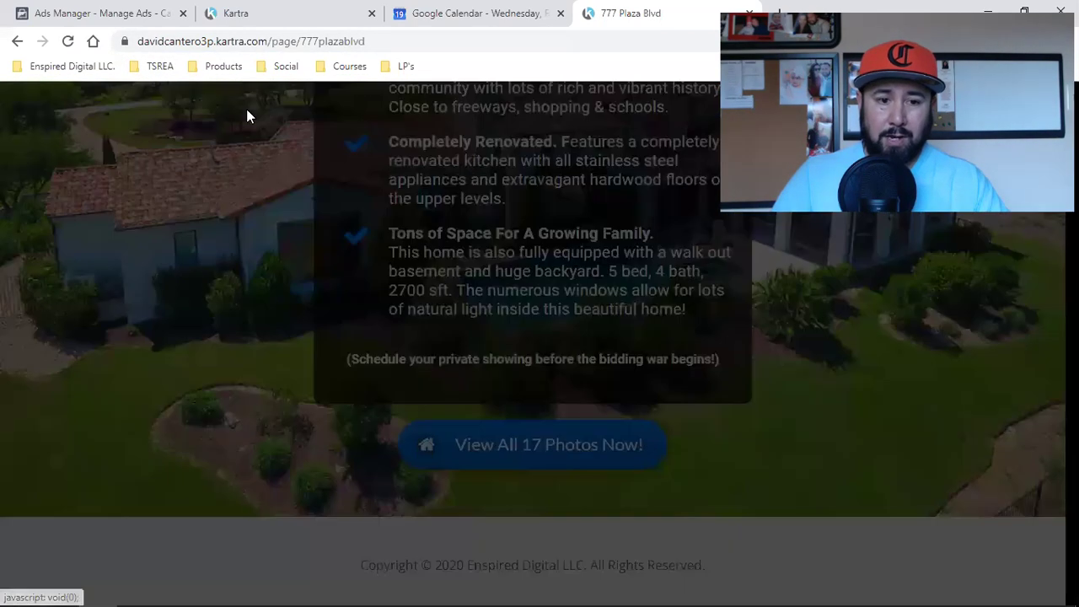
pyautogui.click(287, 65)
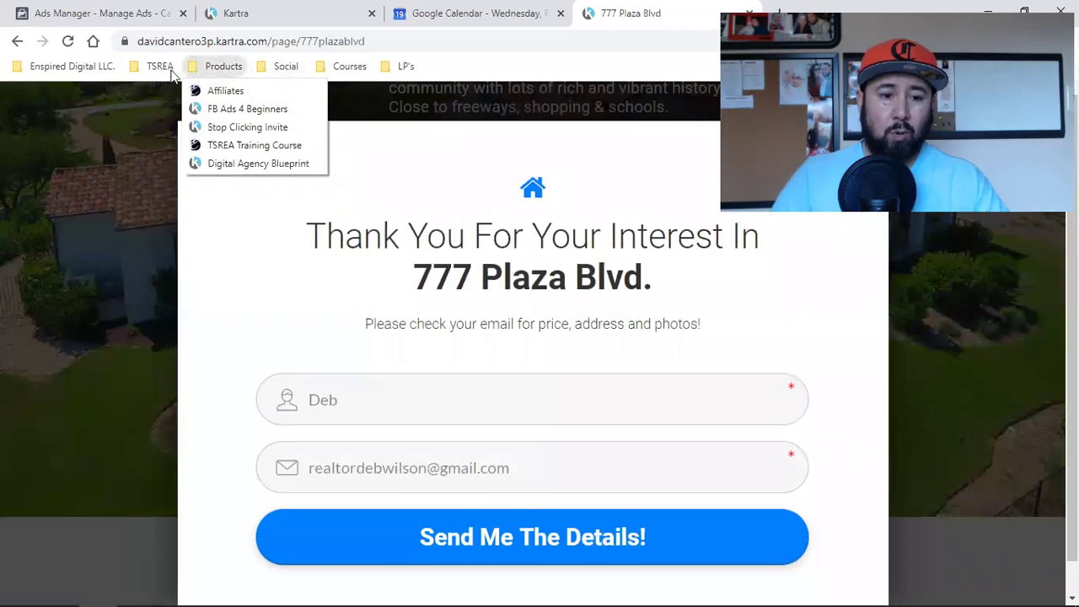
pyautogui.moveTo(160, 66)
pyautogui.click(174, 128)
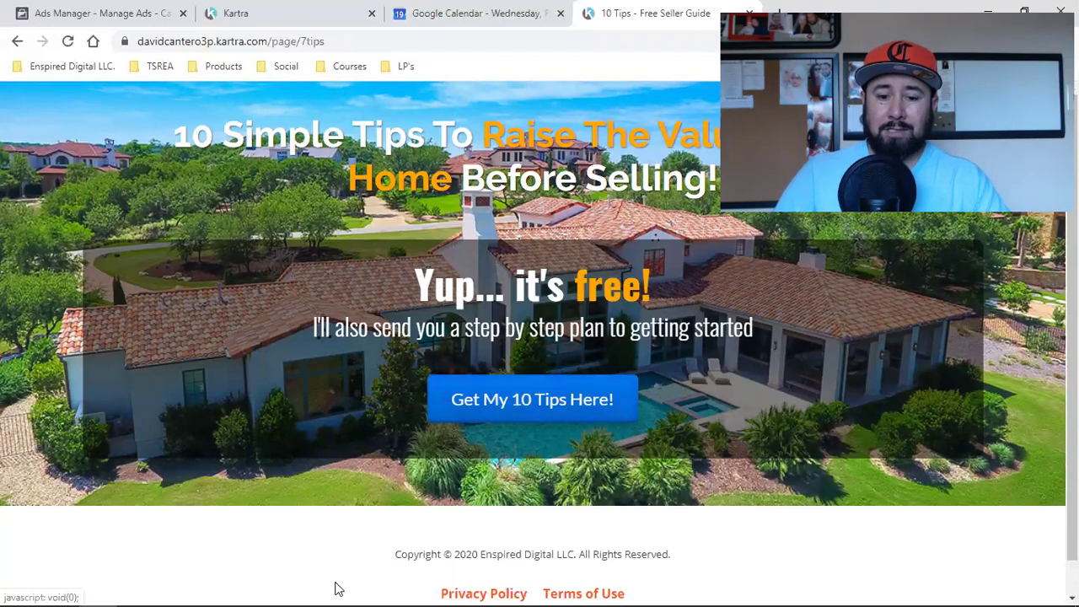
pyautogui.moveTo(258, 585)
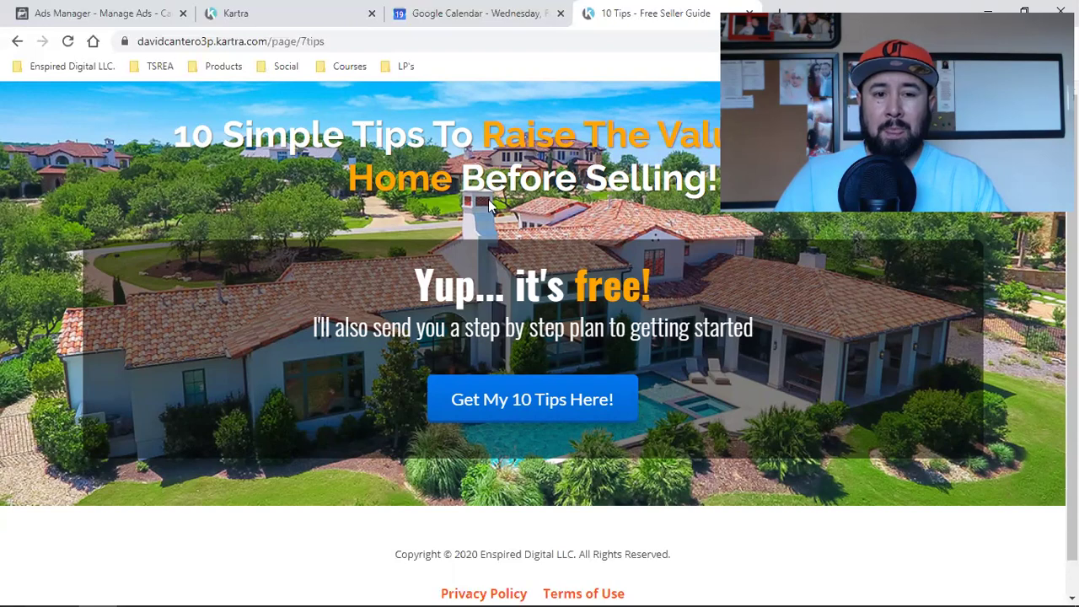
pyautogui.click(266, 8)
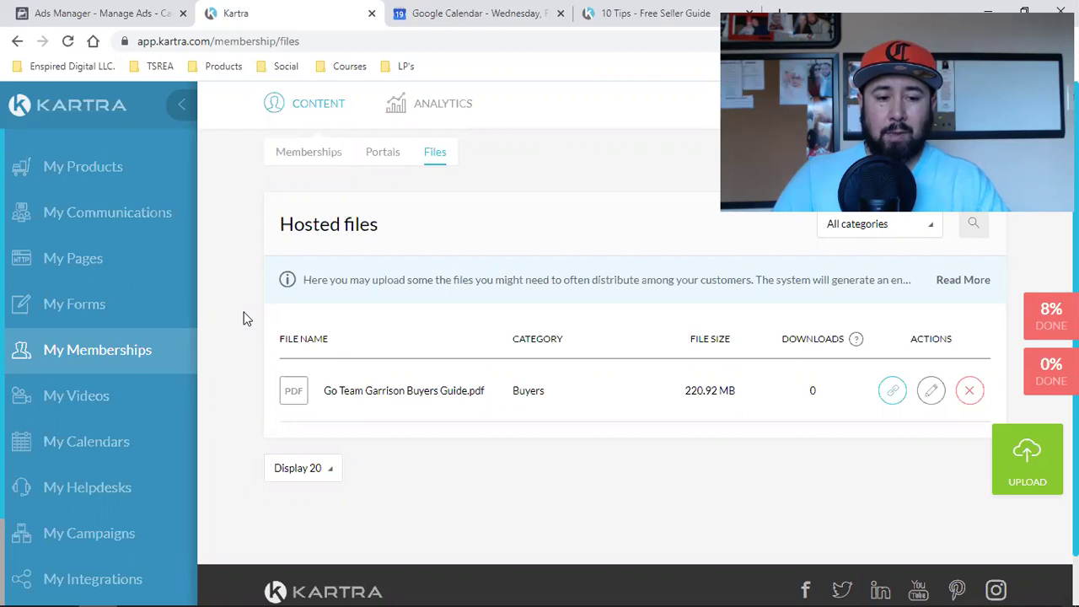
pyautogui.click(656, 12)
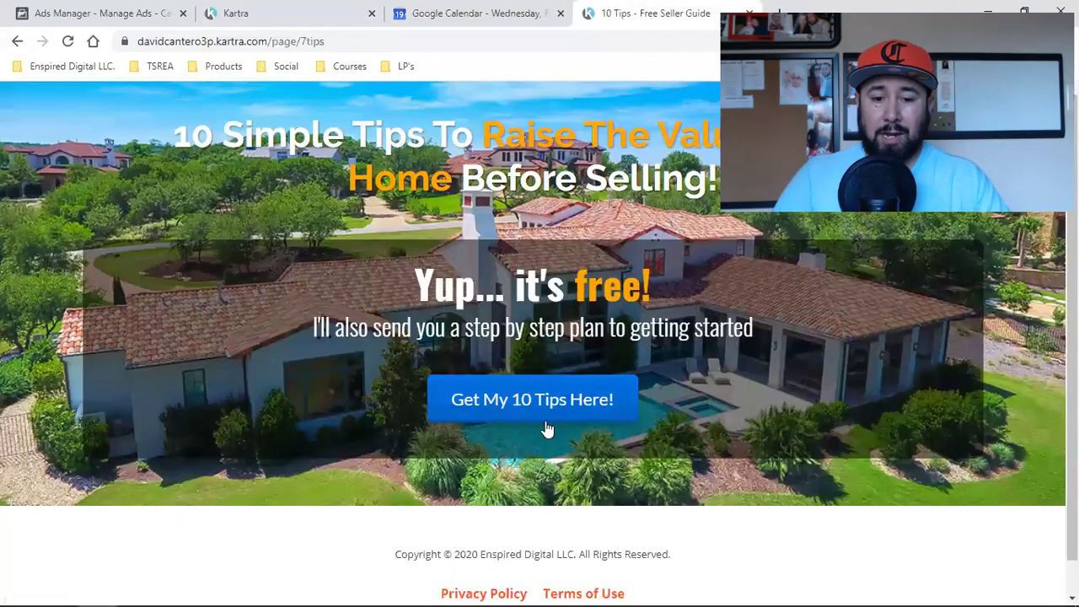
# Step: Open the 10 Tips sign-up form, edit the name to end in 'ave', and submit it
pyautogui.click(556, 413)
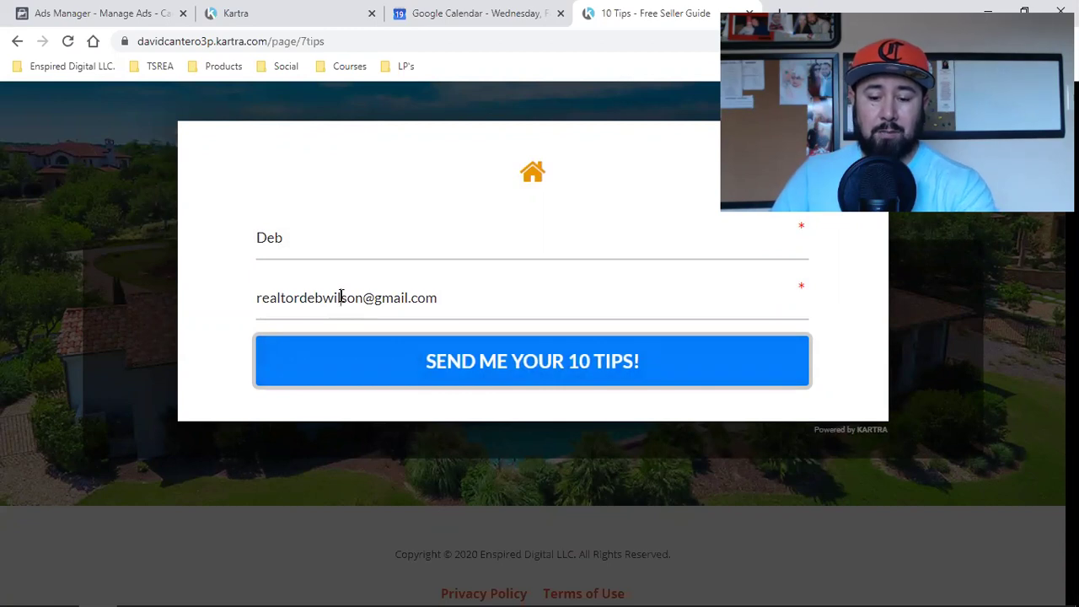
pyautogui.click(333, 237)
pyautogui.press('BackSpace')
pyautogui.press('BackSpace')
pyautogui.write('ave')
pyautogui.click(529, 379)
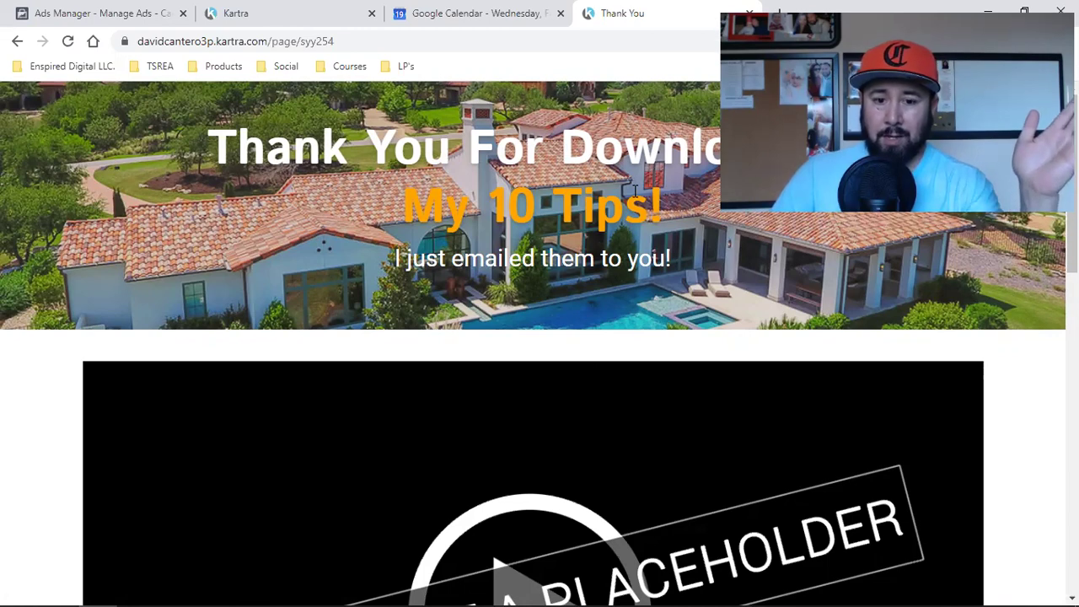
# Step: Scroll the thank-you page past the video and select CLICK HERE TO SCHEDULE CALL
pyautogui.scroll(-2, 533, 277)
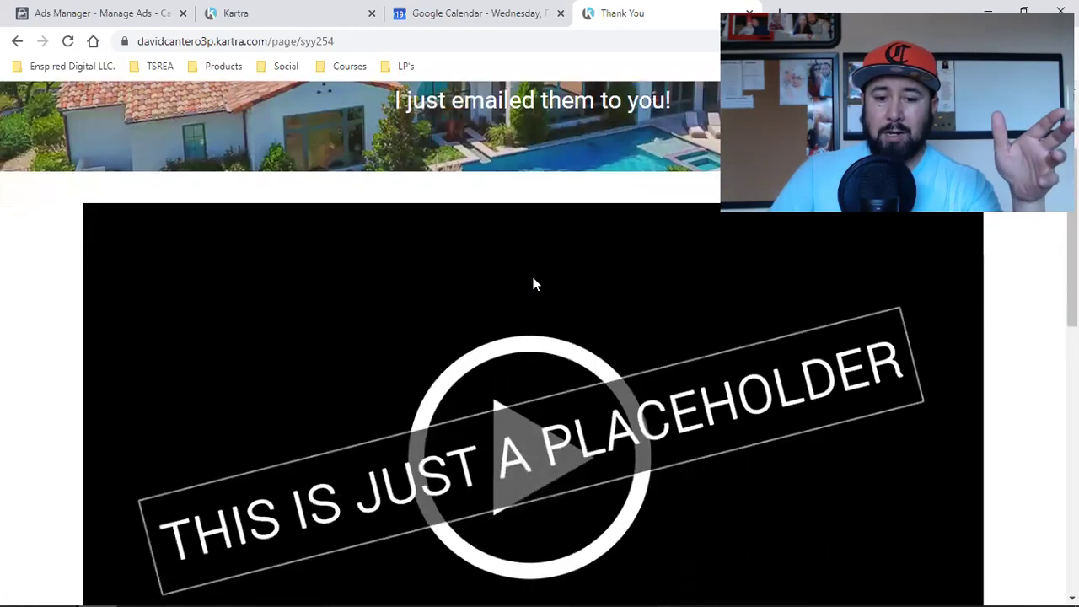
pyautogui.scroll(-2, 489, 354)
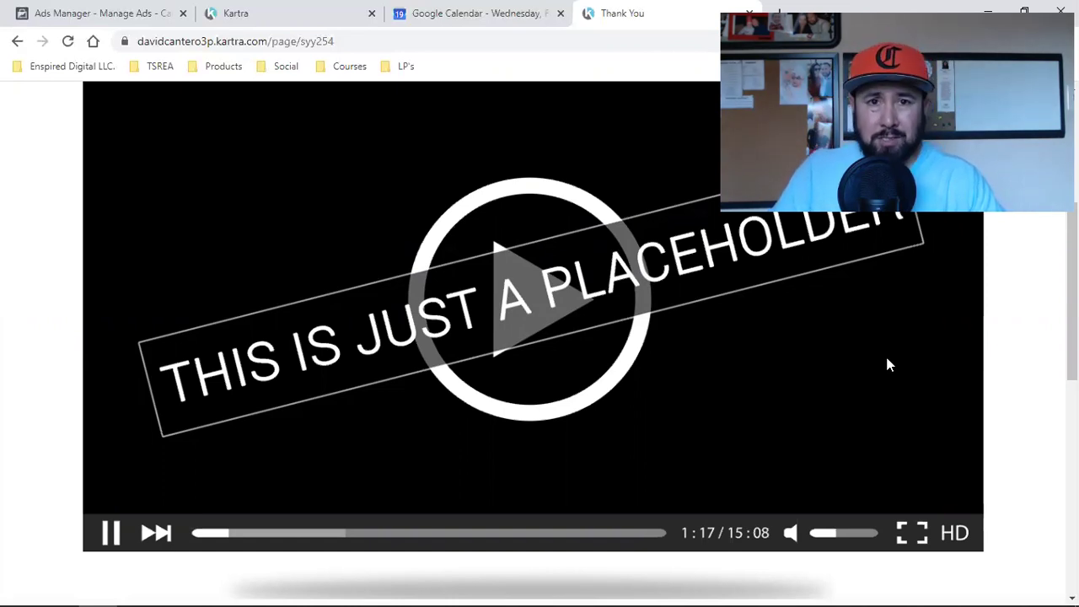
pyautogui.scroll(2, 886, 364)
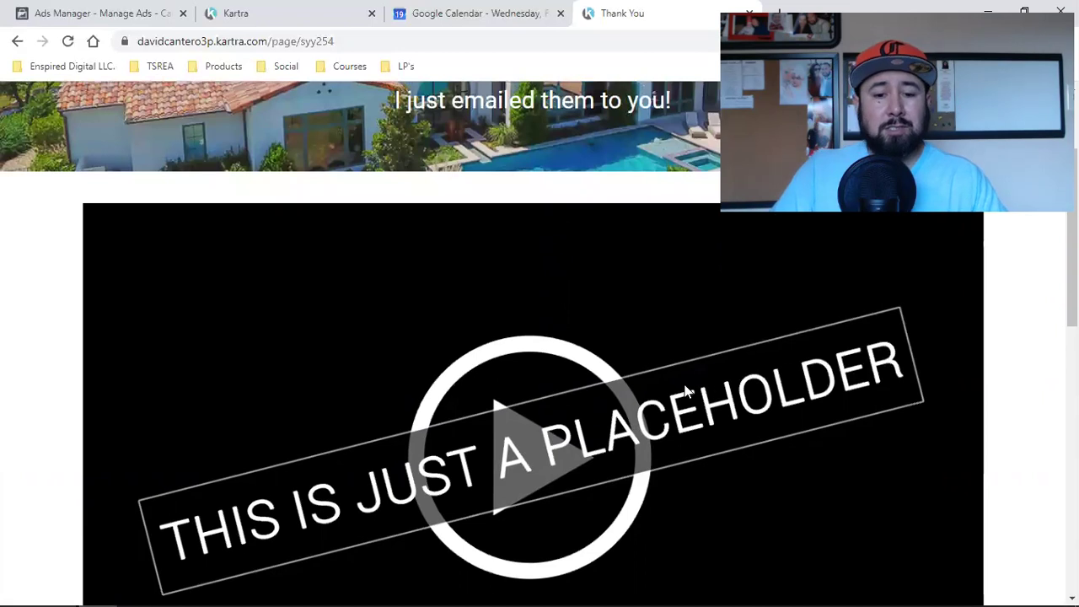
pyautogui.scroll(-6, 684, 389)
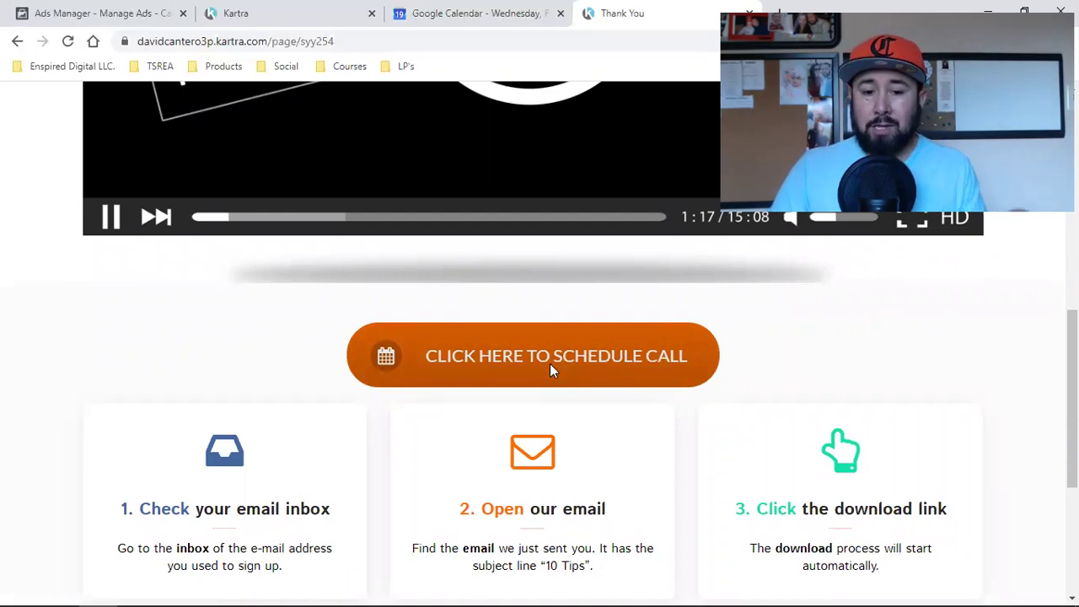
pyautogui.click(549, 370)
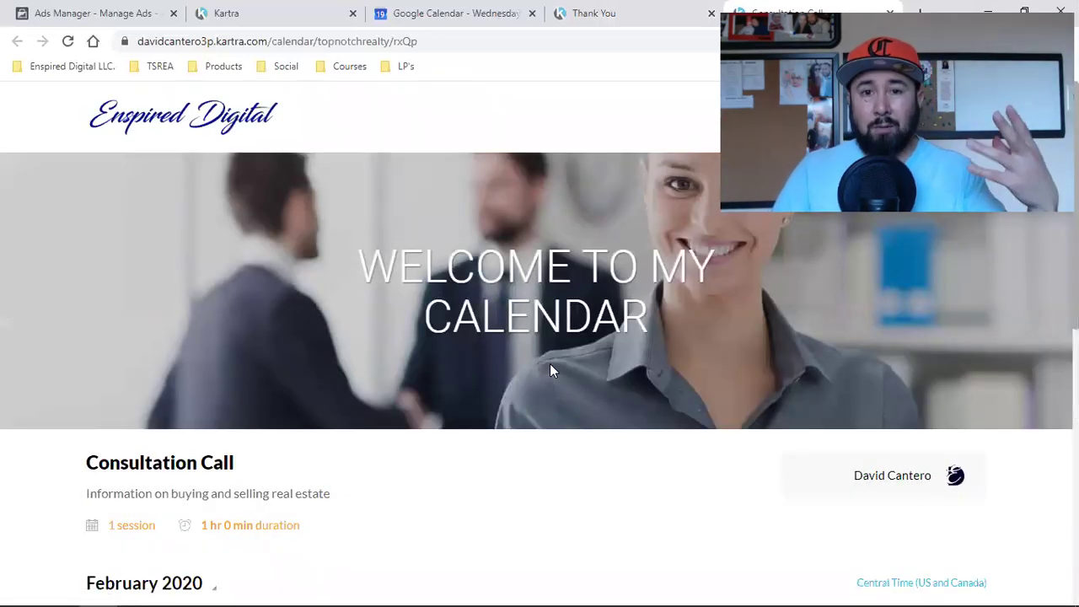
# Step: Back on the thank-you page, scroll down and test the CLICK HERE TO SCHEDULE CALL button
pyautogui.click(599, 10)
pyautogui.scroll(4, 489, 345)
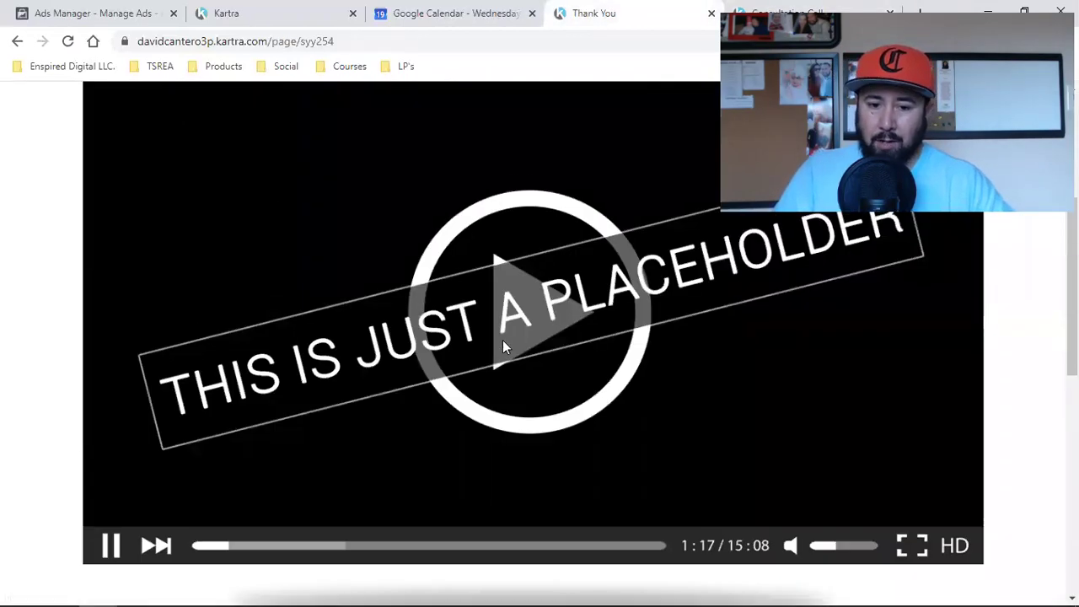
pyautogui.scroll(3, 503, 341)
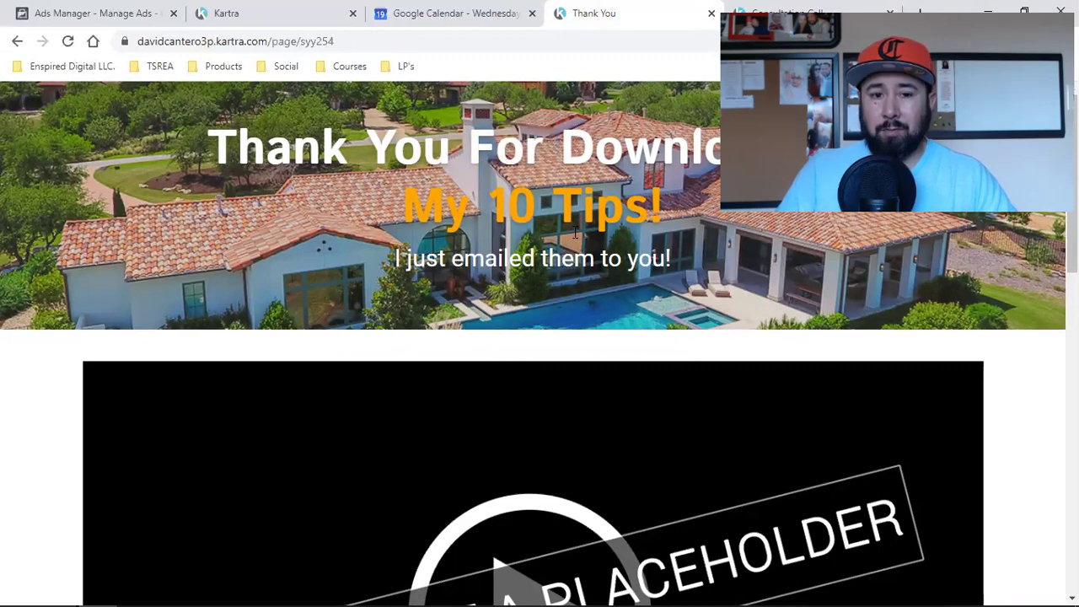
pyautogui.scroll(-5, 575, 234)
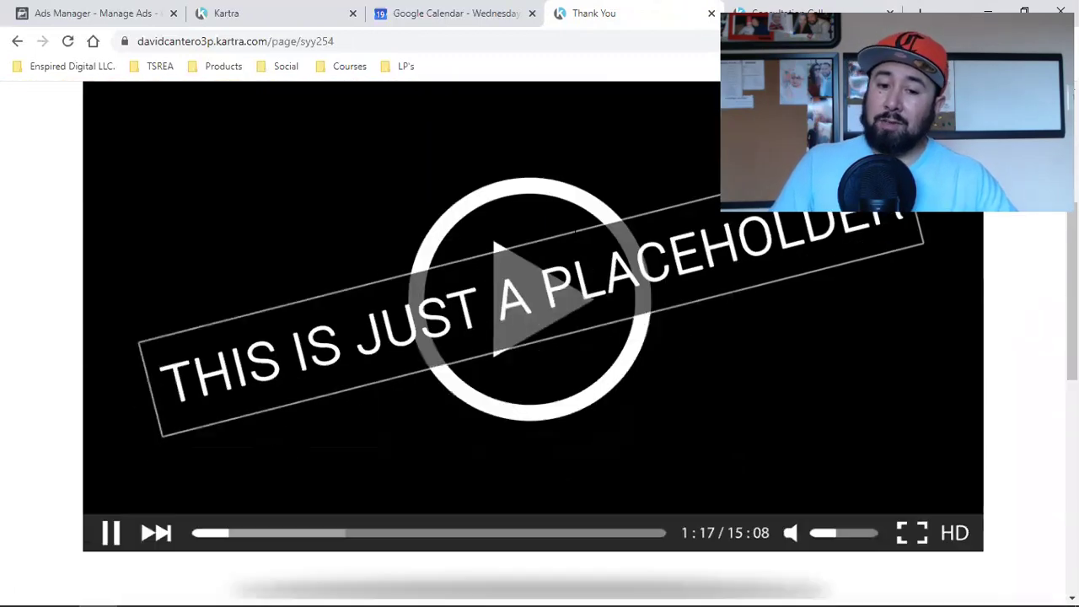
pyautogui.scroll(-2, 523, 259)
pyautogui.scroll(4, 468, 380)
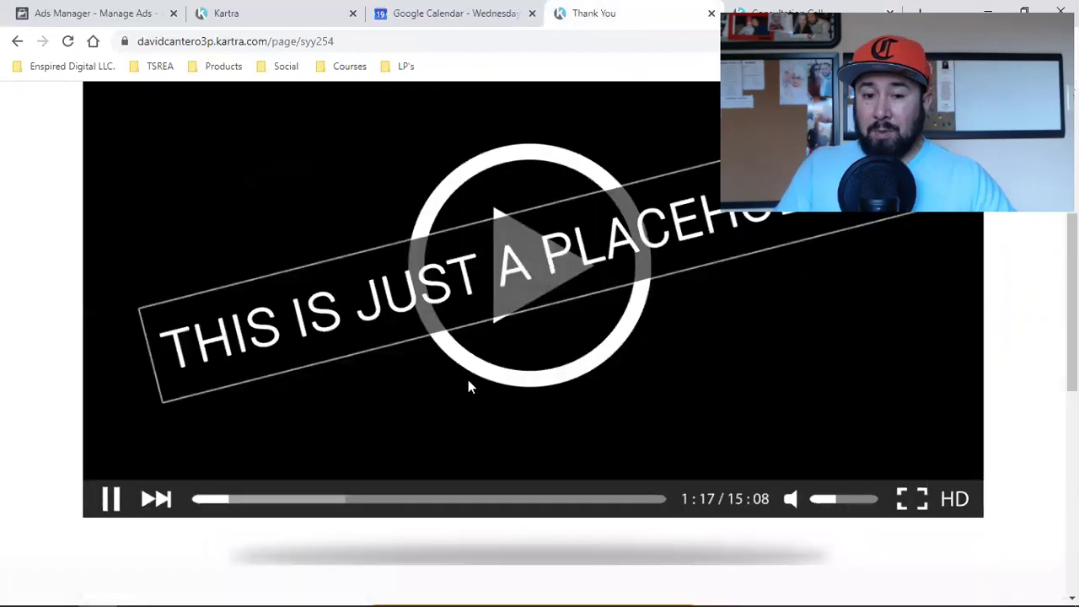
pyautogui.scroll(-3, 481, 343)
pyautogui.scroll(-1, 482, 354)
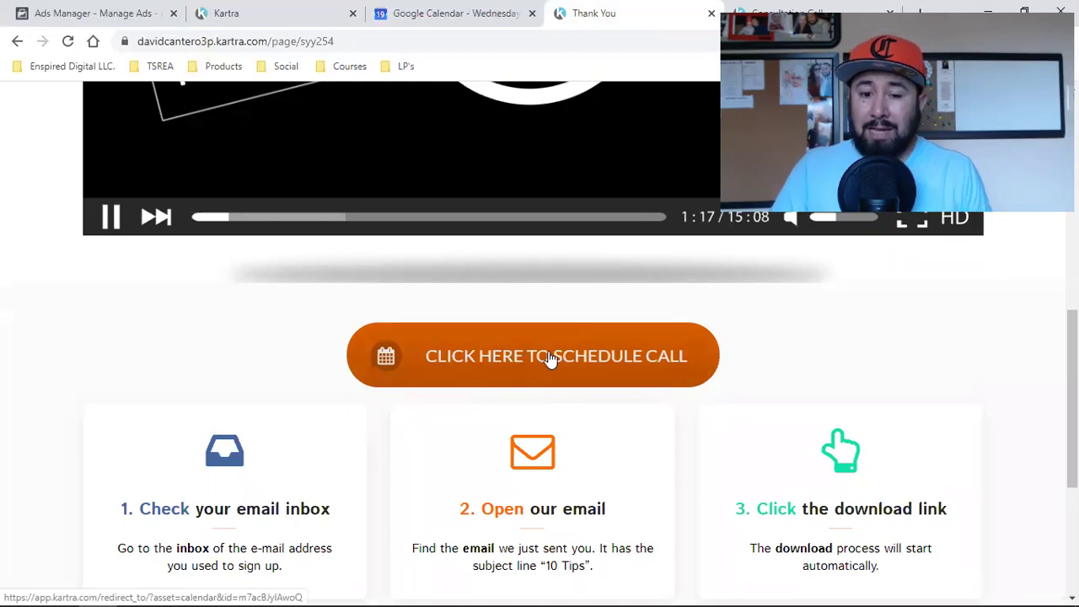
pyautogui.click(517, 384)
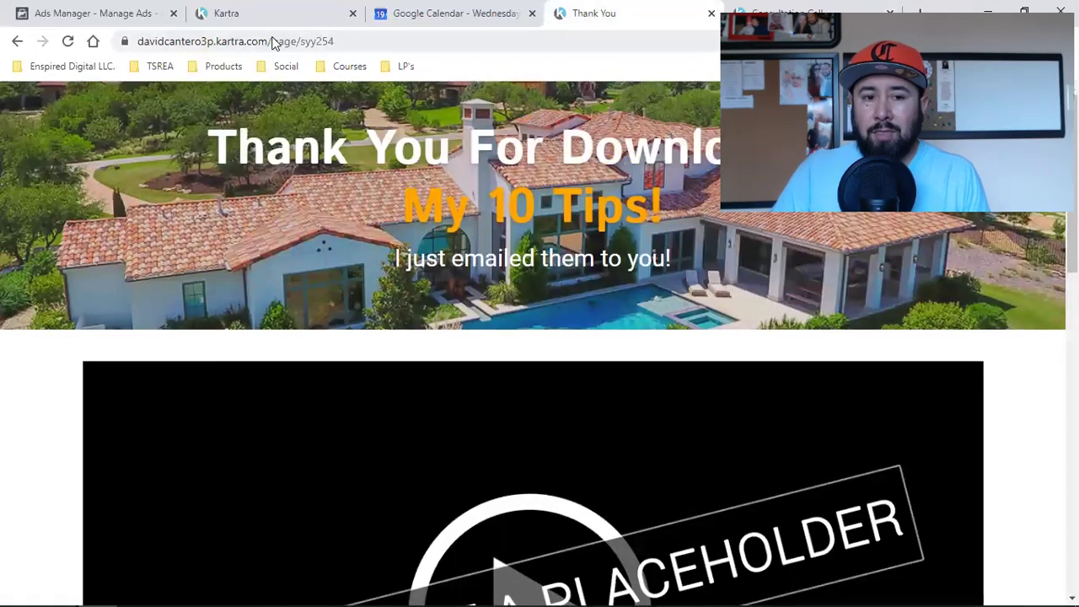
# Step: Check the thank-you page's address, test the schedule-call button again, and return to Kartra
pyautogui.click(272, 43)
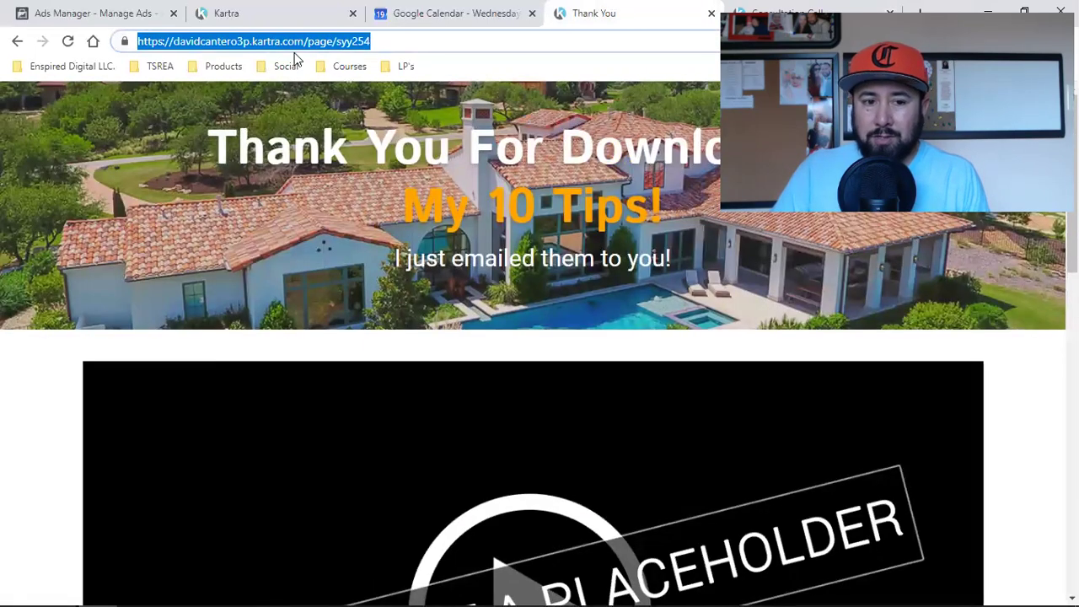
pyautogui.click(306, 361)
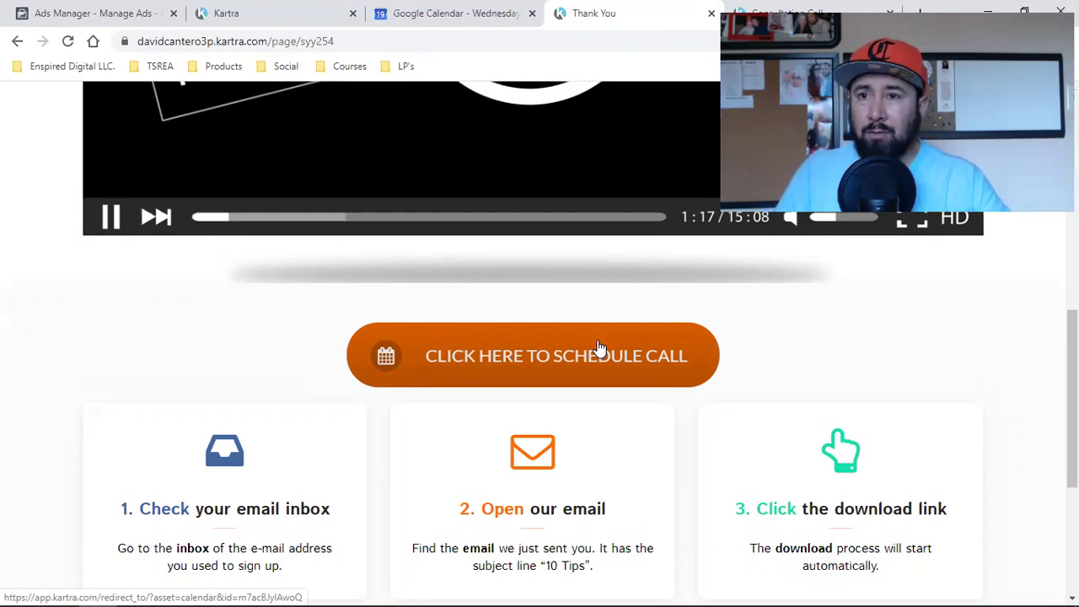
pyautogui.click(601, 350)
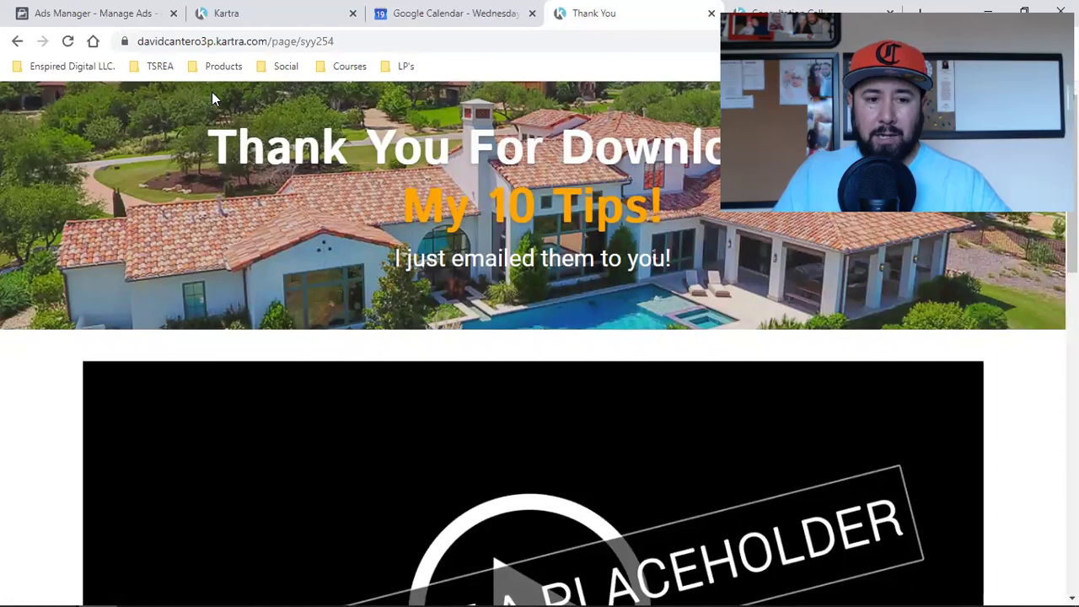
pyautogui.scroll(-10, 763, 360)
pyautogui.scroll(4, 804, 419)
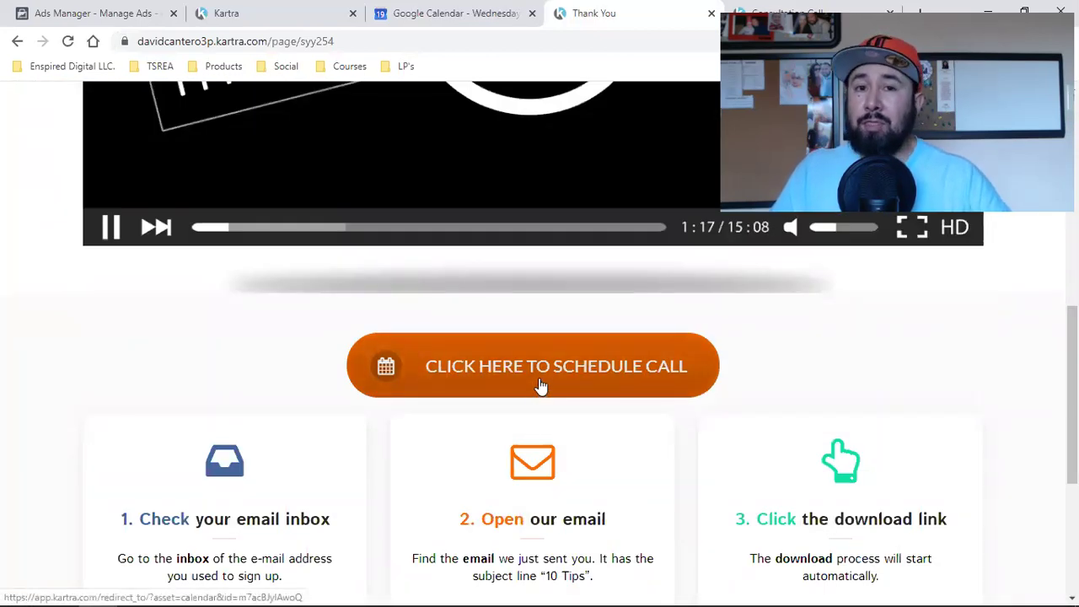
pyautogui.click(251, 10)
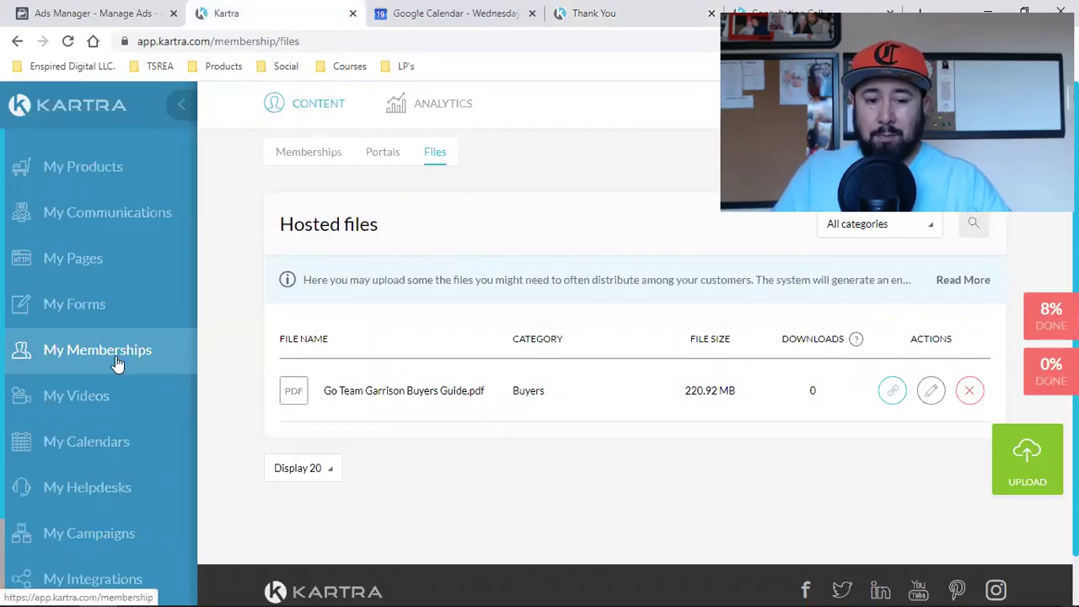
# Step: Review the pages overview and the leads lists, picking out Buyers Buyer Leads - No Listings
pyautogui.click(65, 265)
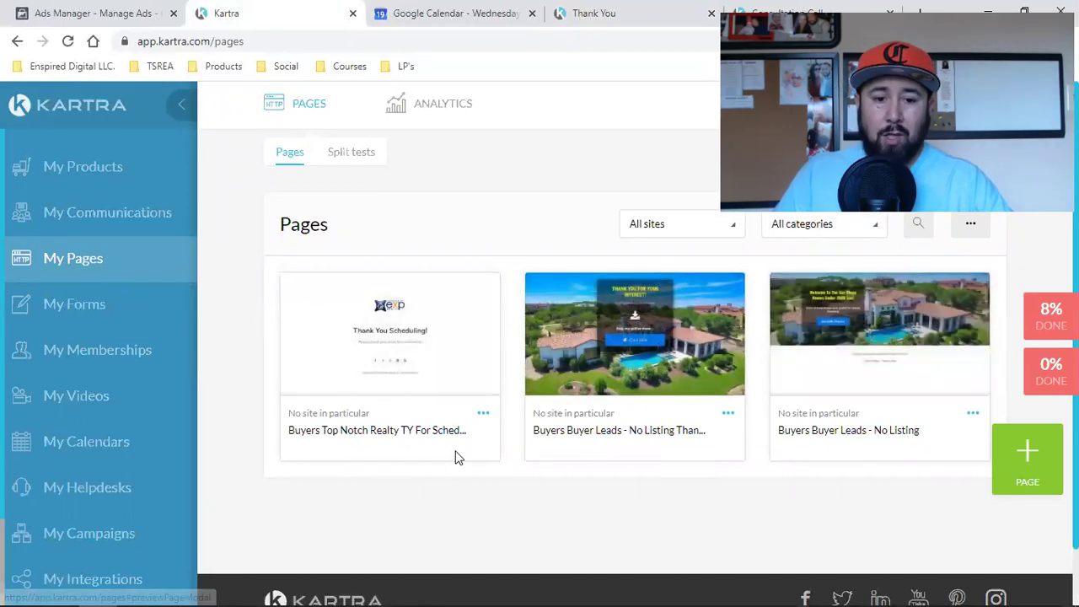
pyautogui.click(125, 226)
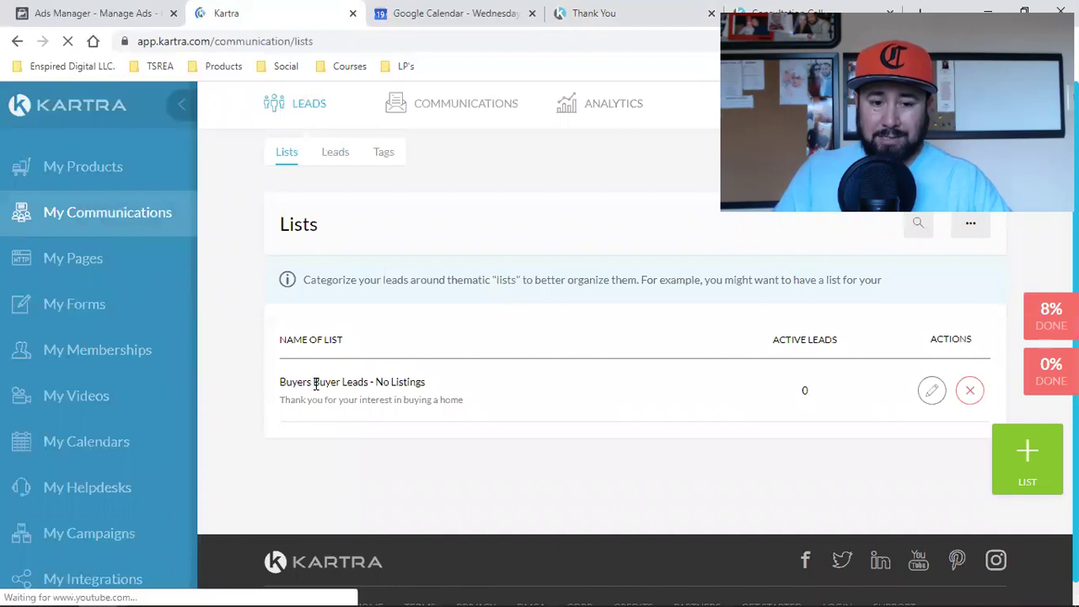
pyautogui.tripleClick(317, 385)
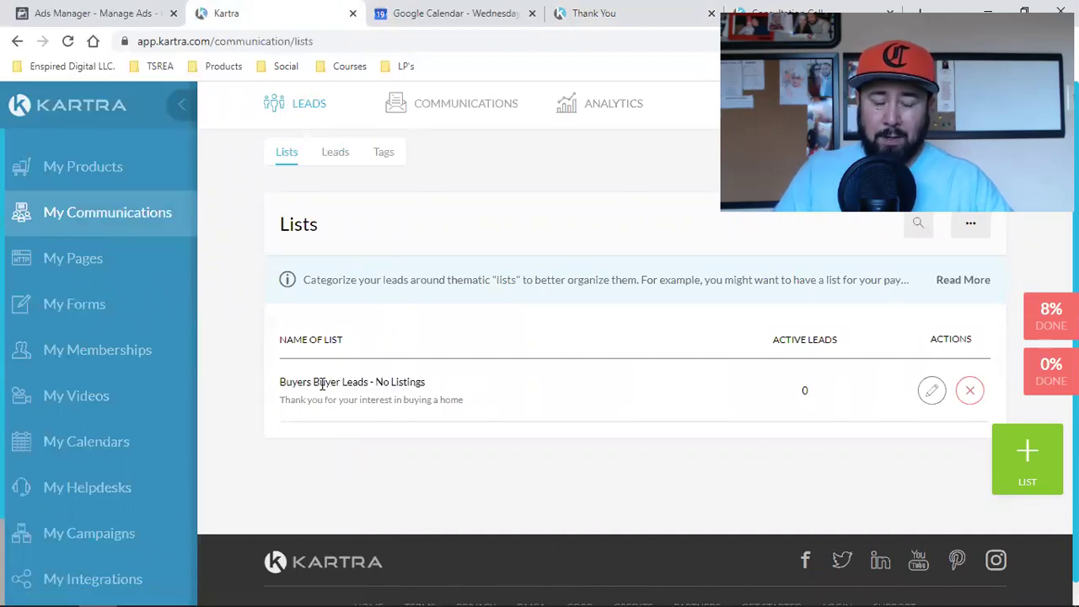
pyautogui.click(95, 258)
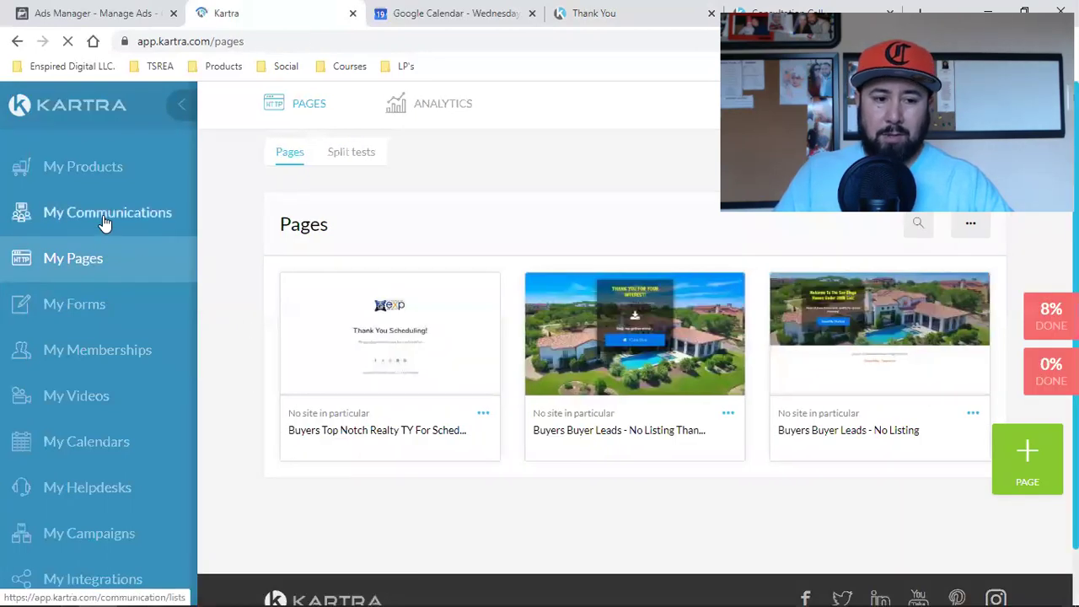
pyautogui.click(104, 221)
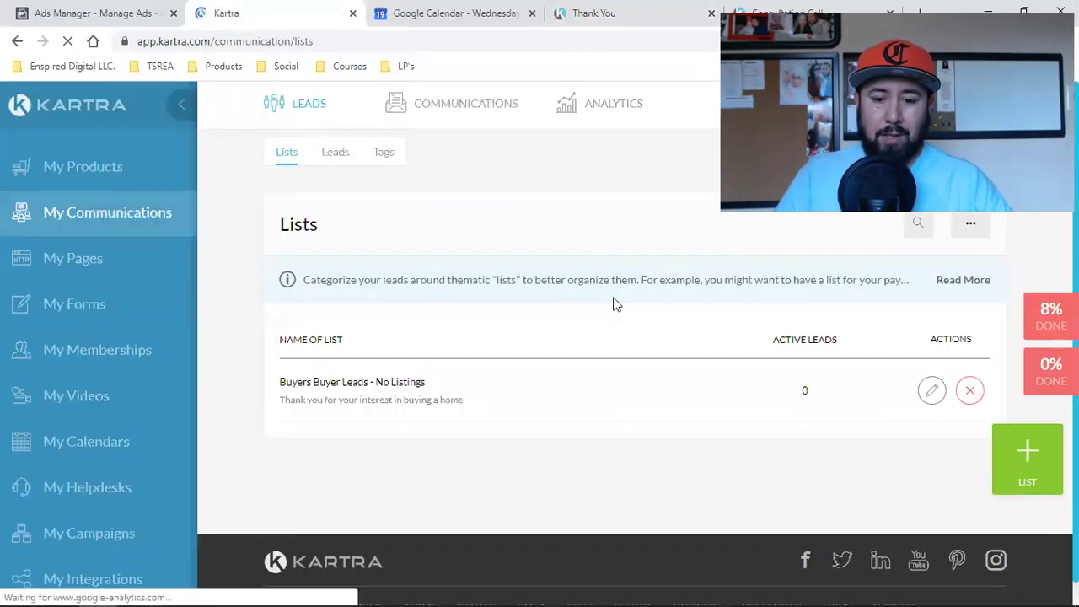
pyautogui.tripleClick(409, 386)
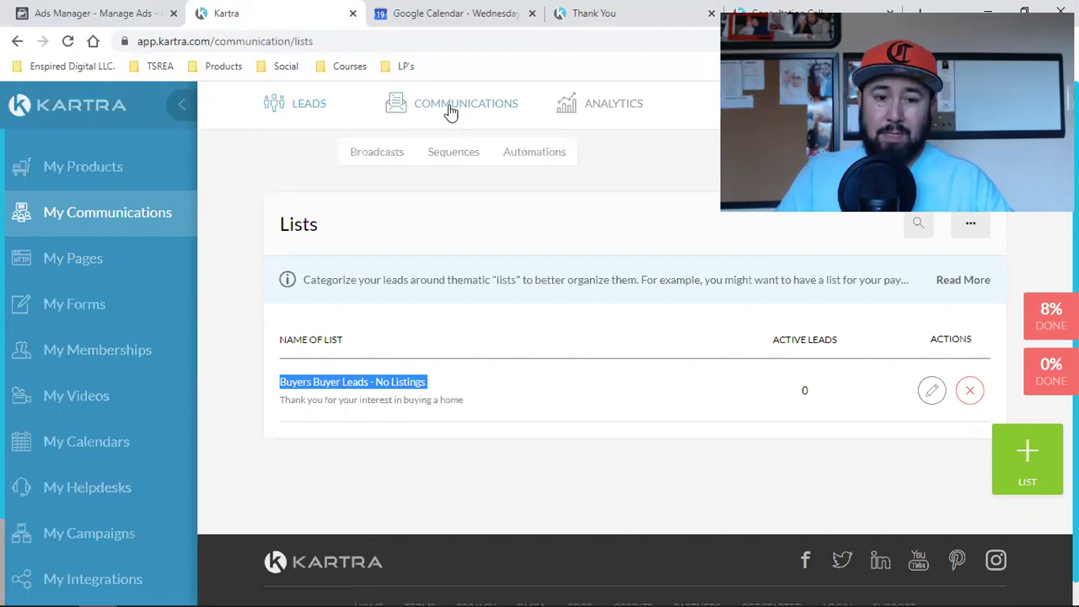
# Step: Check the Buyers Buyer Leads sequence name under Sequences, then go to My Forms
pyautogui.moveTo(462, 118)
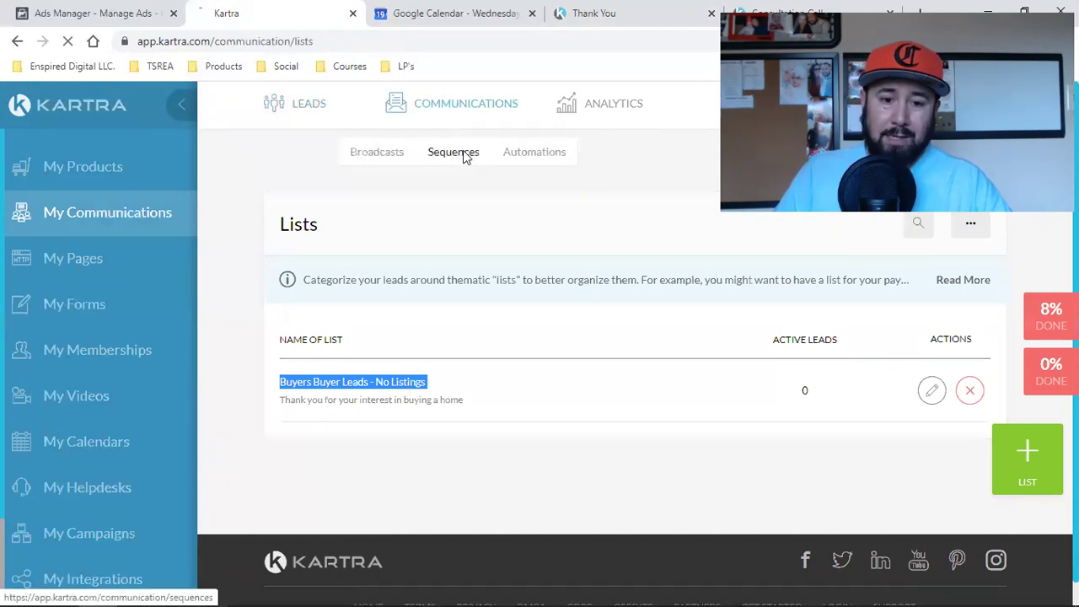
pyautogui.click(464, 155)
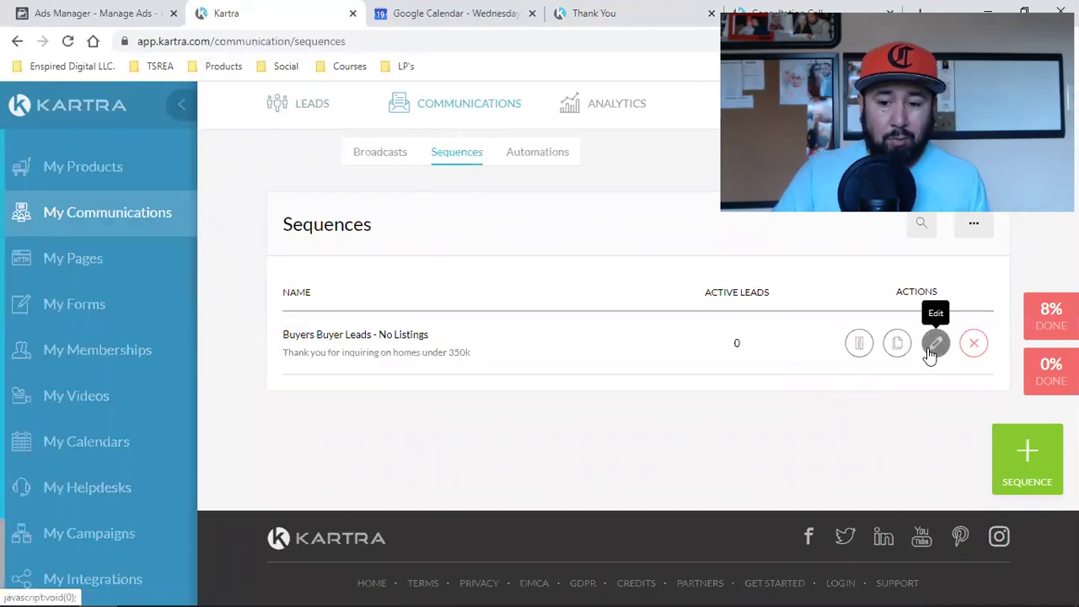
pyautogui.doubleClick(365, 335)
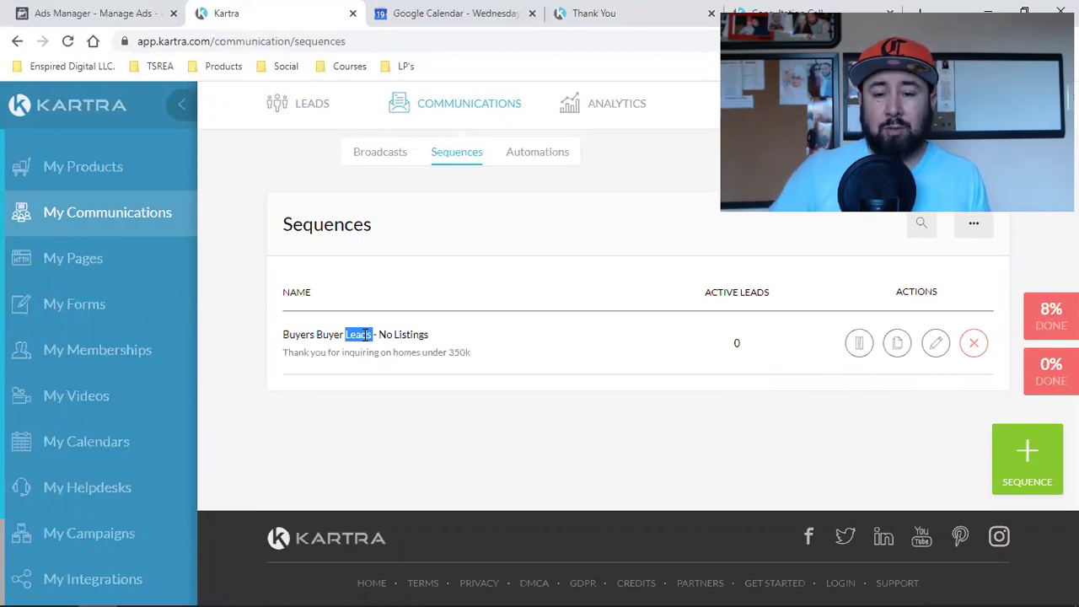
pyautogui.tripleClick(365, 335)
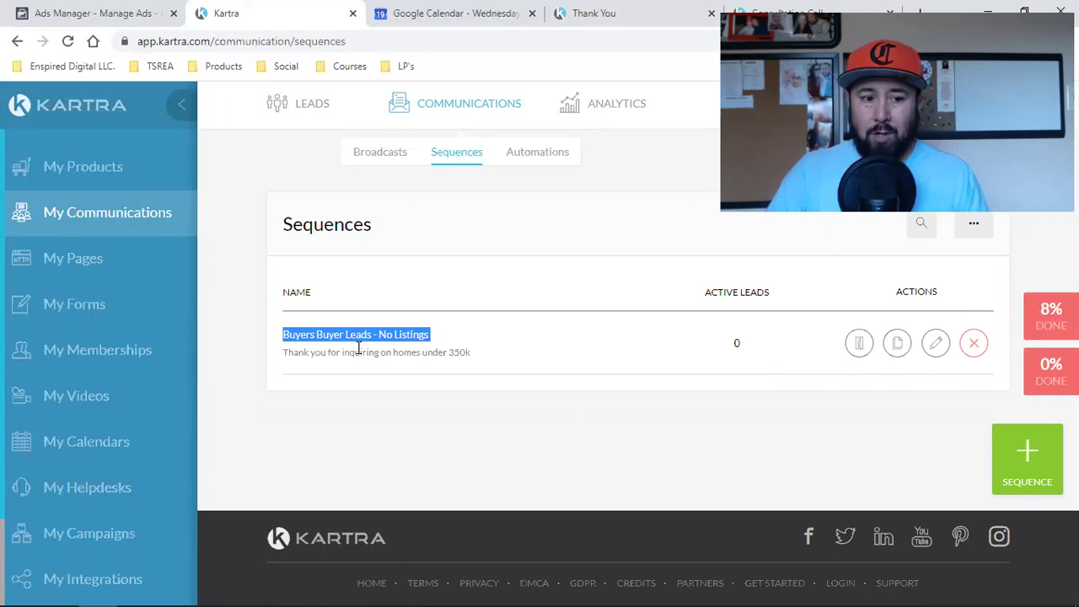
pyautogui.click(94, 306)
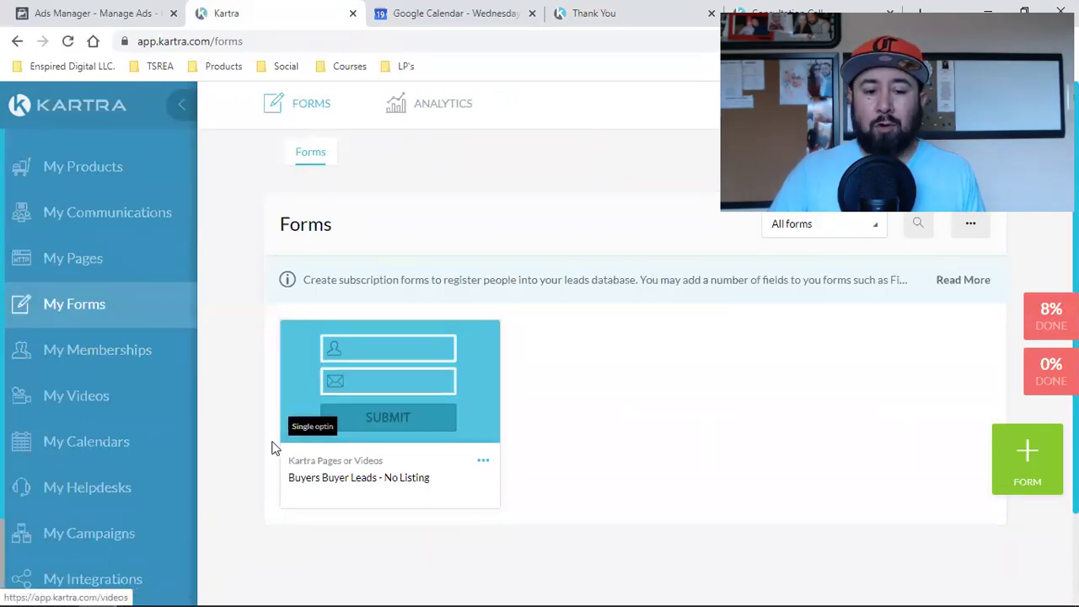
# Step: Open 10 Tips - Free Seller Guide from TSREA bookmarks and bring up its filled sign-up form
pyautogui.click(666, 17)
pyautogui.click(150, 65)
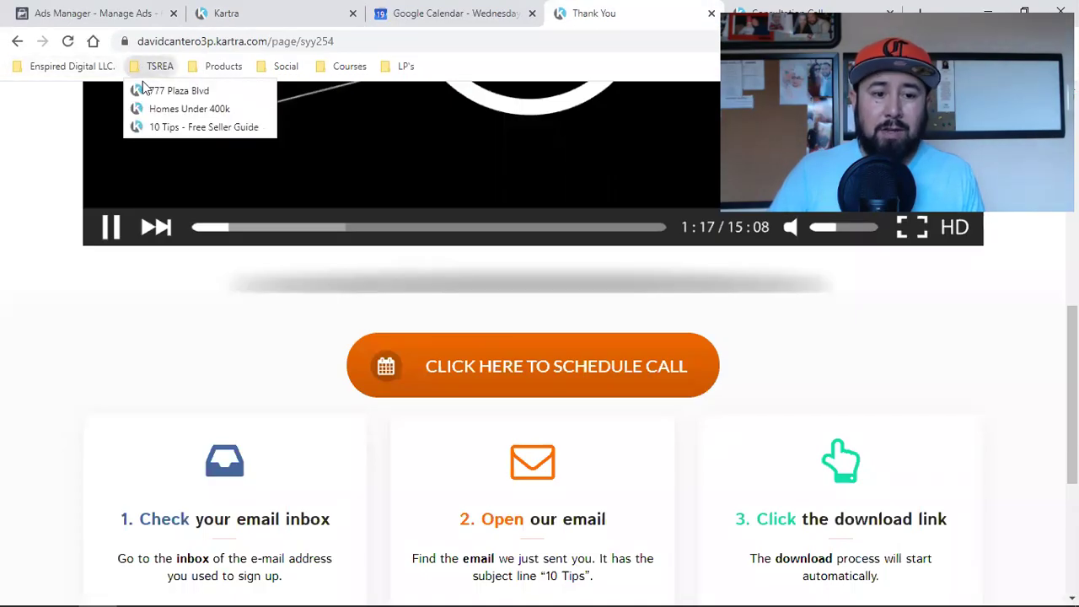
pyautogui.click(169, 126)
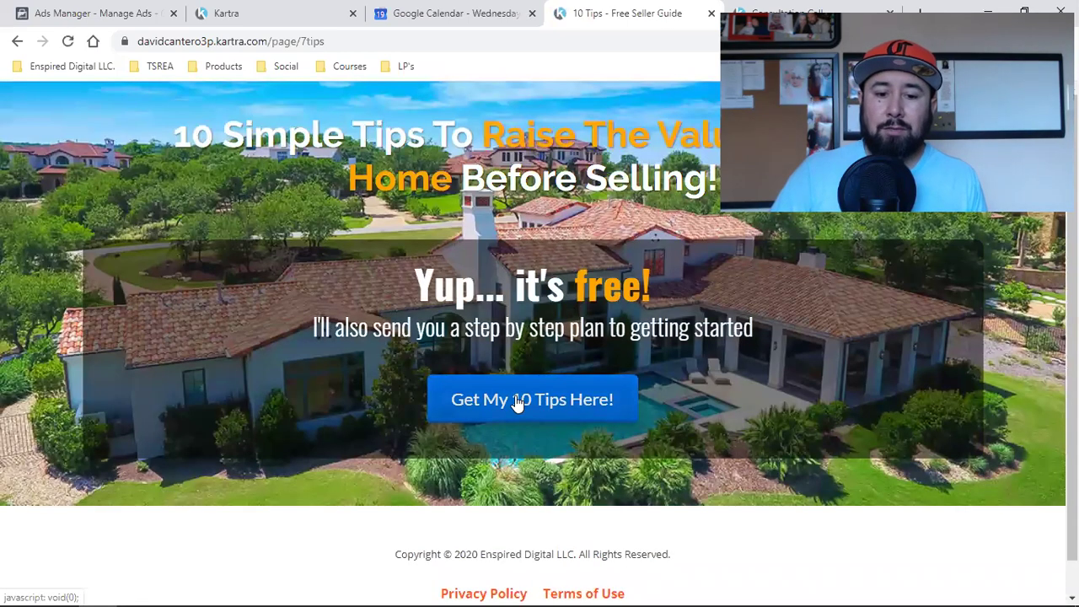
pyautogui.click(519, 401)
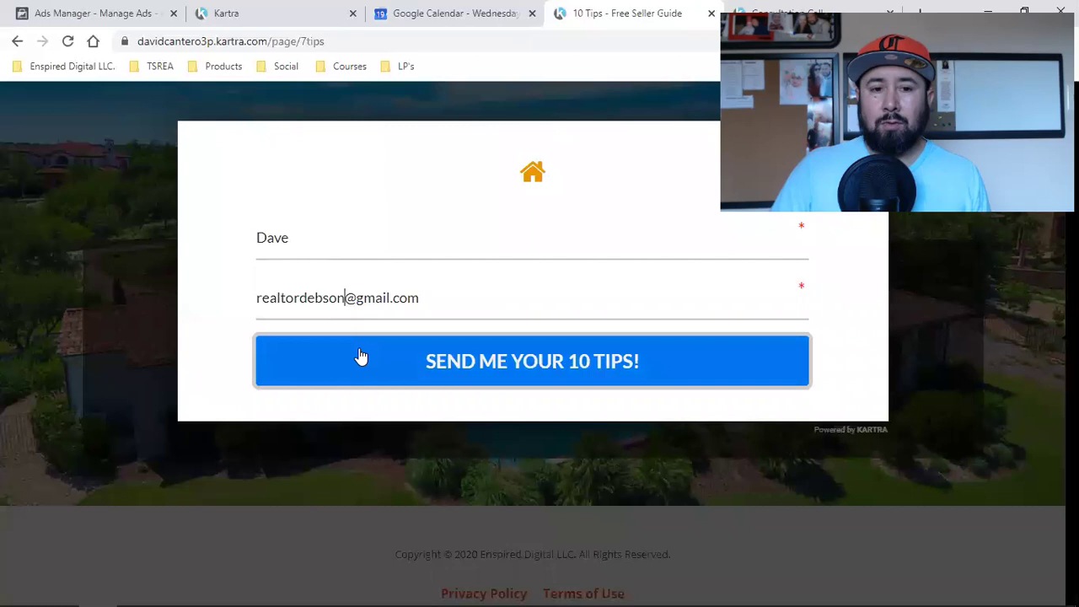
pyautogui.click(269, 10)
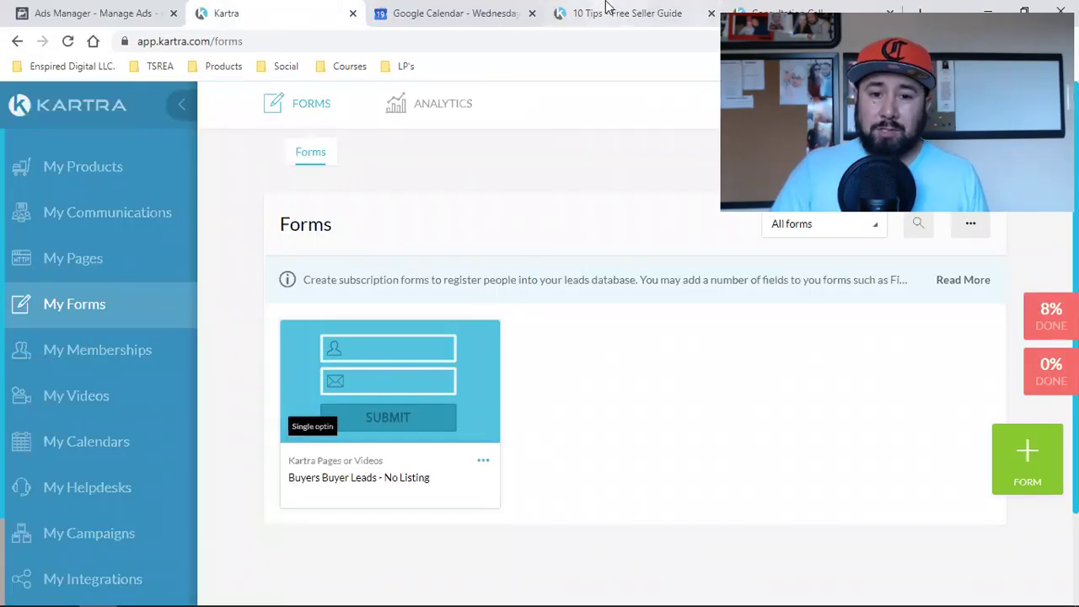
# Step: Open the Buyers Buyer Leads - No Listing form in the opt-in form editor
pyautogui.click(624, 13)
pyautogui.click(236, 10)
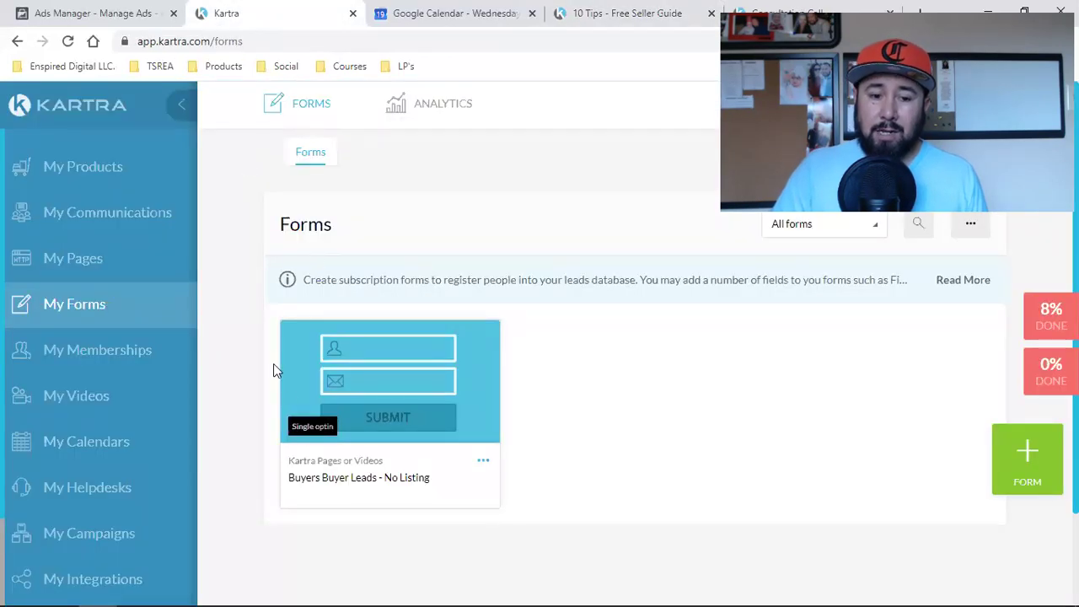
pyautogui.click(483, 461)
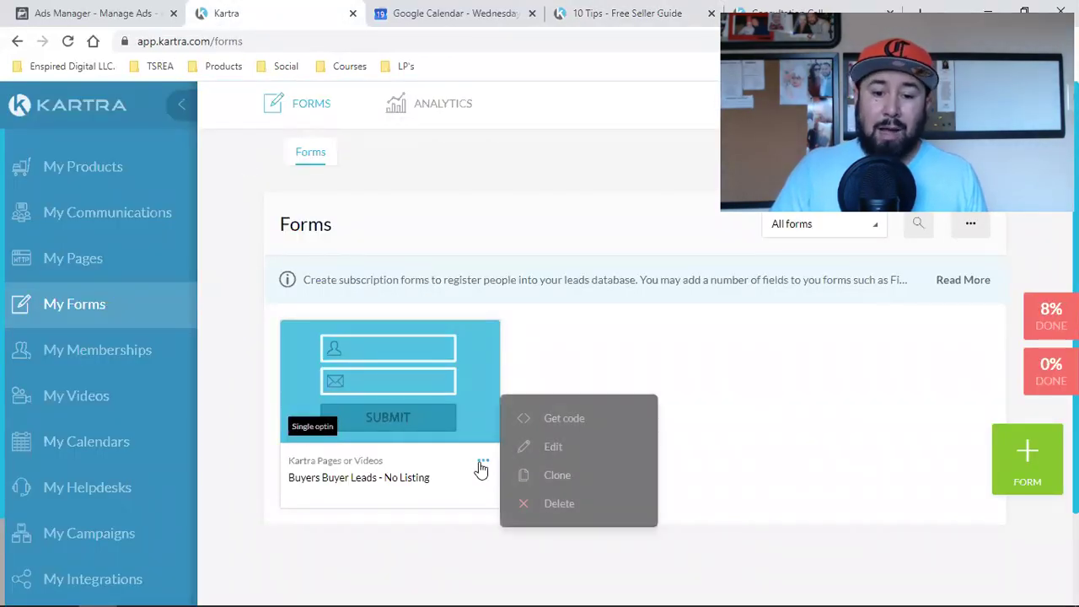
pyautogui.click(553, 446)
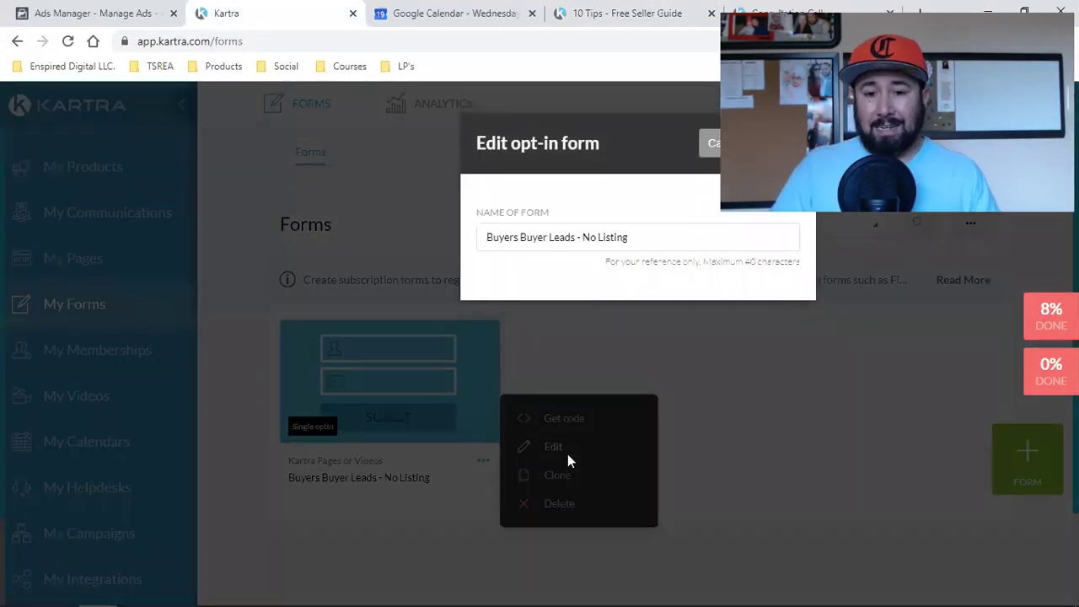
pyautogui.click(781, 143)
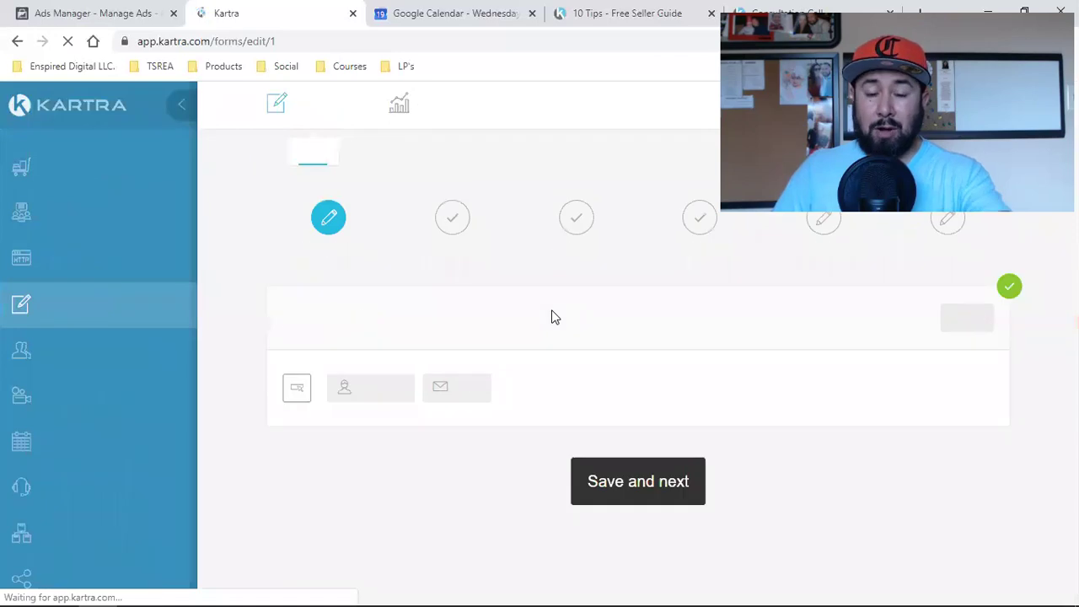
# Step: Save the form fields and keep single opt-in with the Thank You success page
pyautogui.click(641, 487)
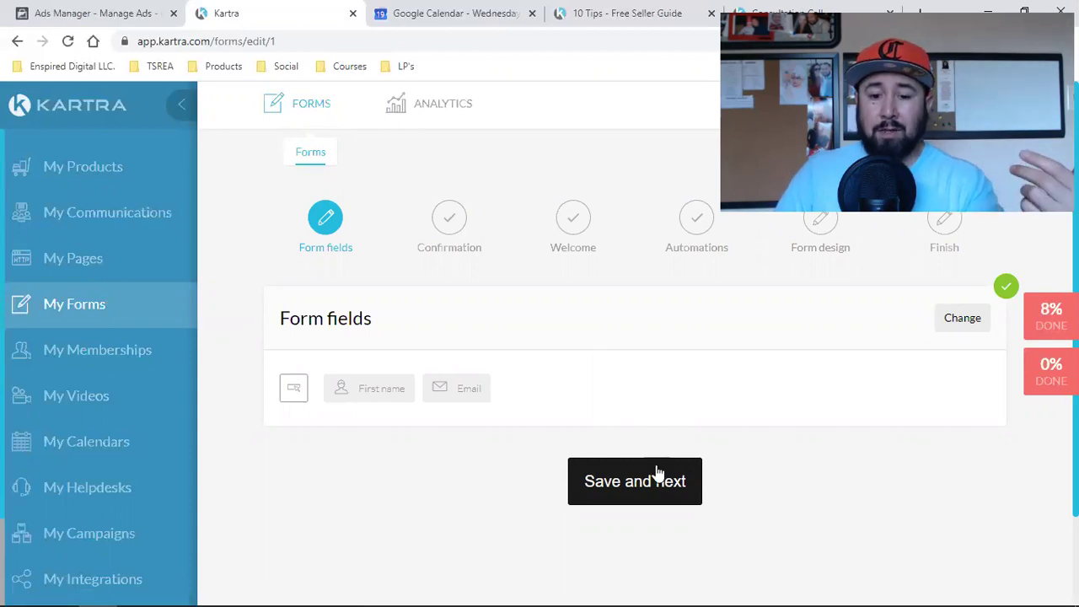
pyautogui.click(657, 473)
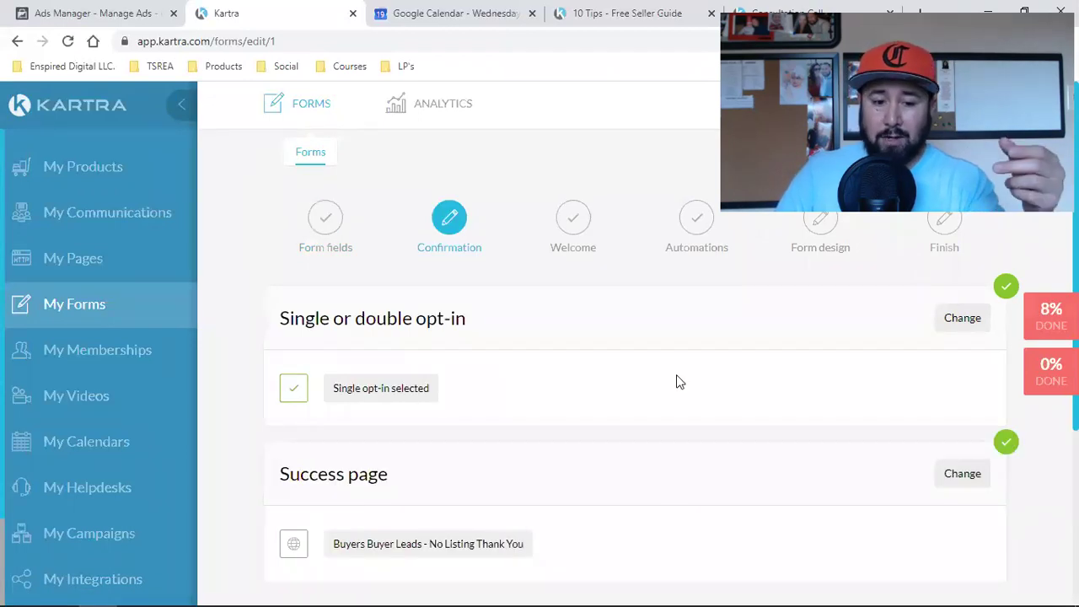
pyautogui.scroll(-3, 675, 382)
pyautogui.click(713, 384)
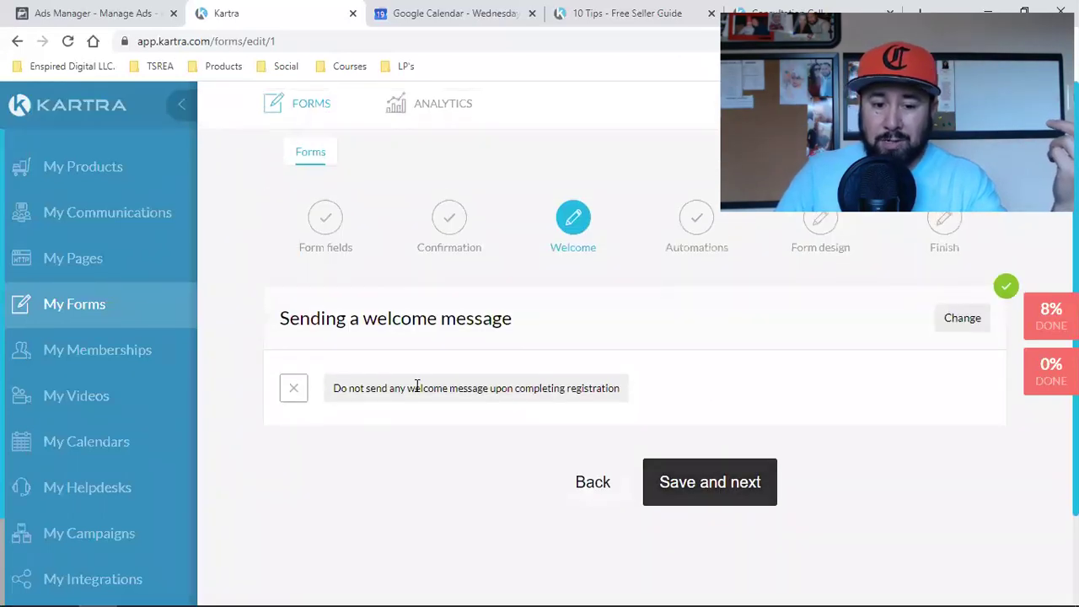
# Step: Switch the welcome step from no welcome message to Send a welcome email
pyautogui.tripleClick(416, 386)
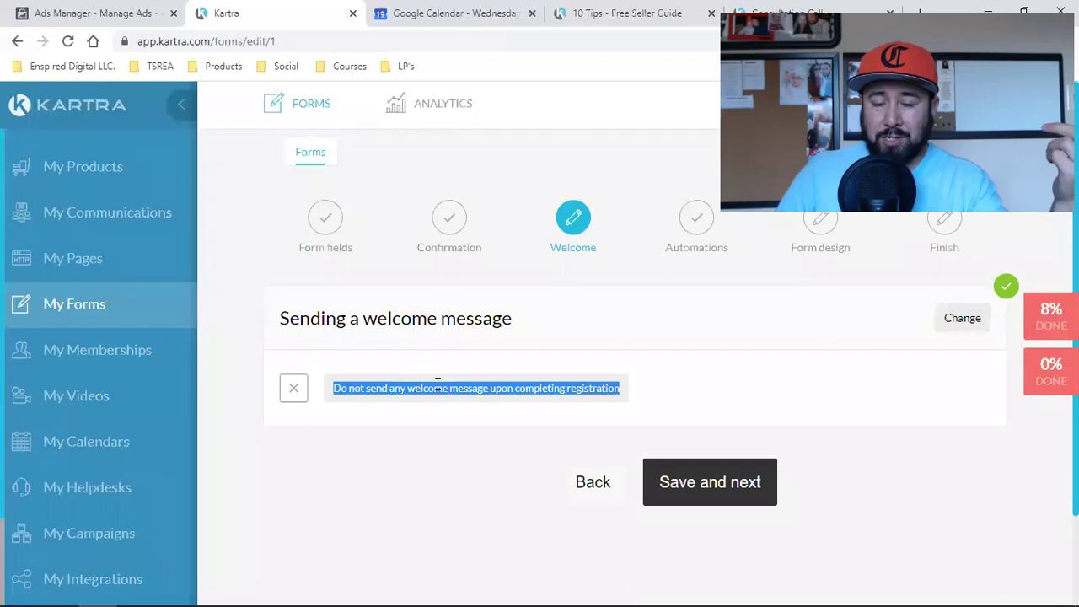
pyautogui.click(952, 317)
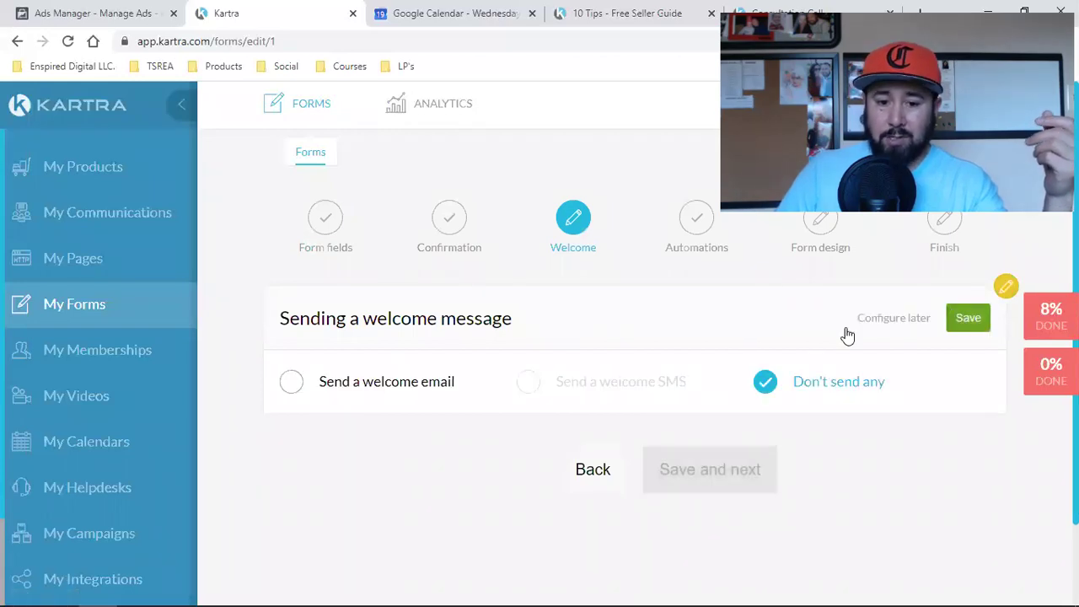
pyautogui.click(313, 380)
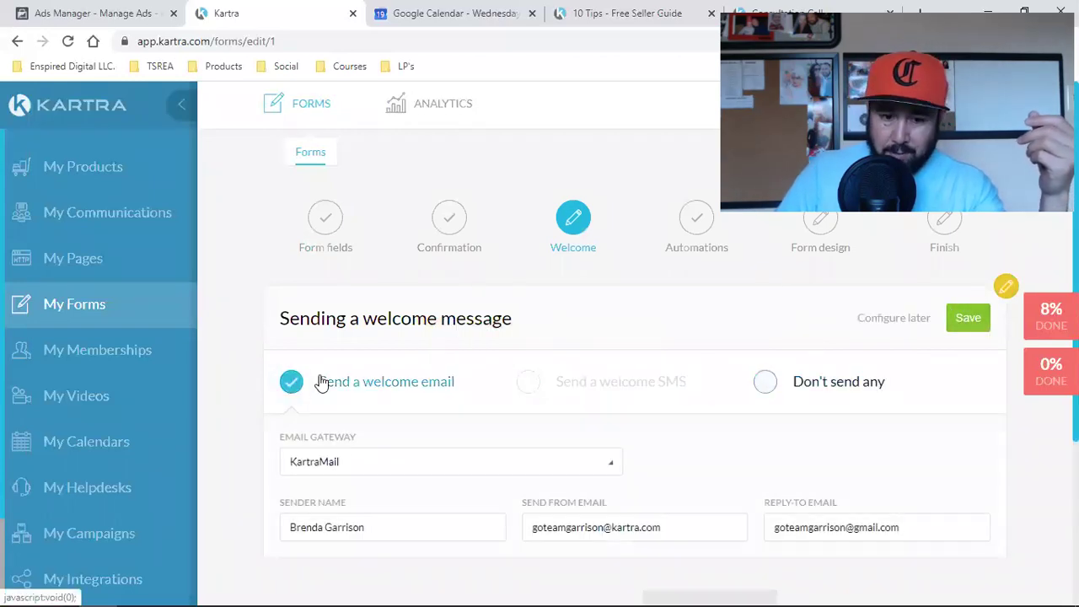
pyautogui.scroll(-2, 535, 377)
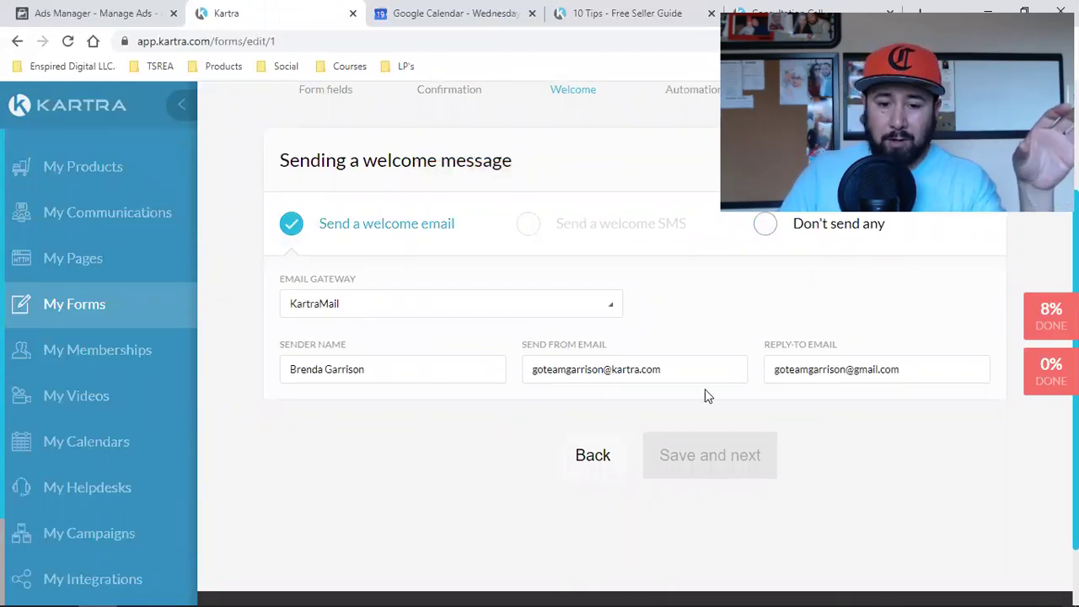
# Step: Replace the Reply-To Email with the copied Send From Email address
pyautogui.tripleClick(599, 369)
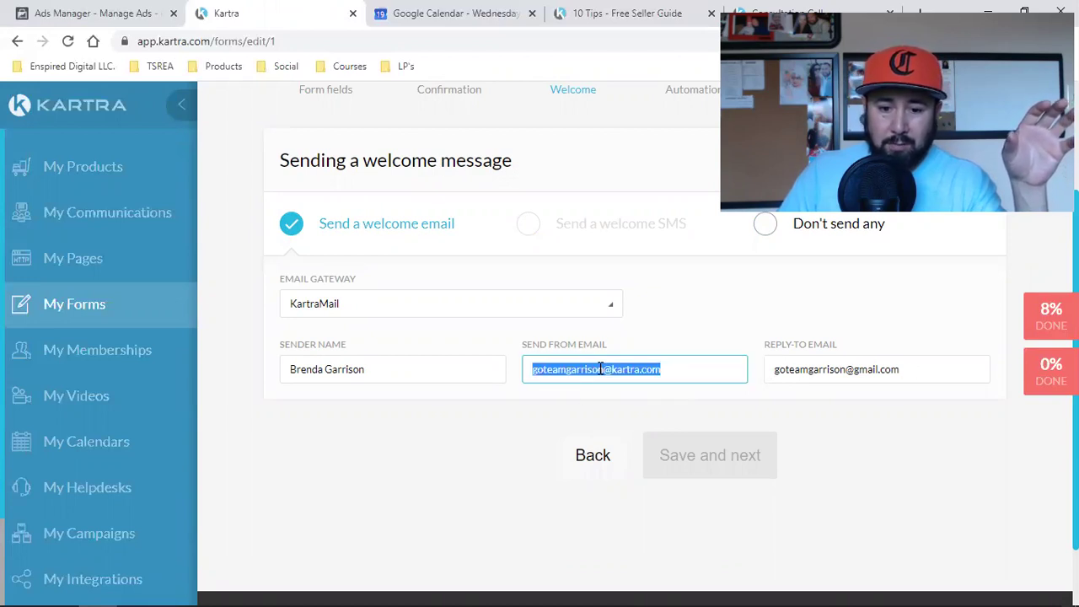
pyautogui.rightClick(598, 370)
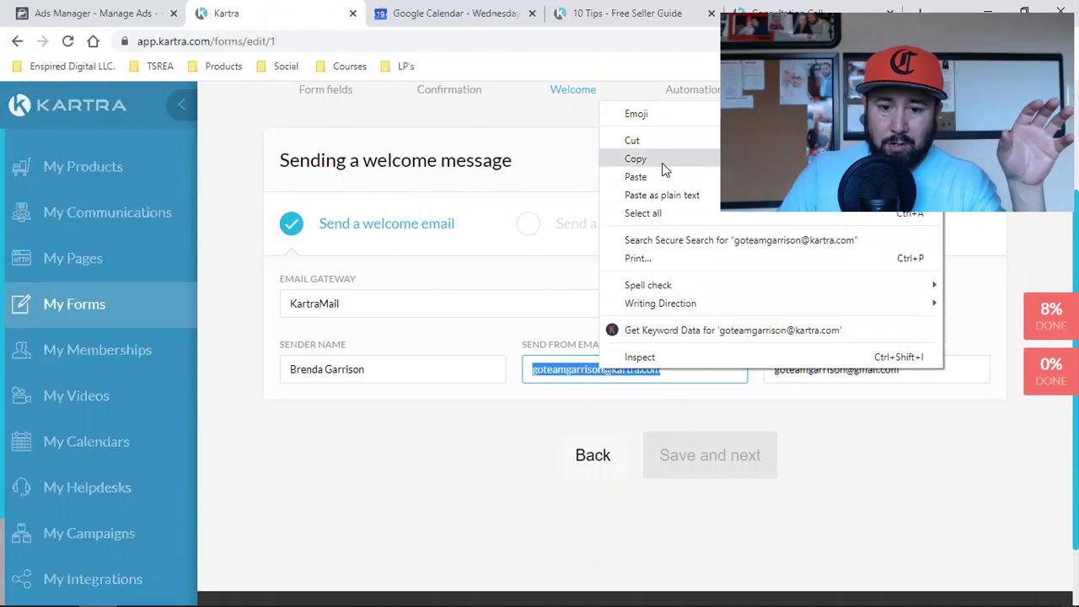
pyautogui.click(663, 161)
pyautogui.doubleClick(864, 371)
pyautogui.click(874, 371)
pyautogui.doubleClick(874, 371)
pyautogui.tripleClick(874, 371)
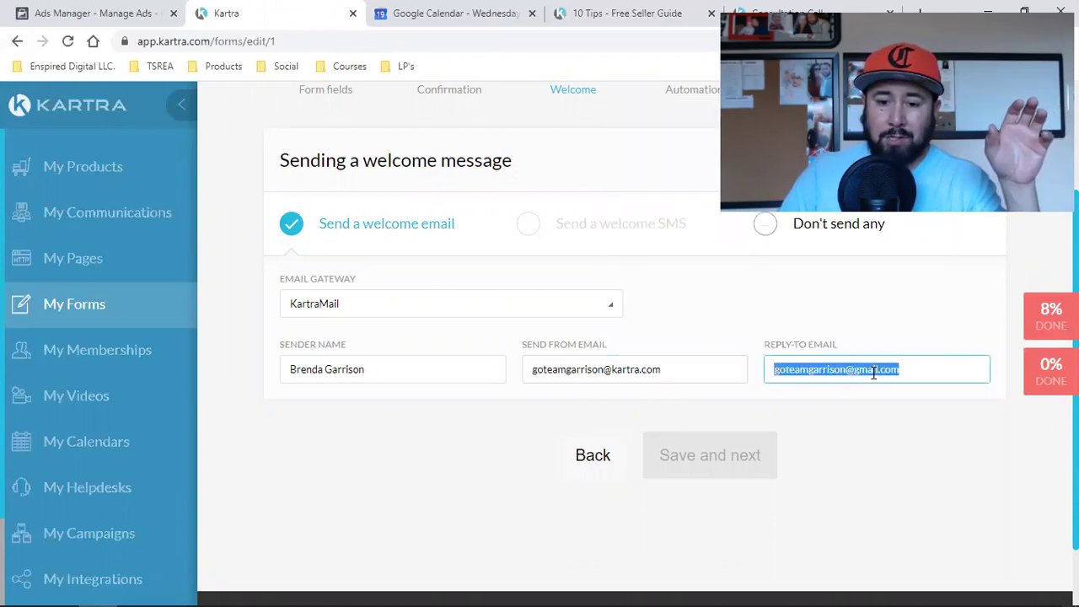
pyautogui.hotkey('ctrl', 'v')
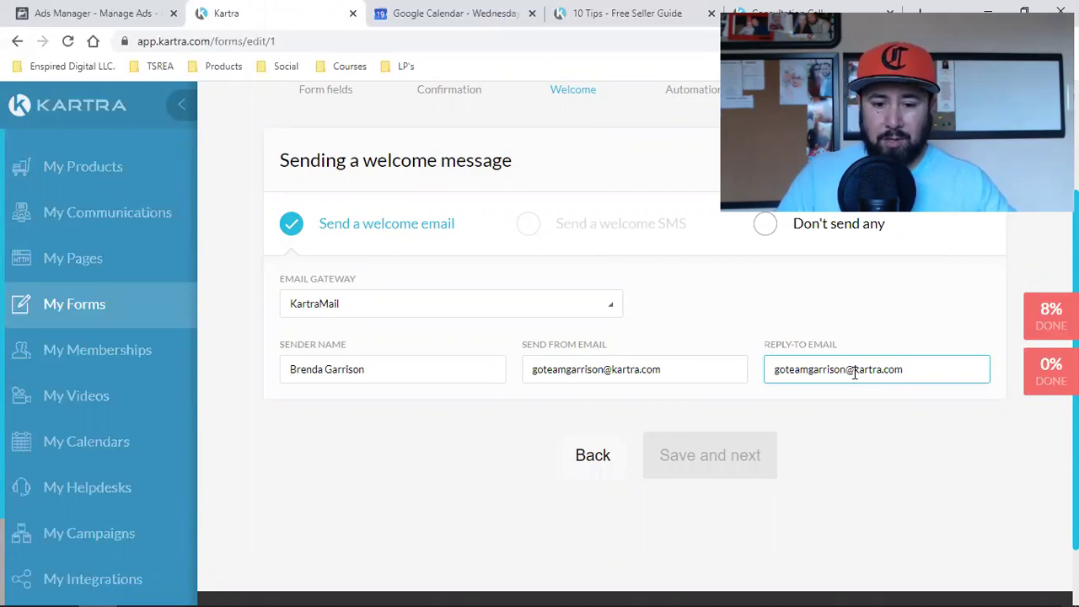
pyautogui.scroll(2, 619, 457)
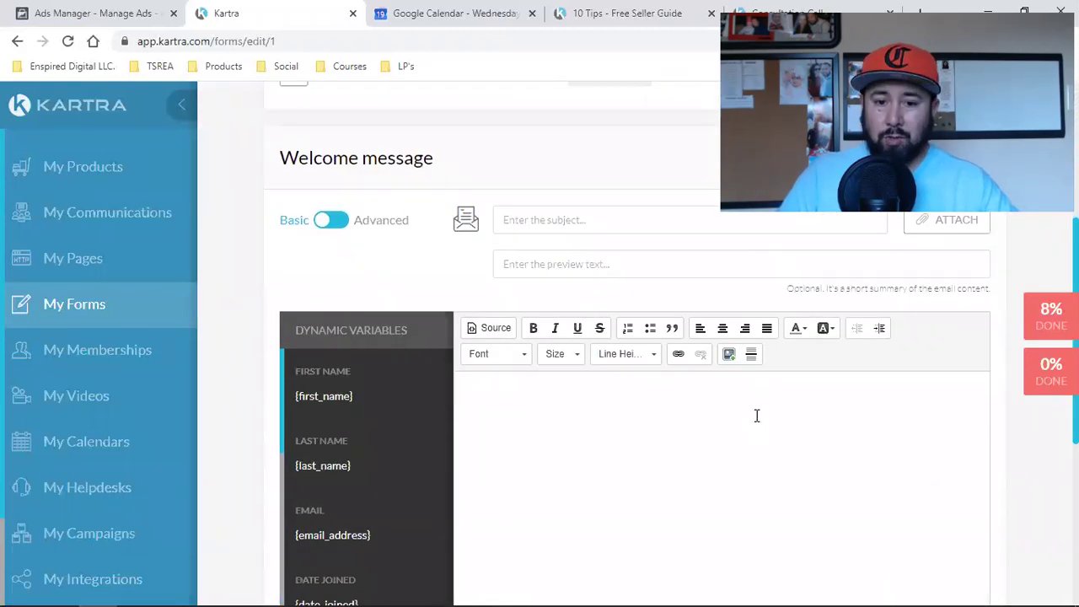
# Step: Set the welcome email subject to 'Hey {first_name}, here's your download' using the copied variable
pyautogui.click(330, 401)
pyautogui.rightClick(330, 401)
pyautogui.click(337, 414)
pyautogui.click(546, 219)
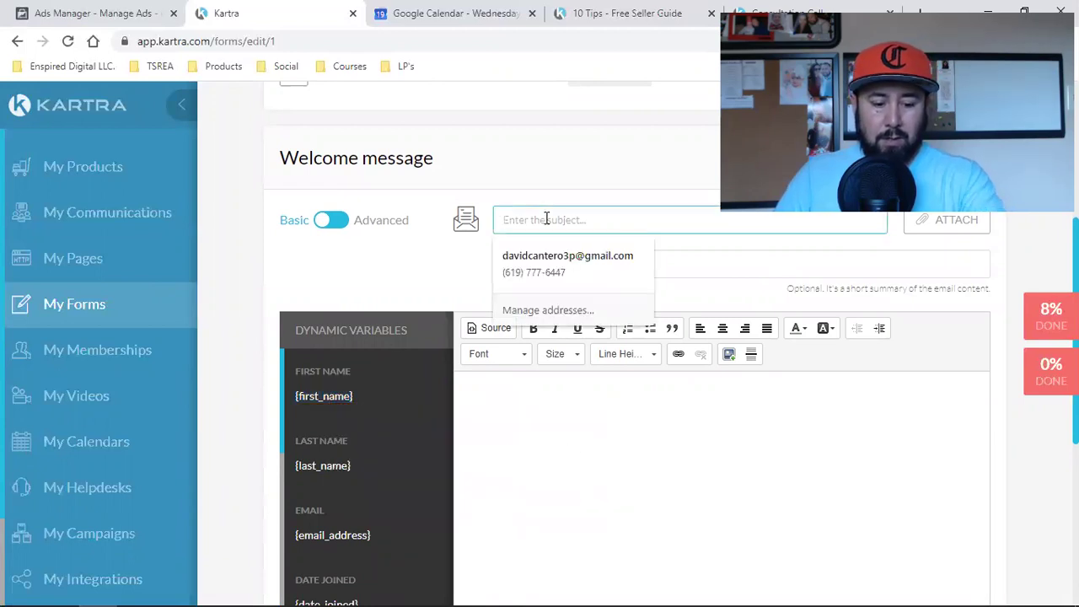
pyautogui.hotkey('ctrl', 'v')
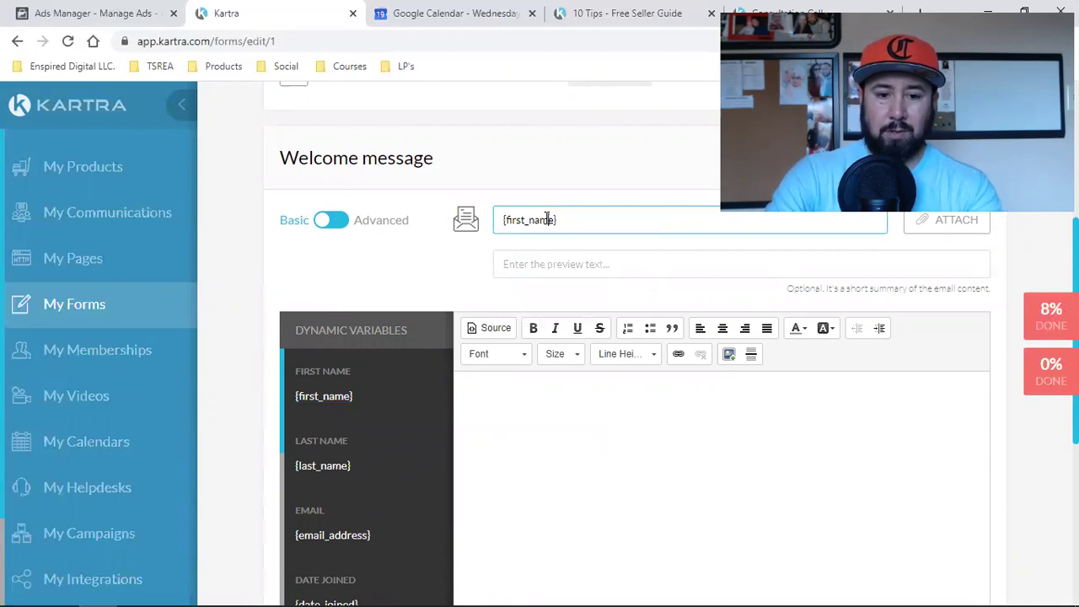
pyautogui.write('He')
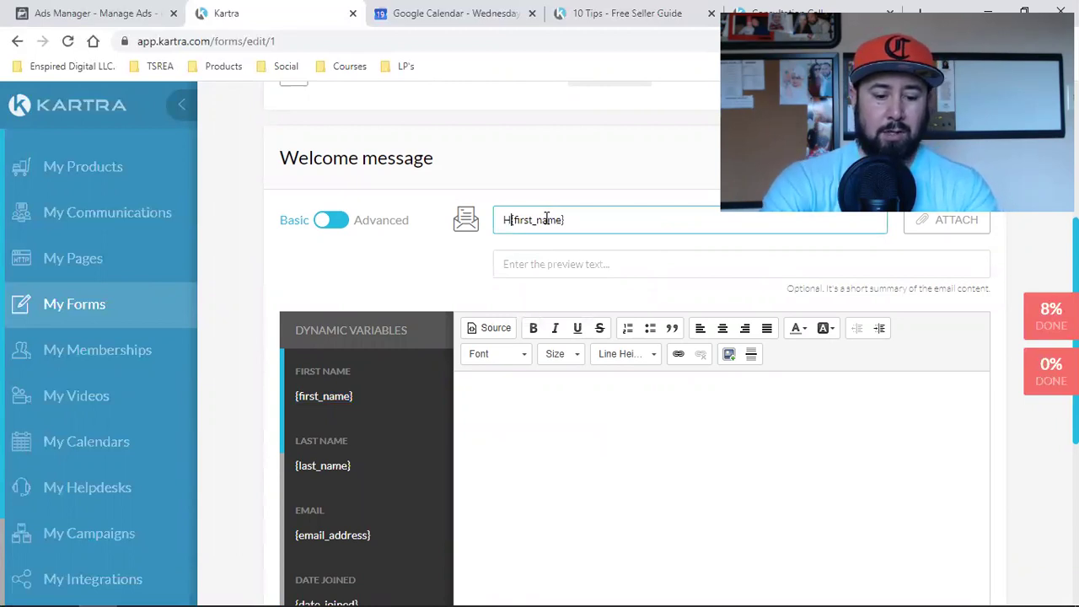
pyautogui.write('y')
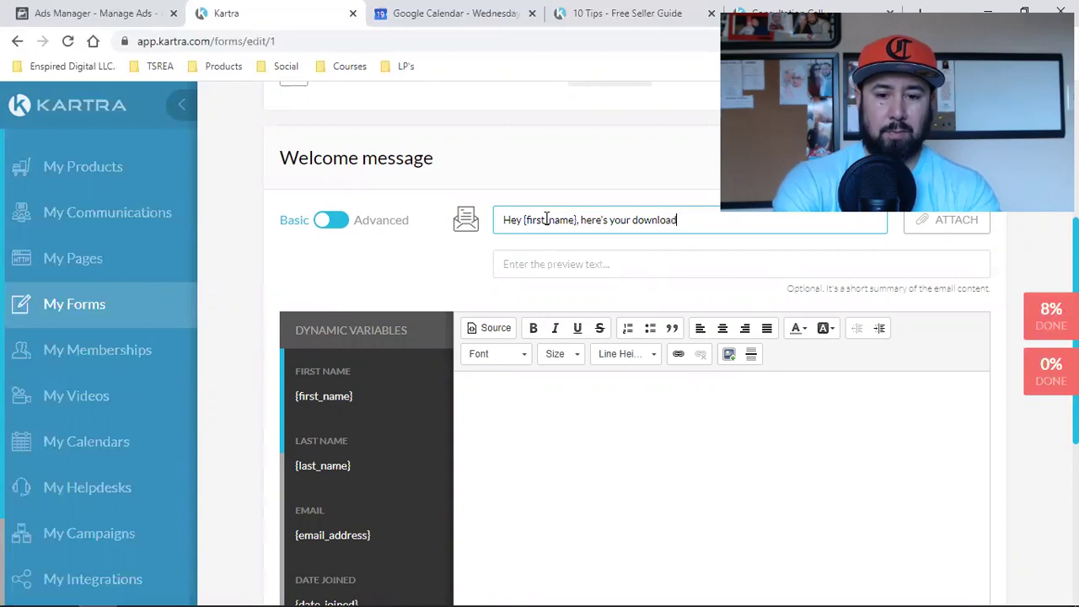
# Step: Write 'Thank you' in the email body and open My Memberships in a new browser tab
pyautogui.click(536, 425)
pyautogui.write('Thank you')
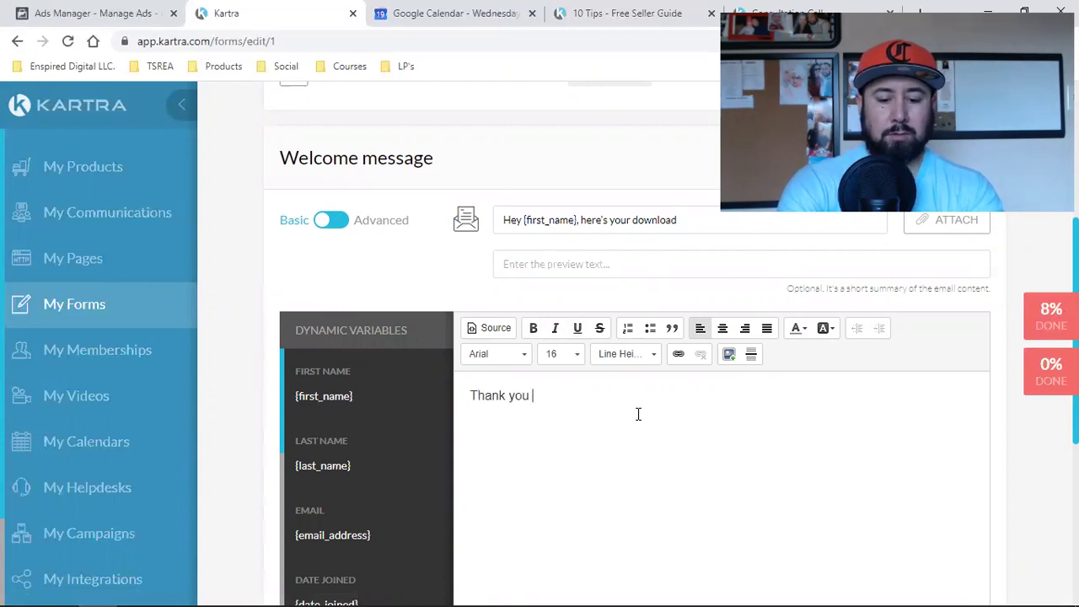
pyautogui.tripleClick(512, 405)
pyautogui.click(529, 395)
pyautogui.moveTo(523, 394); pyautogui.dragTo(479, 394)
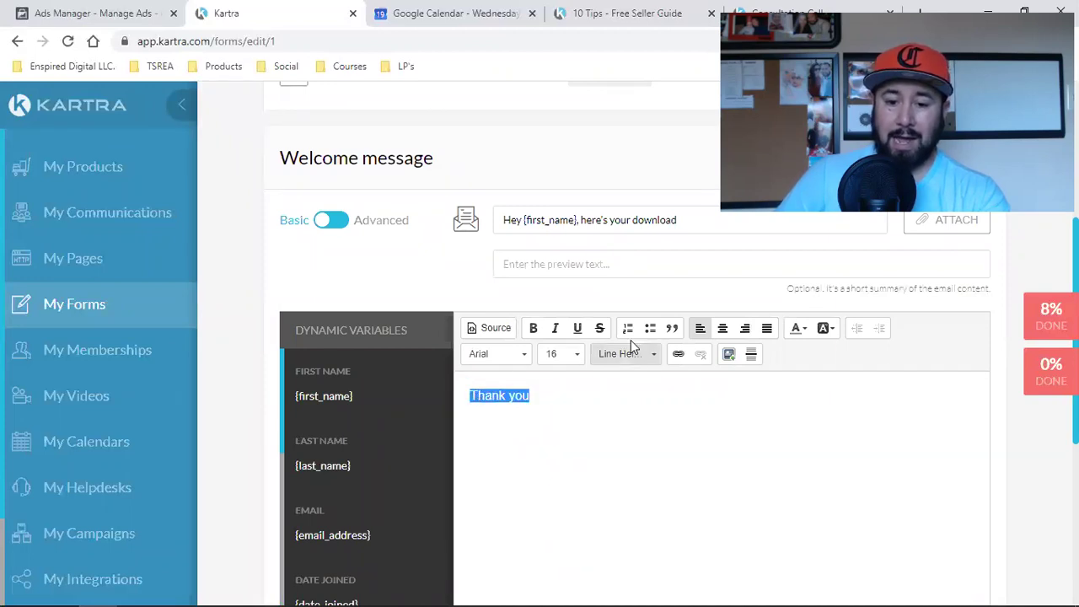
pyautogui.click(678, 354)
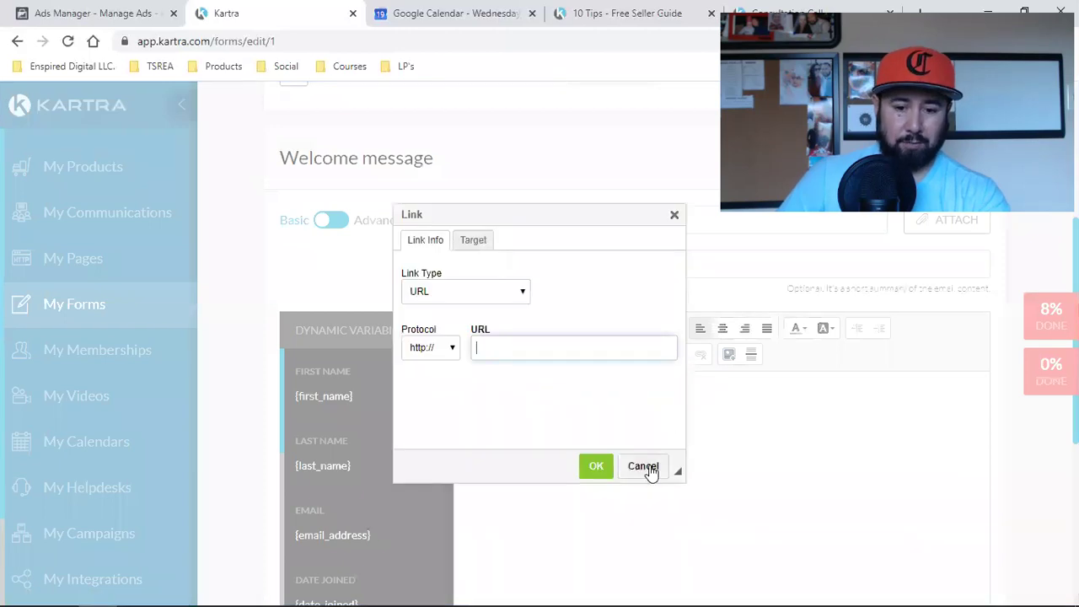
pyautogui.click(644, 464)
pyautogui.rightClick(131, 354)
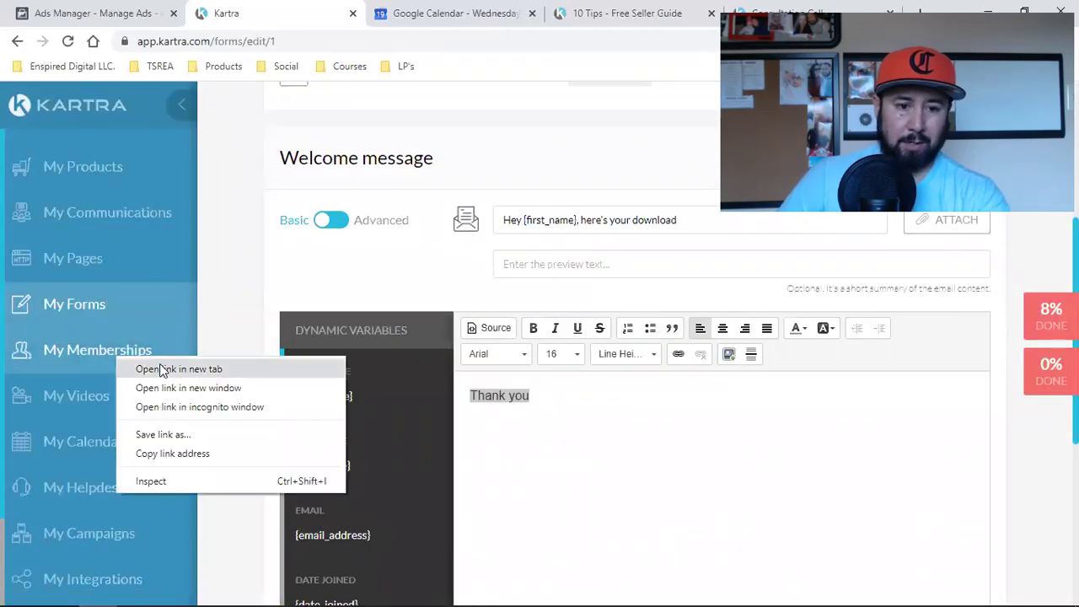
pyautogui.click(157, 367)
# Step: Switch to the new memberships tab and close the Ads Manager and Google Calendar tabs
pyautogui.click(350, 12)
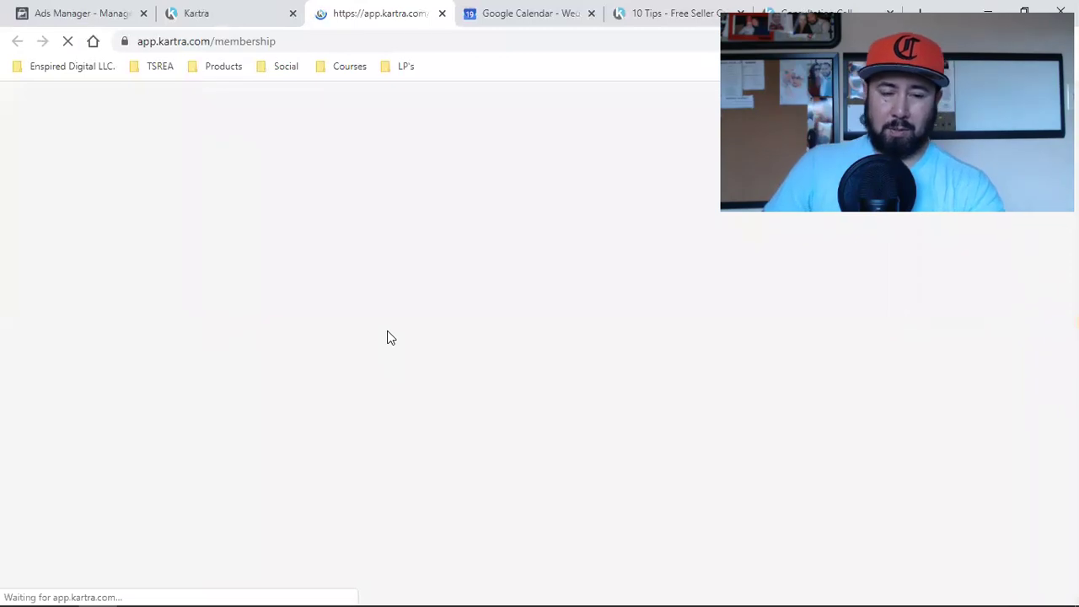
pyautogui.click(144, 14)
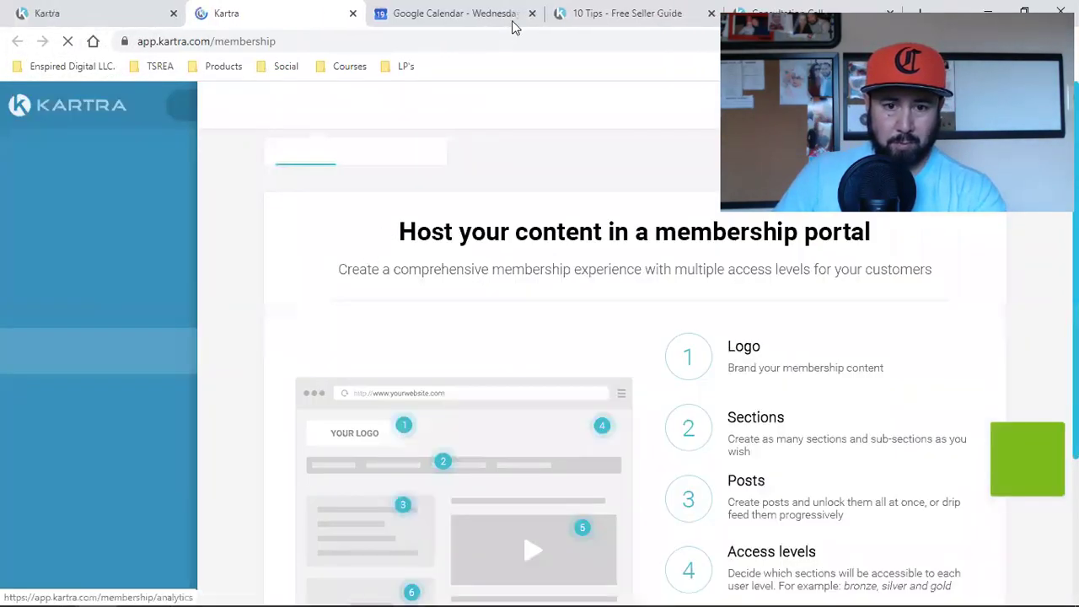
pyautogui.click(532, 14)
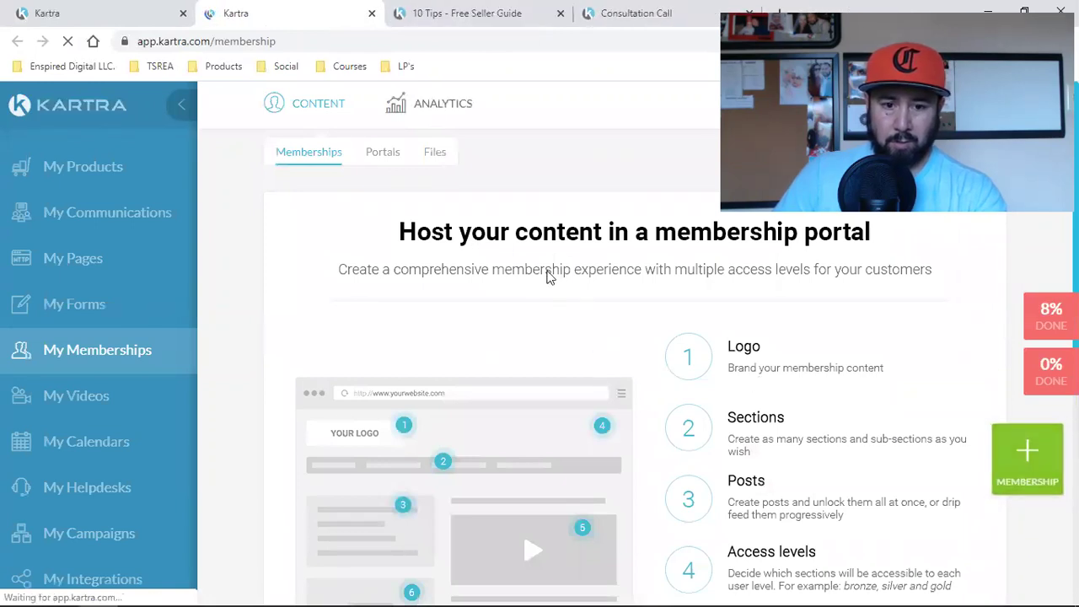
# Step: Copy the buyers guide PDF's direct URL from the hosted Files list
pyautogui.click(444, 155)
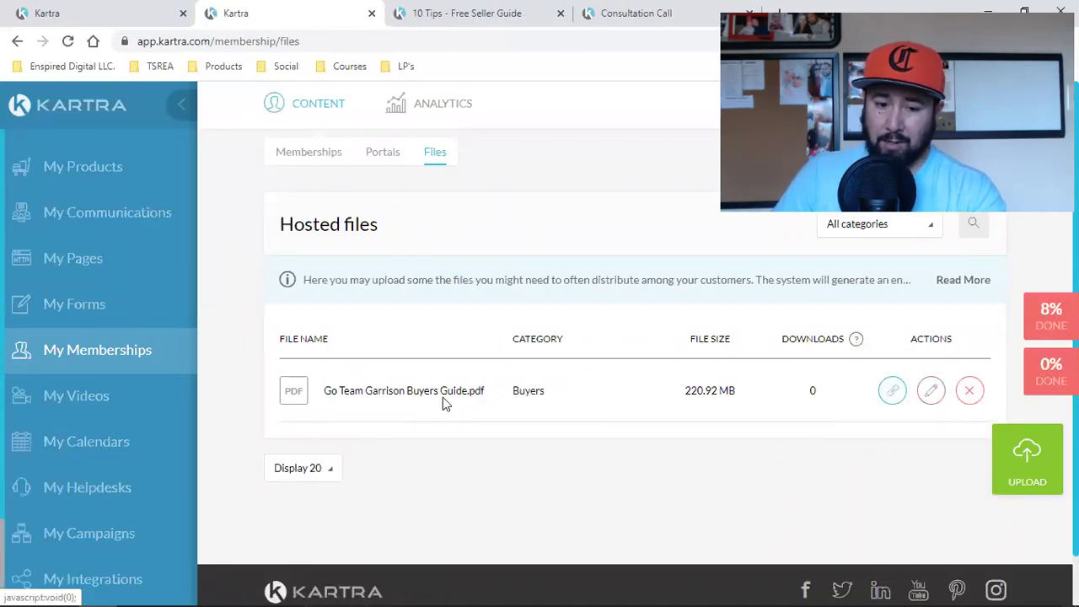
pyautogui.tripleClick(401, 403)
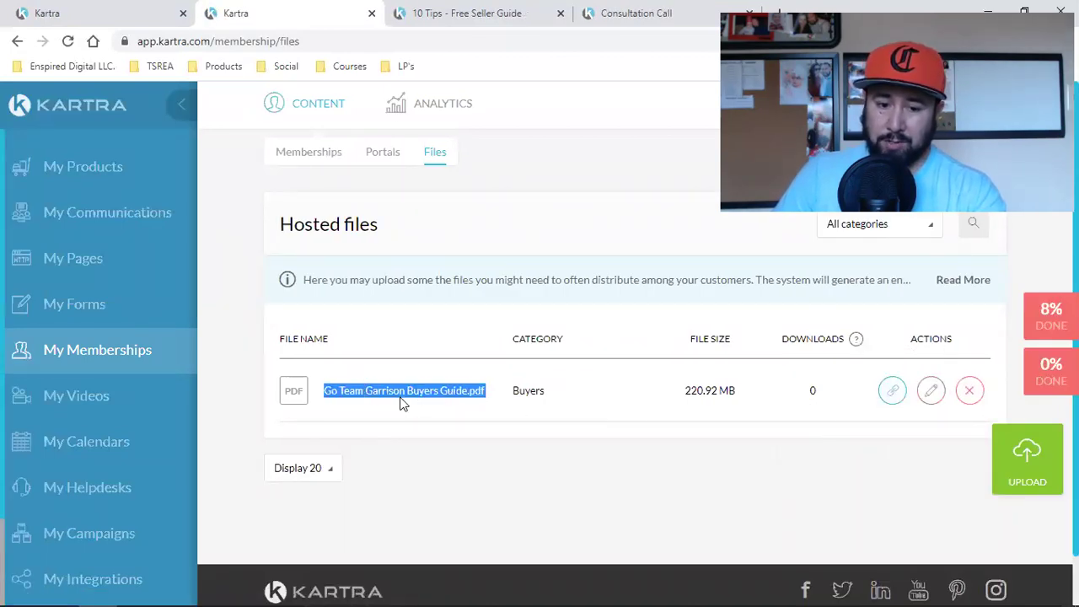
pyautogui.click(892, 390)
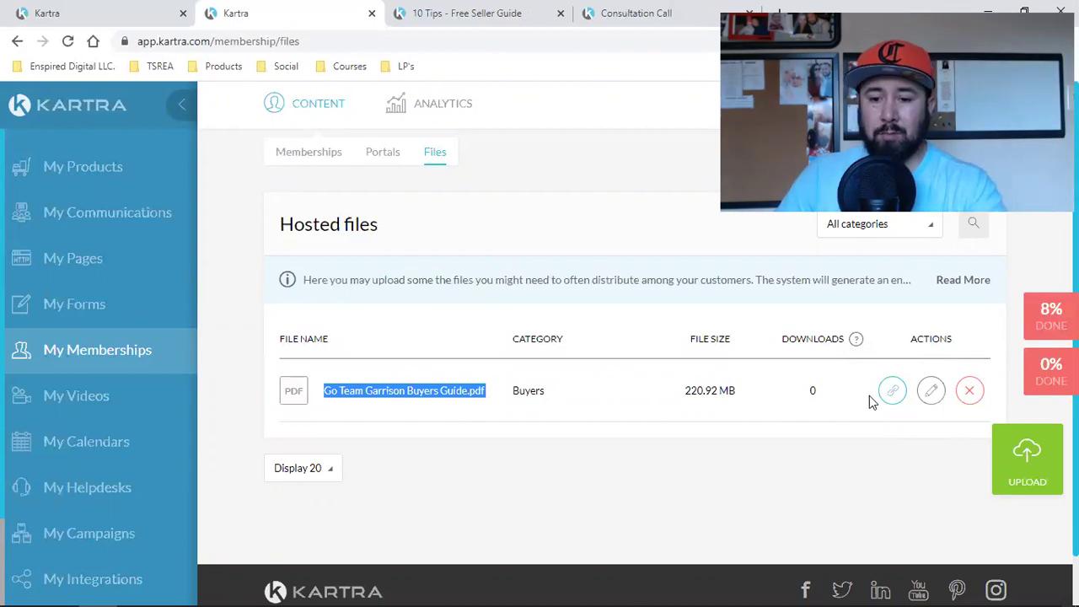
pyautogui.click(891, 392)
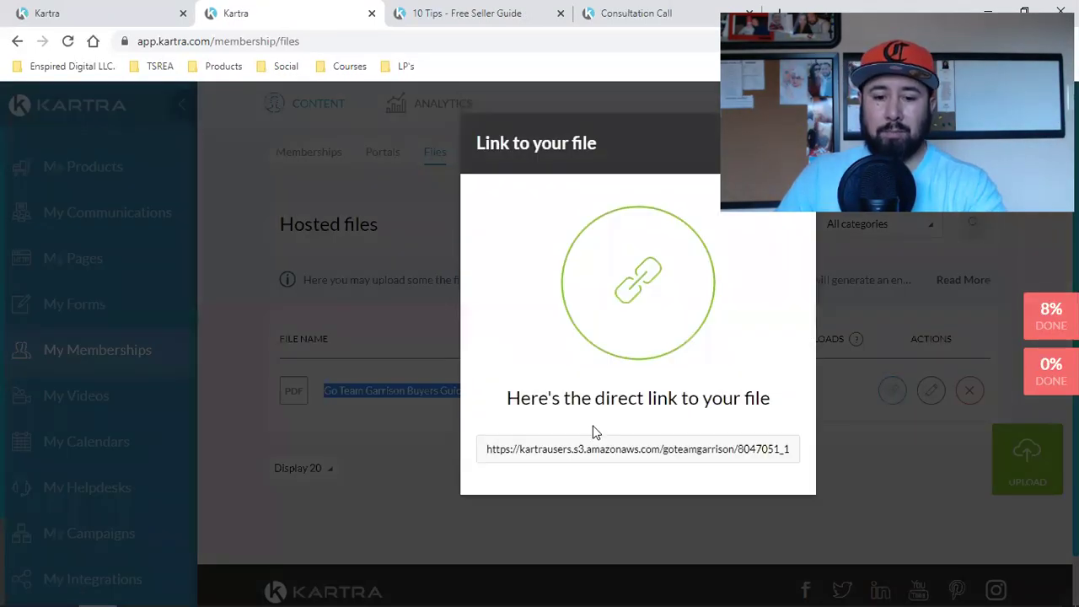
pyautogui.click(602, 448)
pyautogui.rightClick(603, 447)
pyautogui.click(635, 460)
# Step: Back in the email editor, link the body text to the PDF URL and fix it to 'Thank you!'
pyautogui.click(162, 12)
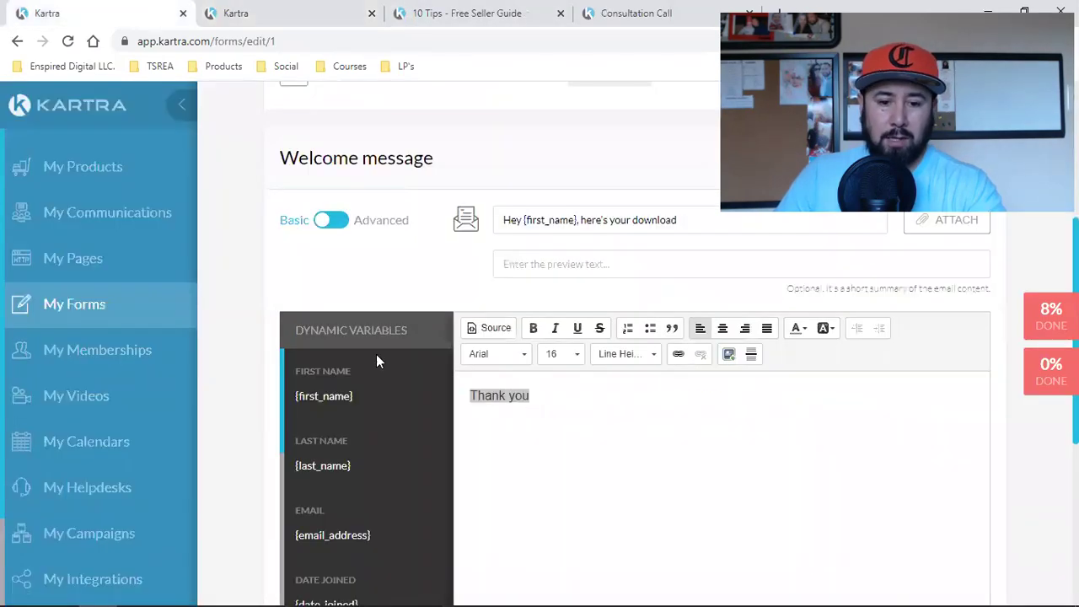
pyautogui.click(677, 354)
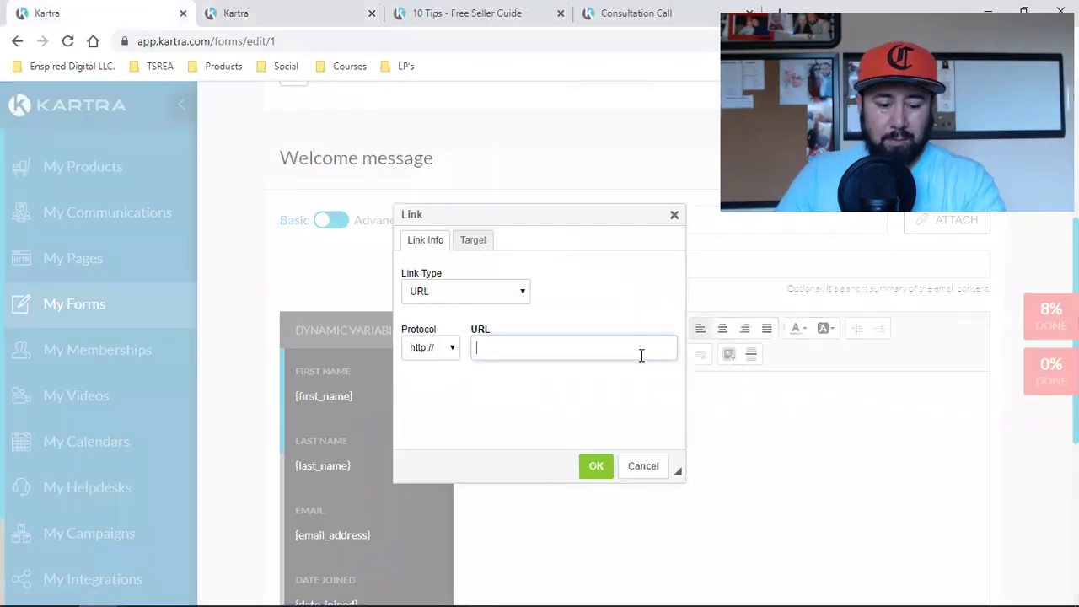
pyautogui.hotkey('ctrl', 'v')
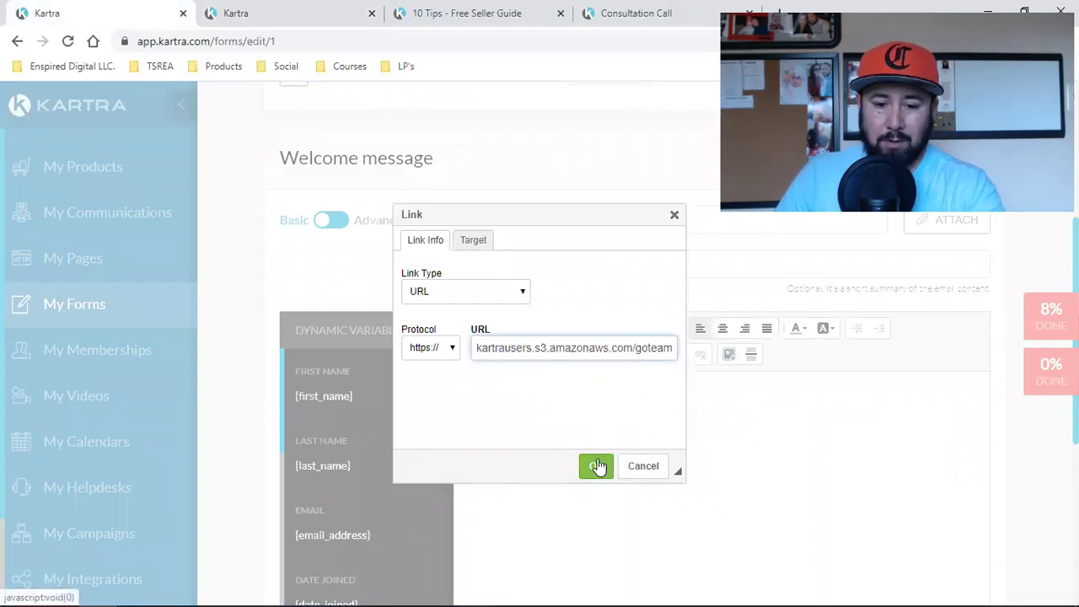
pyautogui.click(596, 465)
pyautogui.click(537, 393)
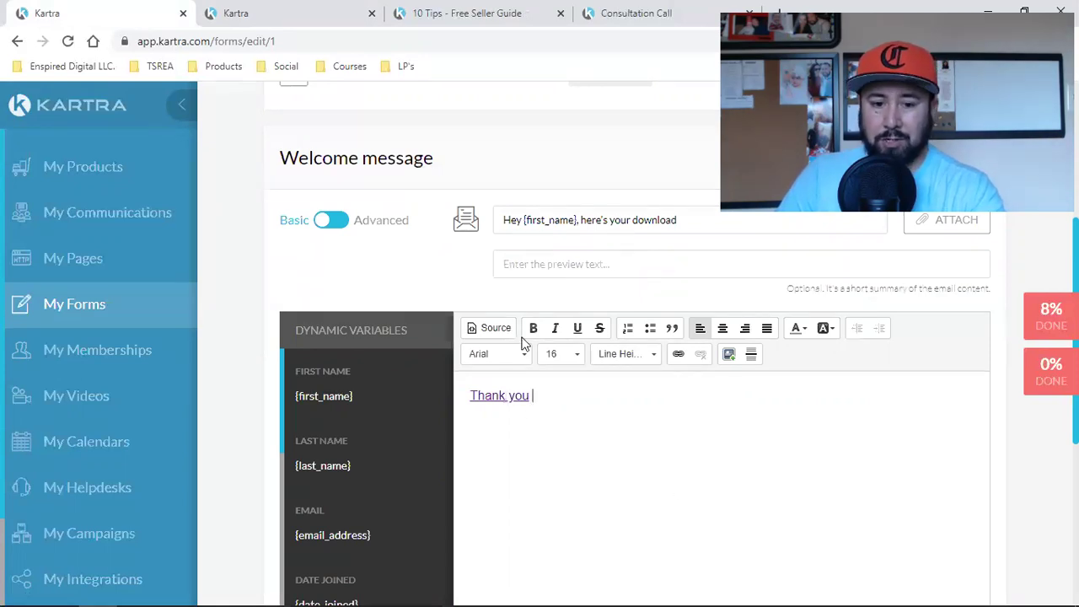
pyautogui.press('BackSpace')
pyautogui.press('BackSpace')
pyautogui.press('BackSpace')
pyautogui.press('BackSpace')
pyautogui.press('BackSpace')
pyautogui.write('Thank you')
pyautogui.press('BackSpace')
pyautogui.press('BackSpace')
pyautogui.write('u!')
# Step: Add a bold 'Click here to download' line linked to the buyers guide PDF URL
pyautogui.press('Return')
pyautogui.write('D')
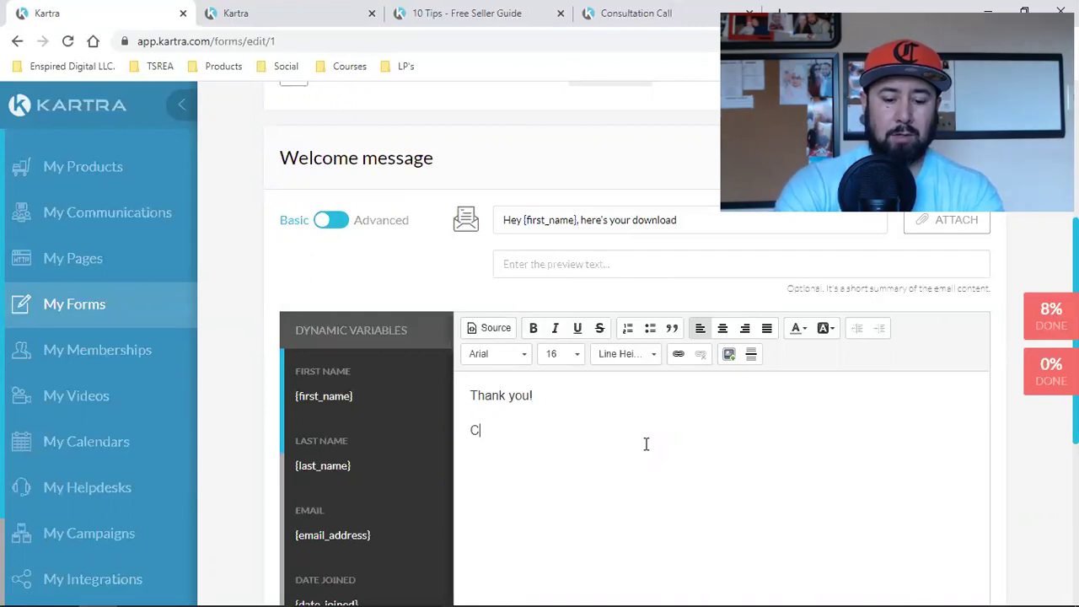
pyautogui.write('lick here to dow')
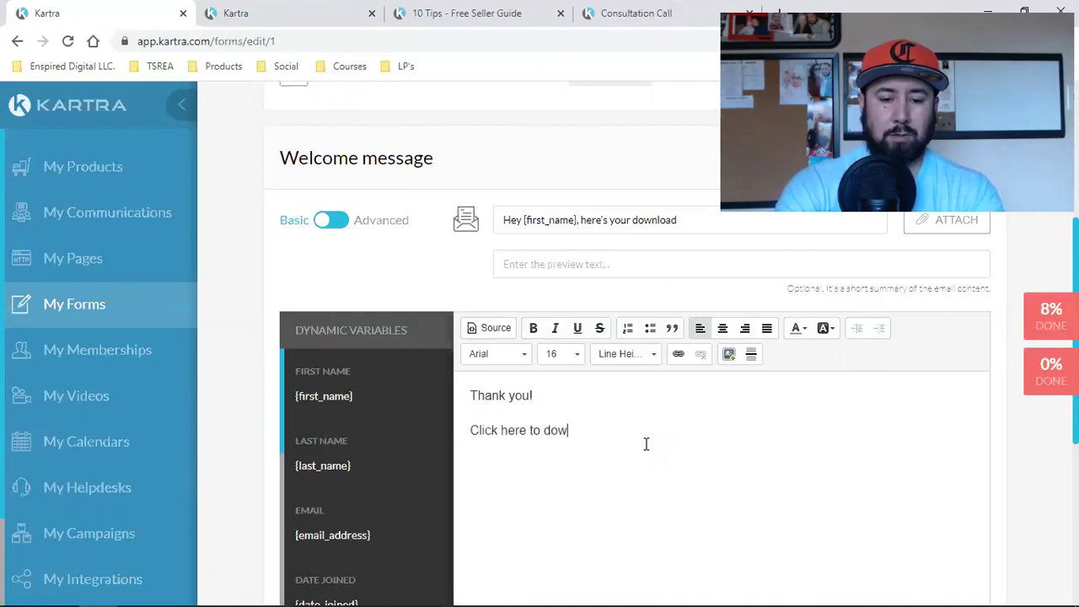
pyautogui.write('nload')
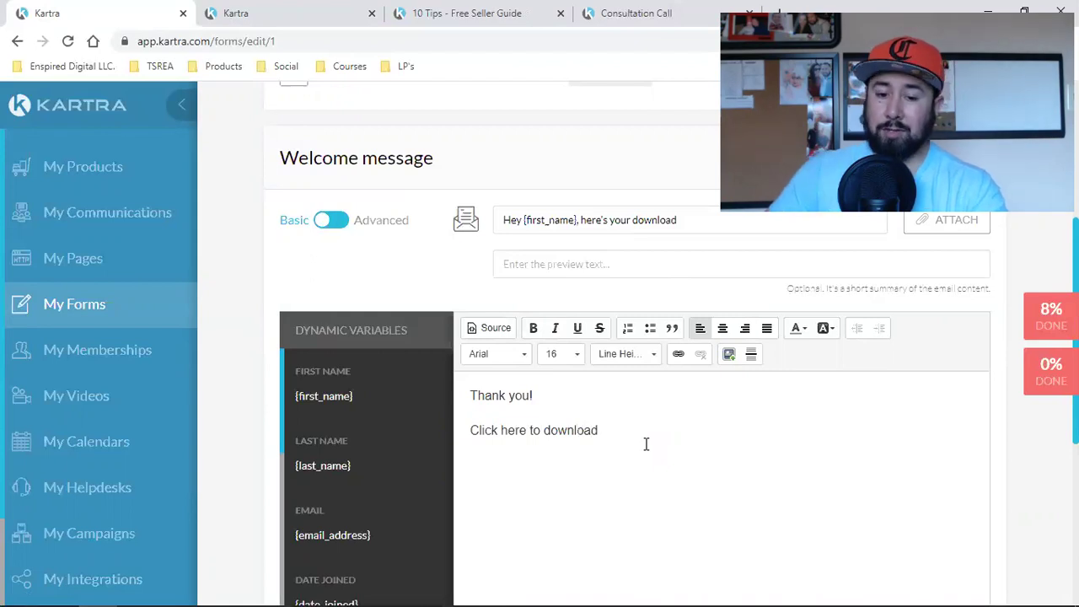
pyautogui.moveTo(604, 428); pyautogui.dragTo(595, 428)
pyautogui.click(490, 428)
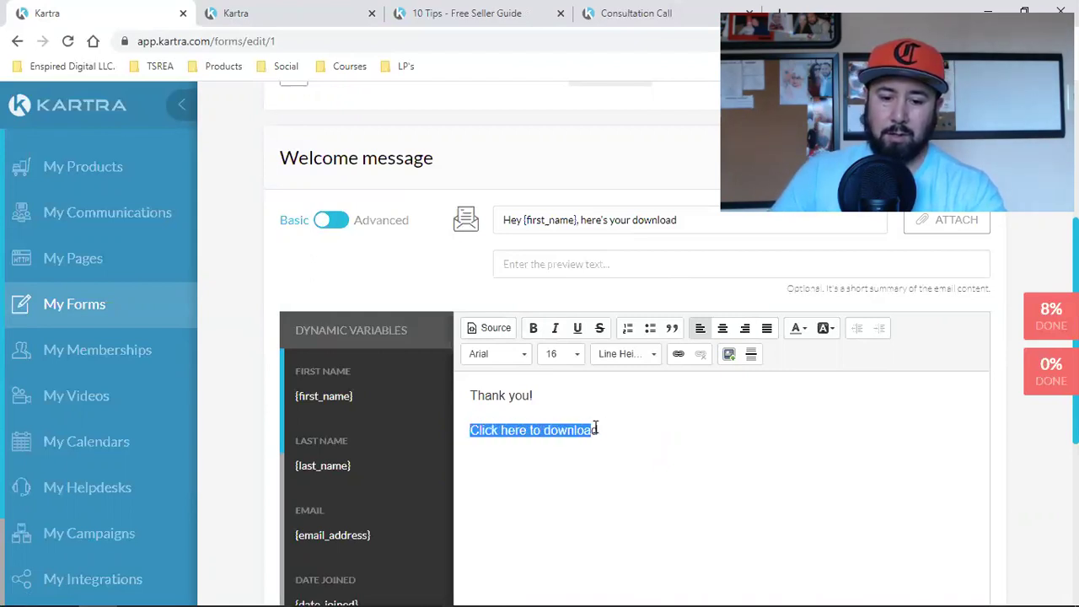
pyautogui.click(539, 328)
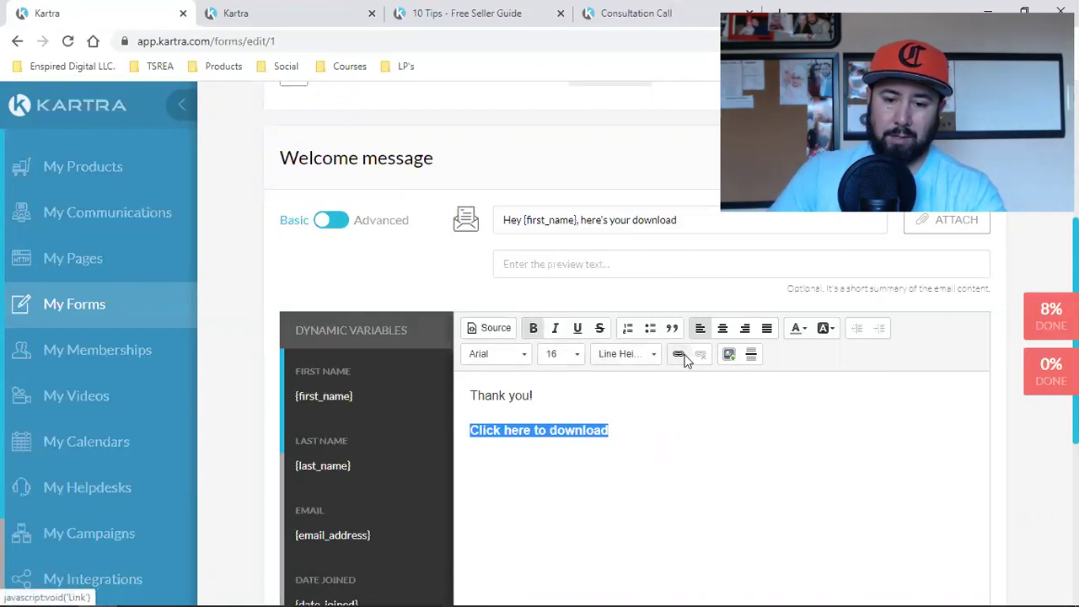
pyautogui.click(680, 355)
pyautogui.hotkey('ctrl', 'v')
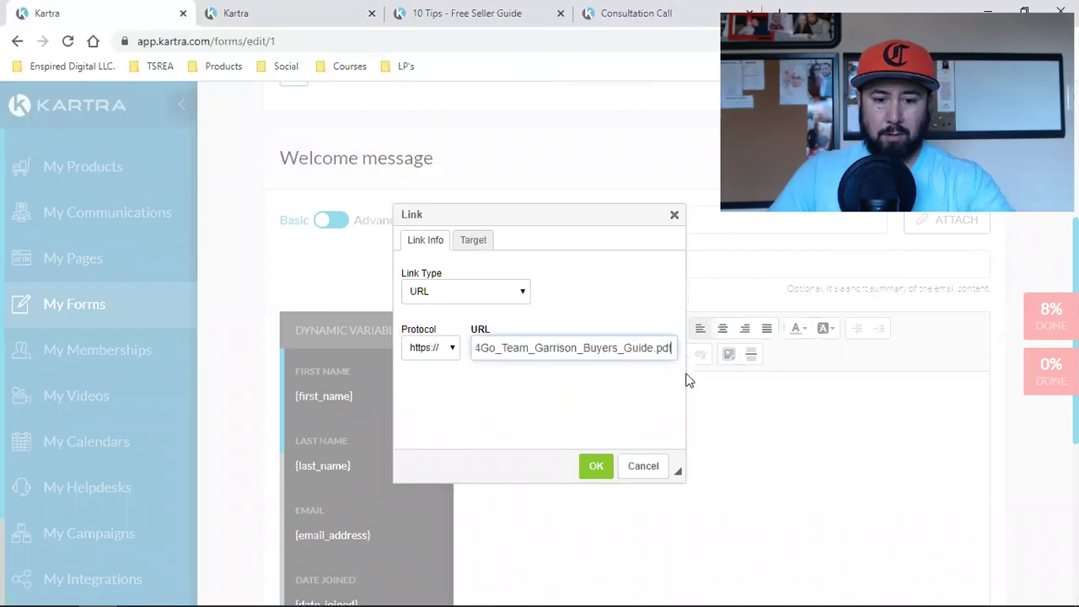
pyautogui.click(594, 468)
pyautogui.click(631, 434)
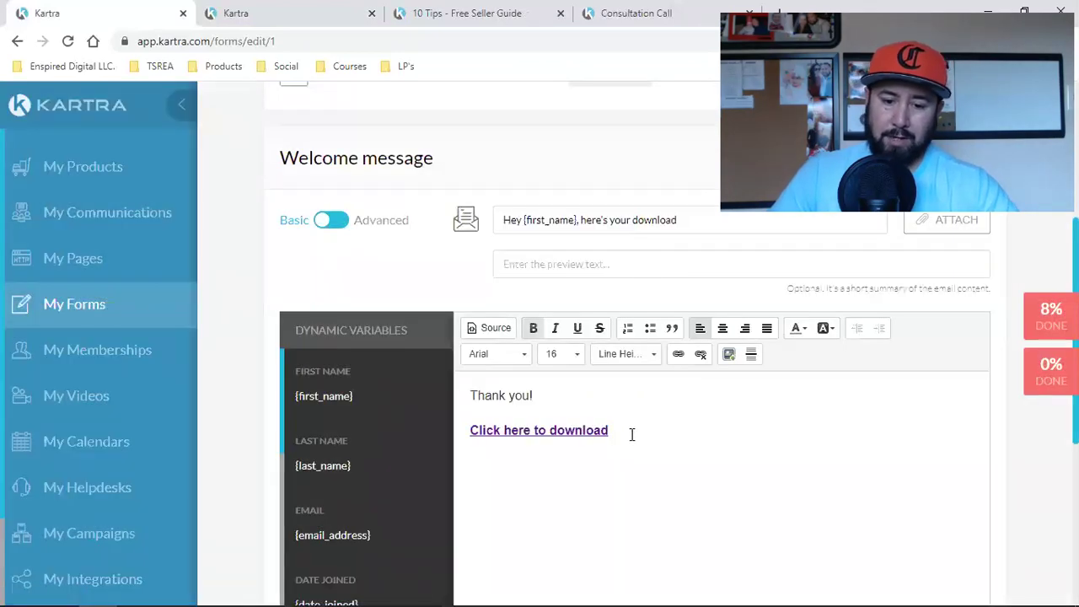
pyautogui.scroll(-5, 700, 432)
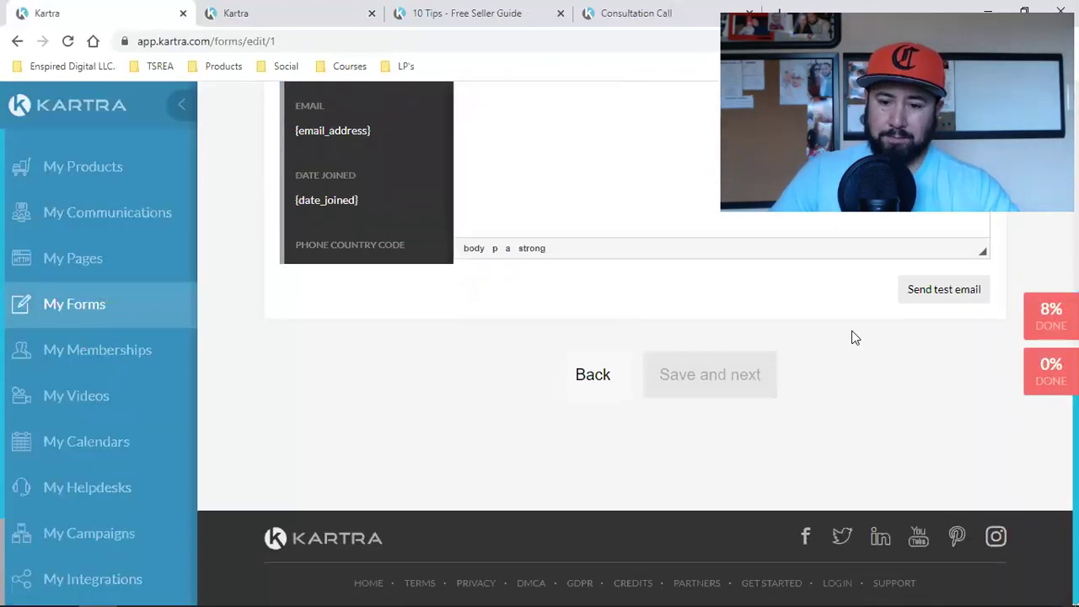
# Step: Send a test of the welcome email, entering the user's own Gmail address as recipient
pyautogui.click(931, 297)
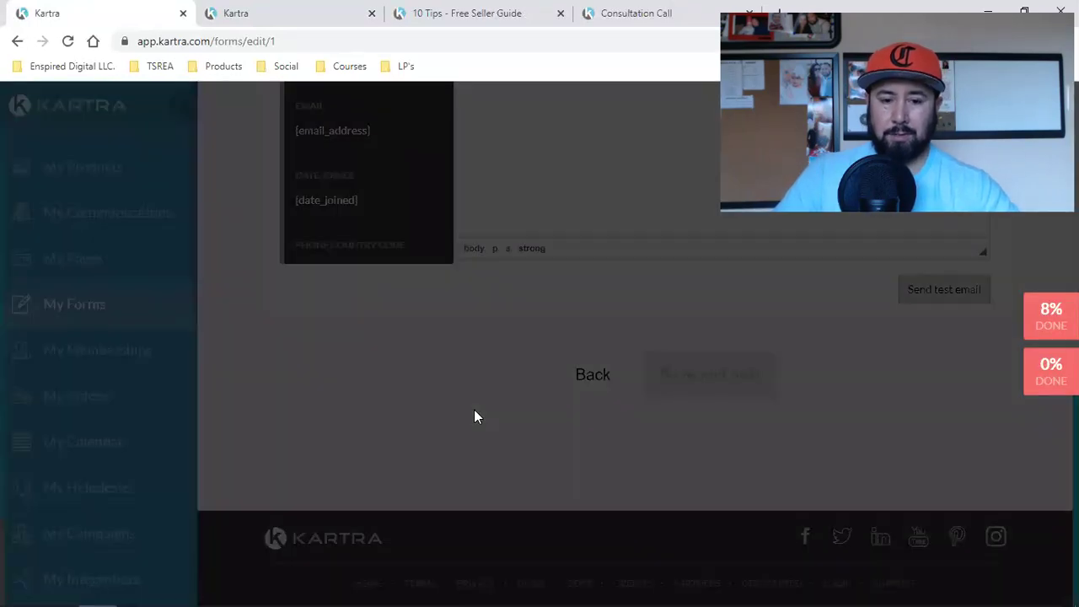
pyautogui.click(528, 241)
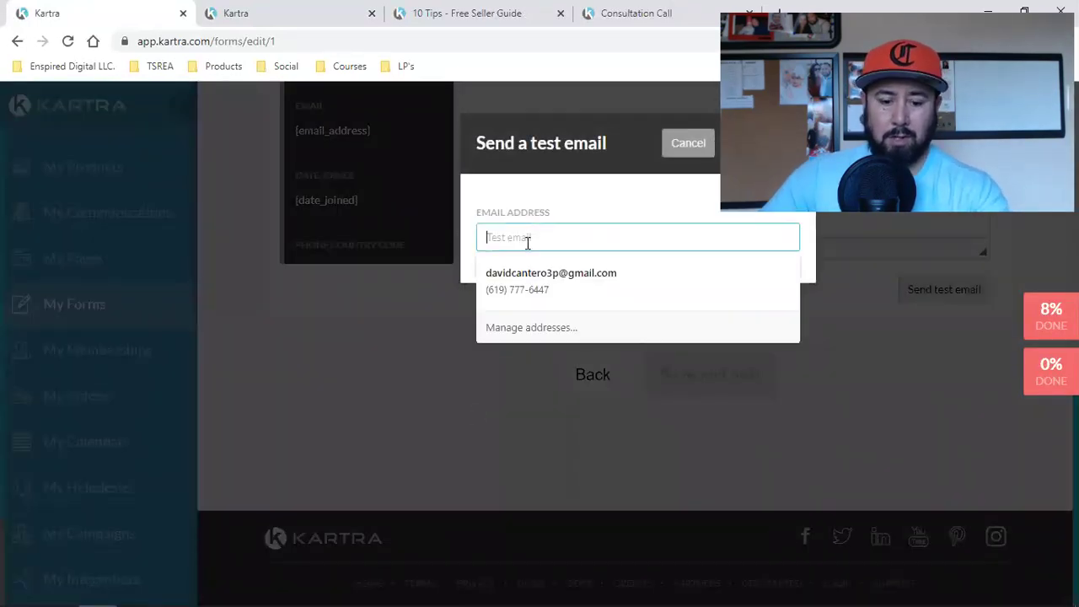
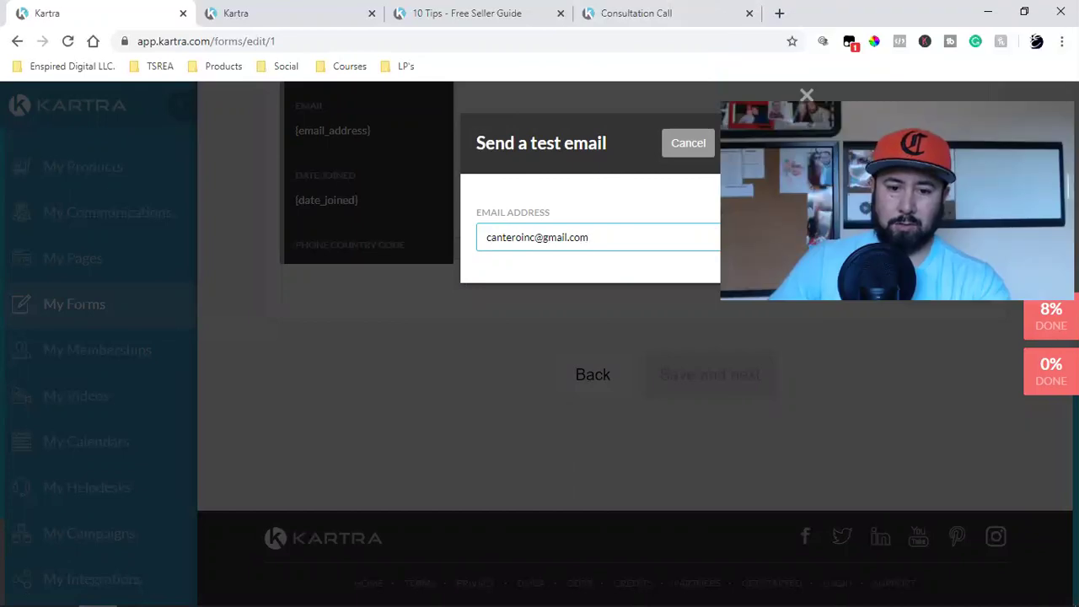
pyautogui.press('Return')
# Step: In a new tab, load google.com, confirm the signed-in account, and open Gmail
pyautogui.hotkey('ctrl', 't')
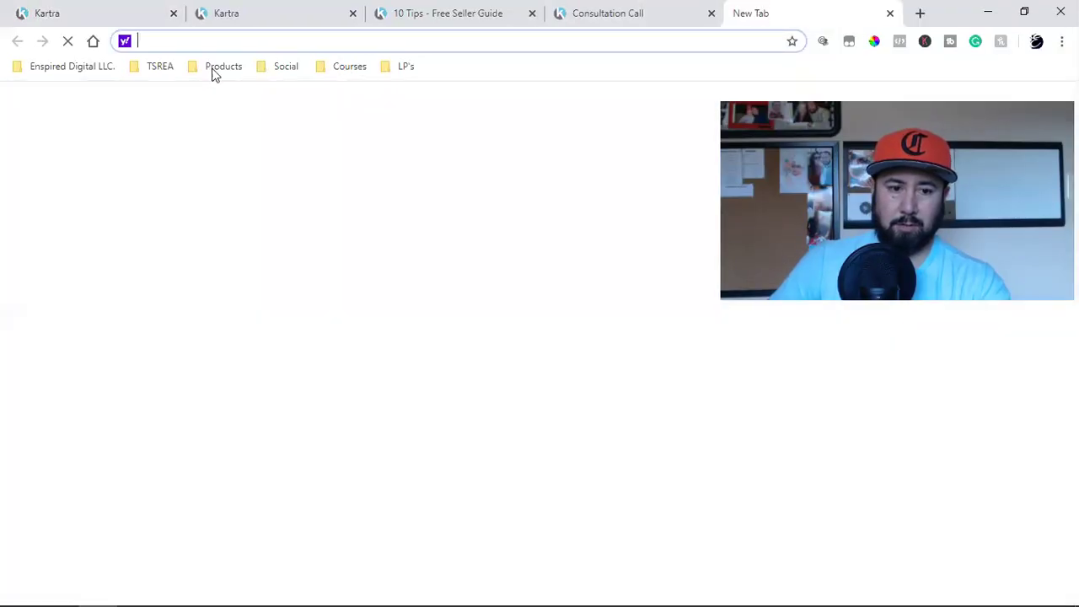
pyautogui.write('google.com')
pyautogui.press('Return')
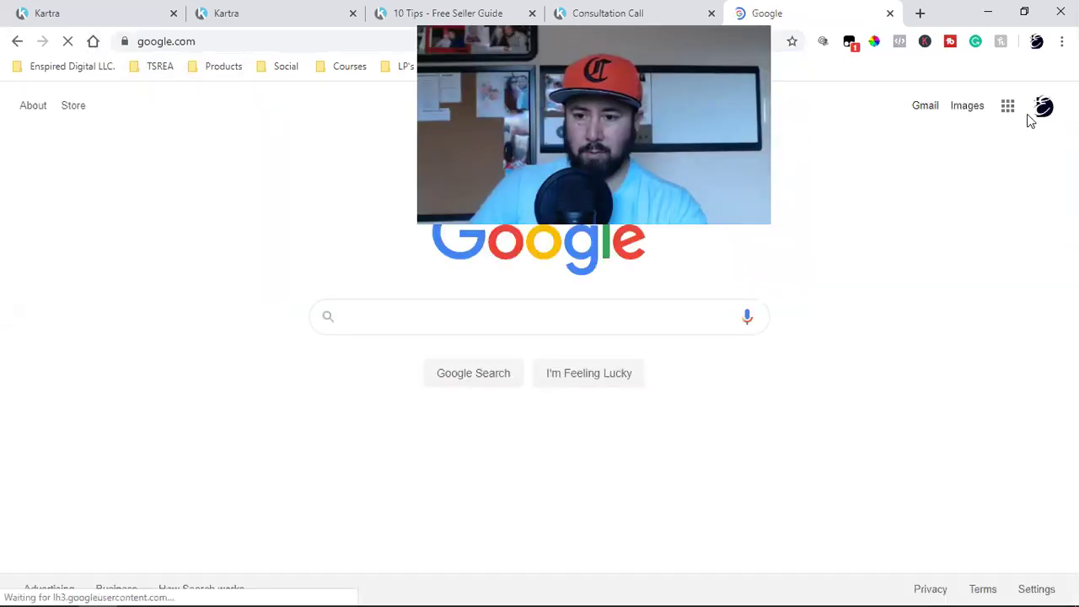
pyautogui.click(1041, 111)
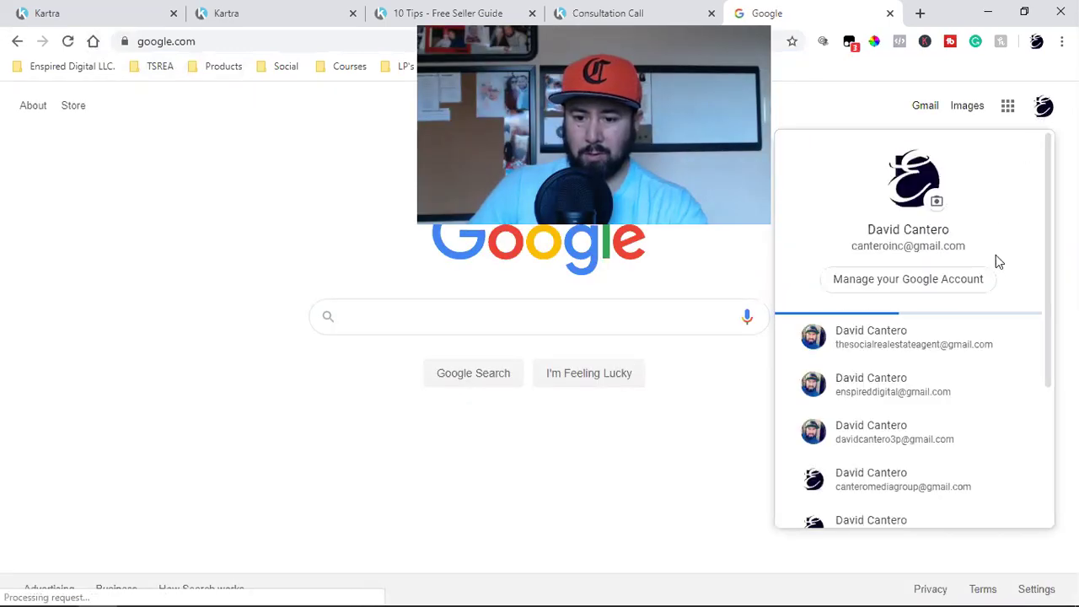
pyautogui.click(938, 111)
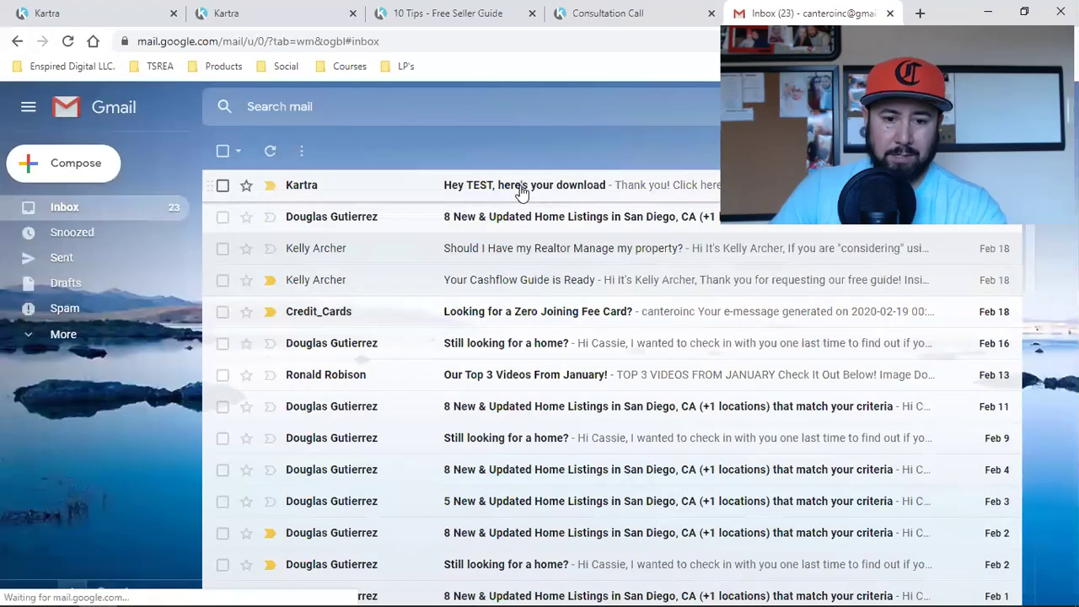
# Step: Open the 'Hey TEST, here's your download' email, verify its link opens the PDF, then return to Kartra
pyautogui.click(521, 192)
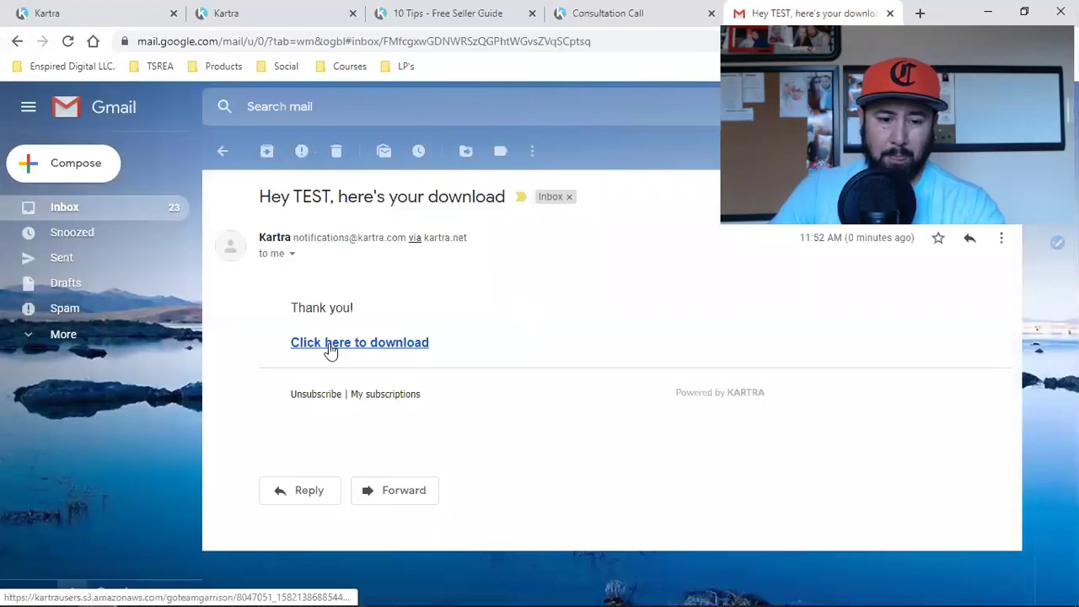
pyautogui.click(338, 343)
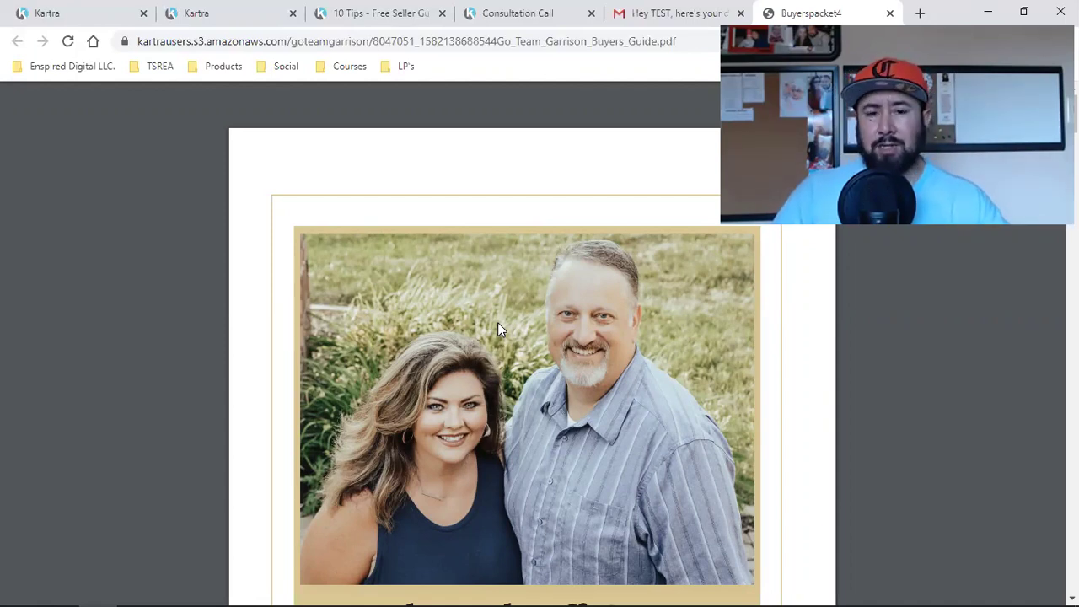
pyautogui.click(657, 12)
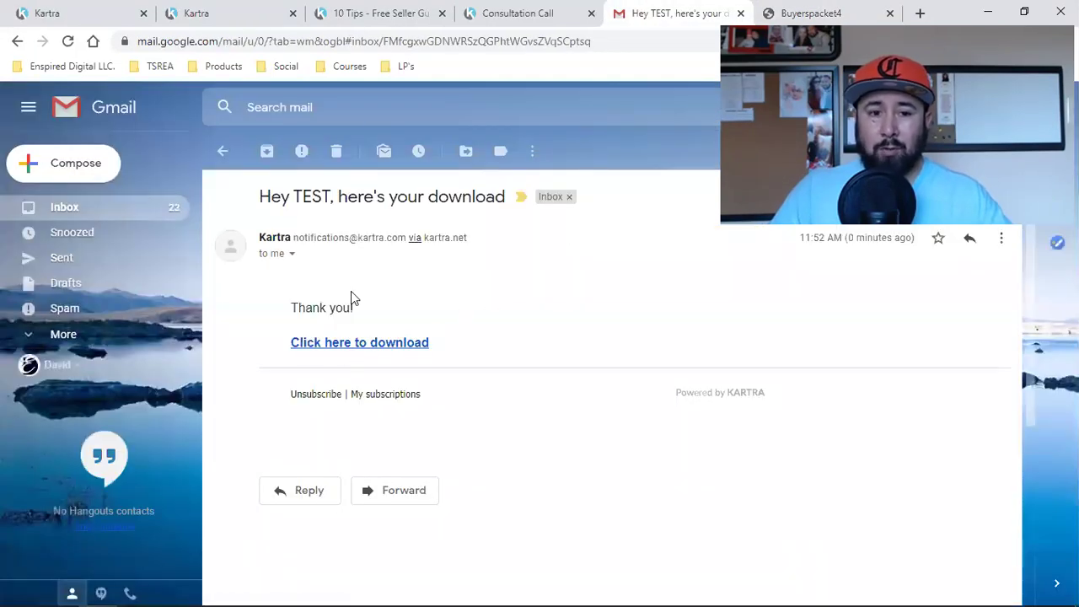
pyautogui.click(110, 8)
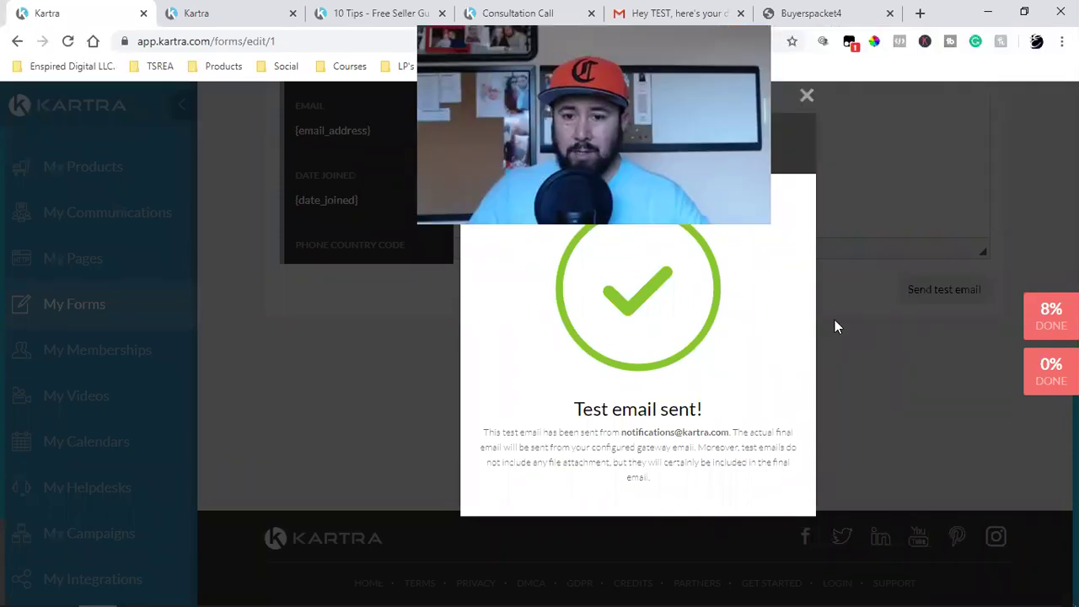
# Step: Dismiss the test confirmation, switch the email to the advanced editor, and add a headline block
pyautogui.click(788, 99)
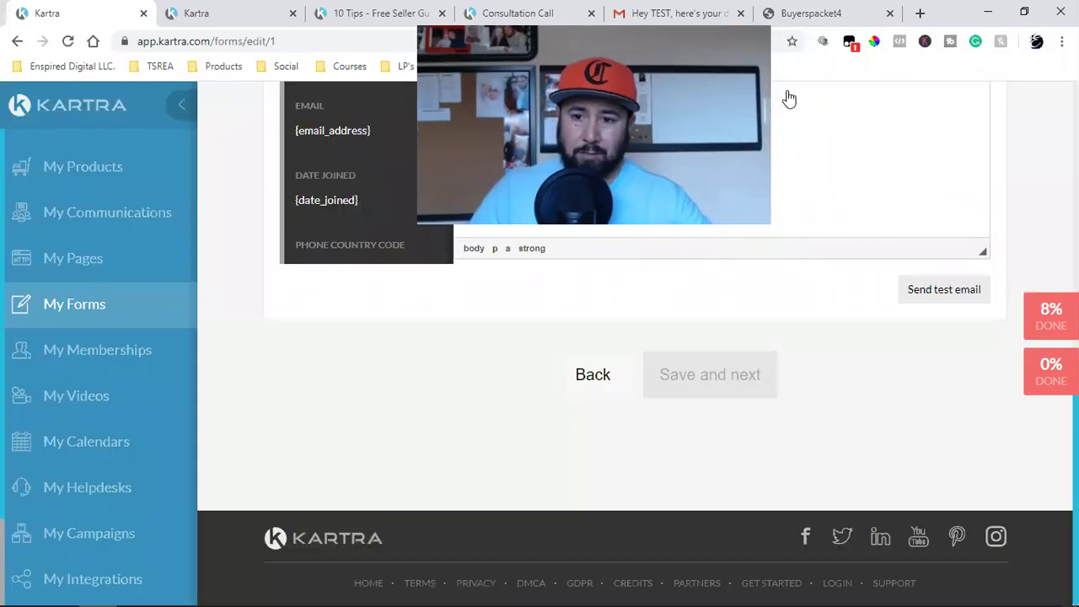
pyautogui.scroll(4, 336, 161)
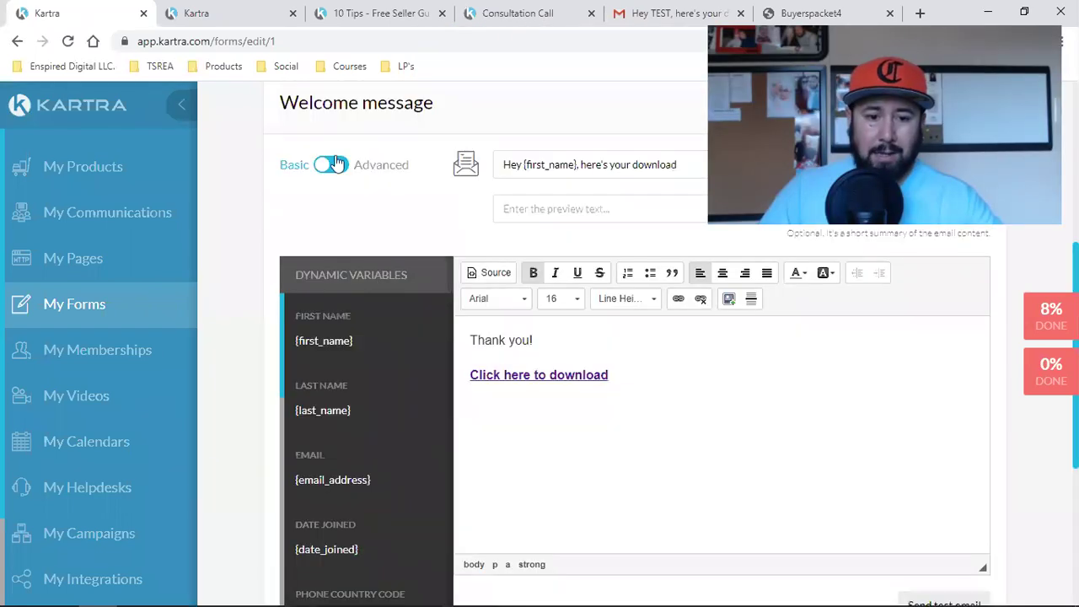
pyautogui.click(336, 167)
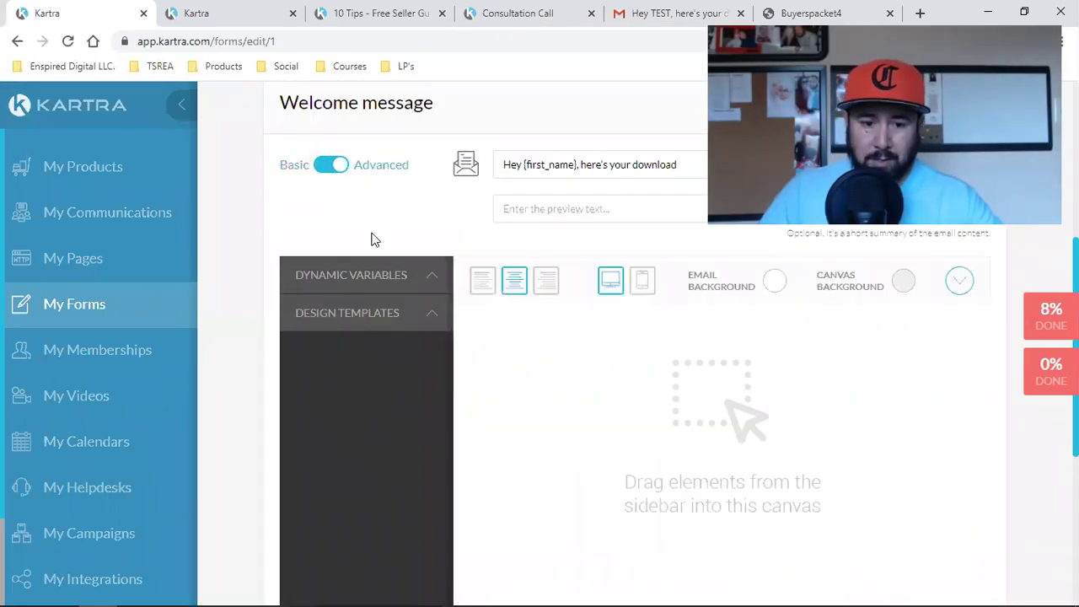
pyautogui.click(375, 324)
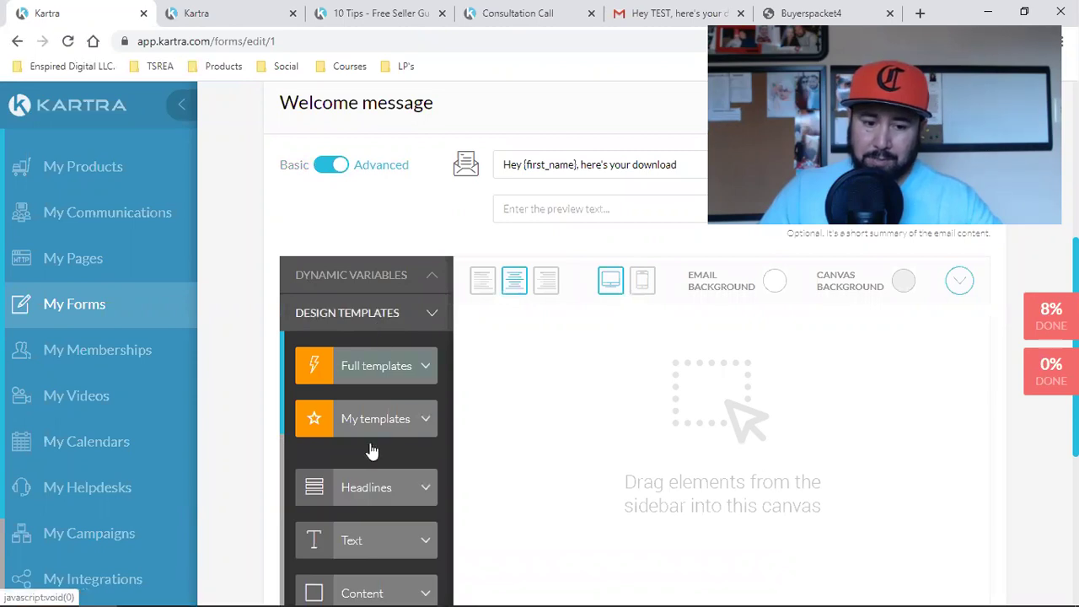
pyautogui.moveTo(356, 492); pyautogui.dragTo(371, 494)
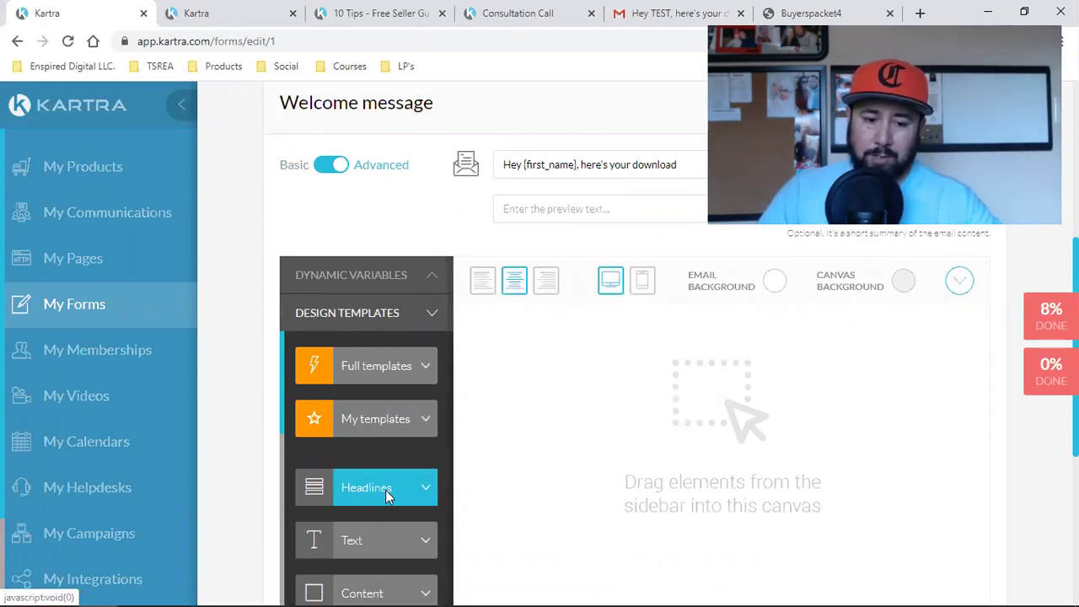
pyautogui.click(385, 491)
pyautogui.moveTo(372, 323); pyautogui.dragTo(734, 341)
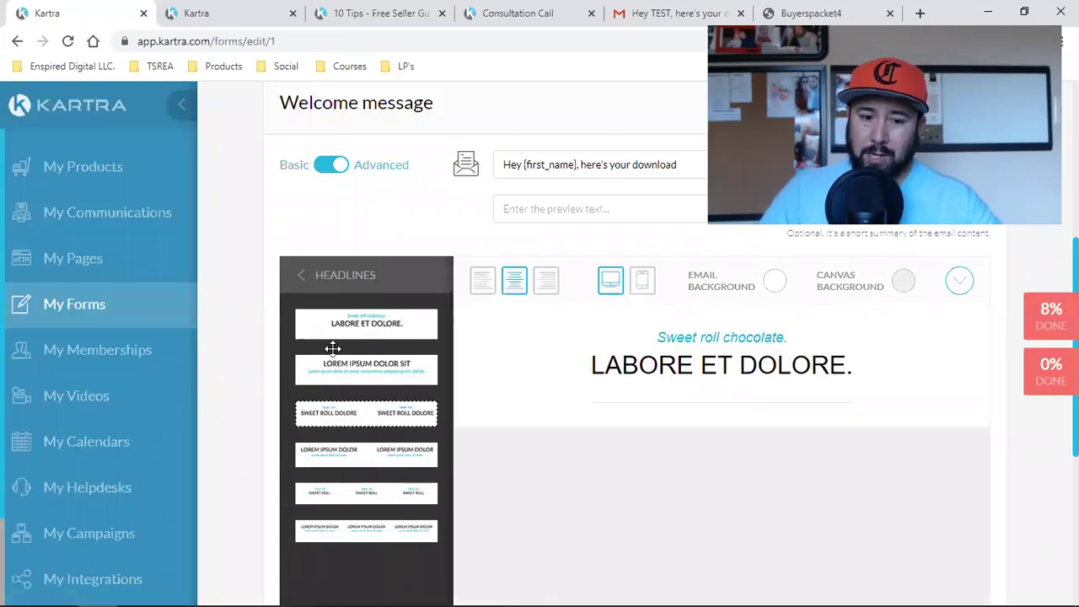
# Step: Add a text block below the headline and a single-image block below the paragraph
pyautogui.click(299, 281)
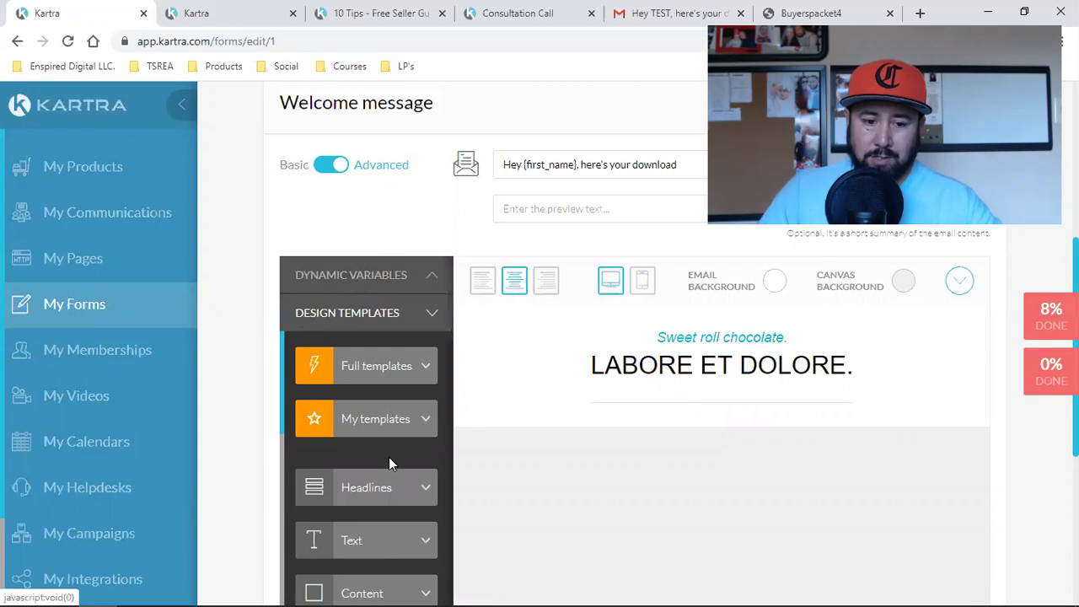
pyautogui.click(372, 541)
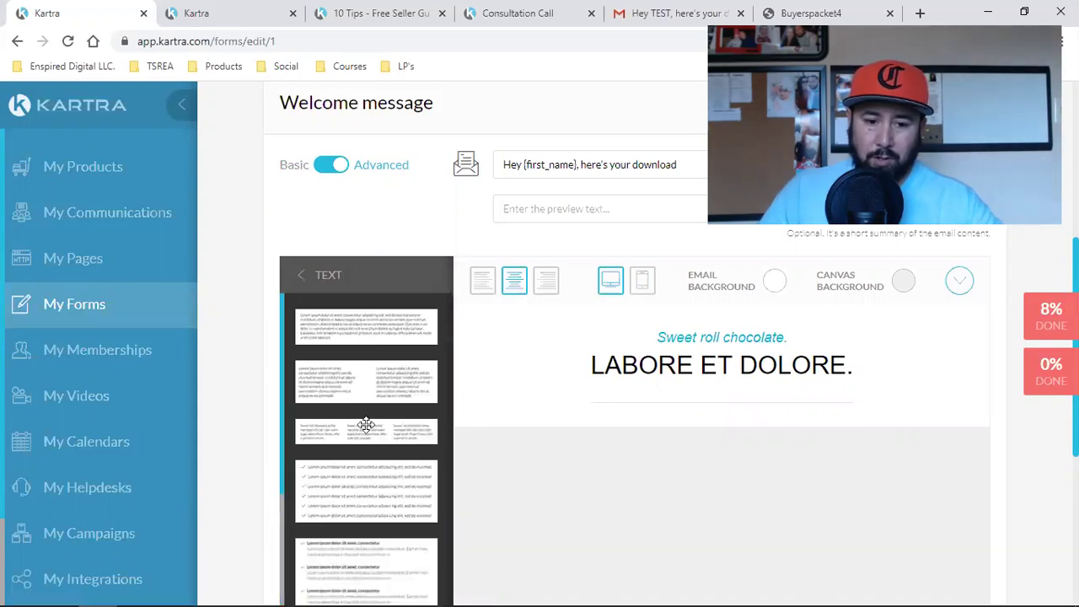
pyautogui.moveTo(566, 364); pyautogui.dragTo(721, 541)
pyautogui.click(300, 278)
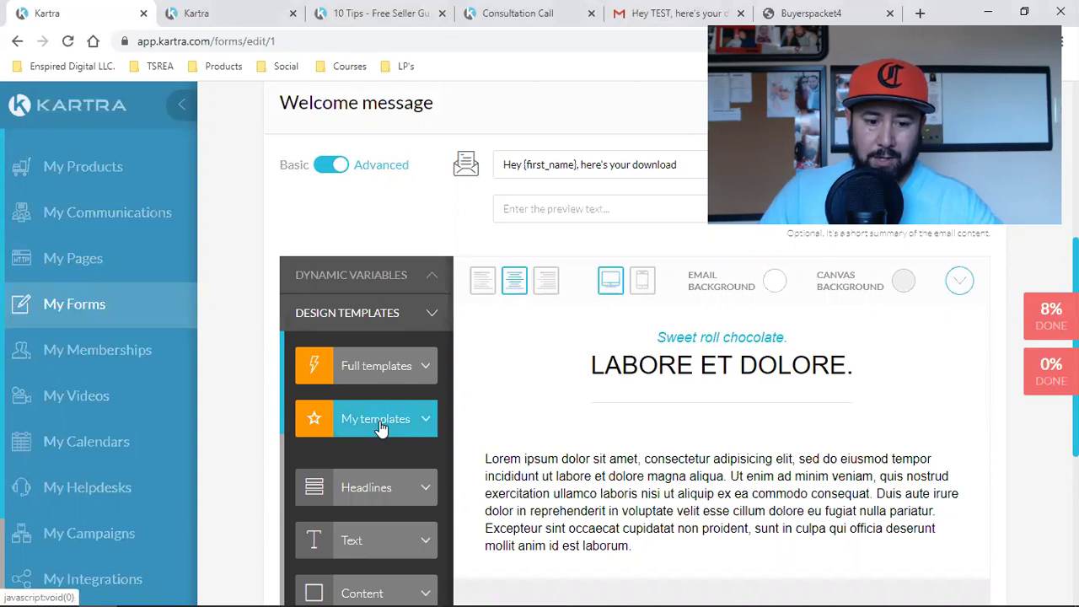
pyautogui.scroll(-3, 379, 421)
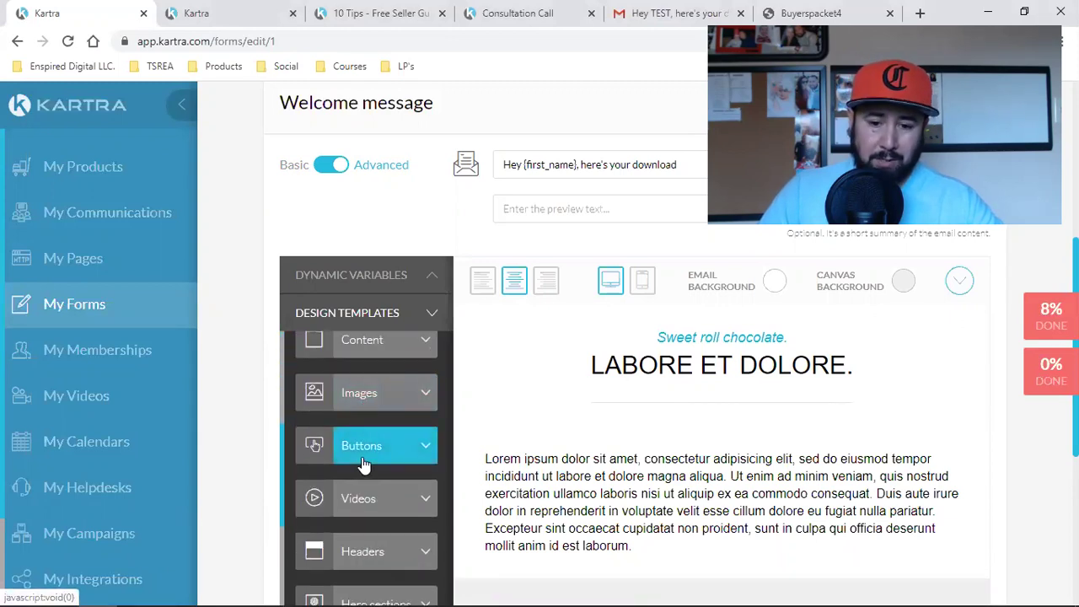
pyautogui.click(370, 393)
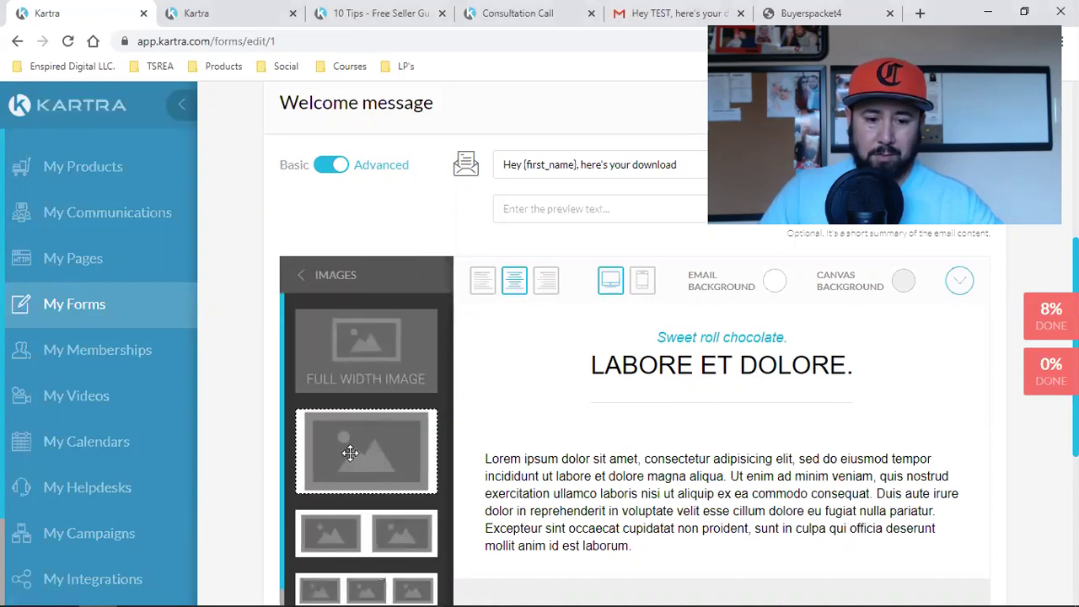
pyautogui.moveTo(574, 462); pyautogui.dragTo(573, 431)
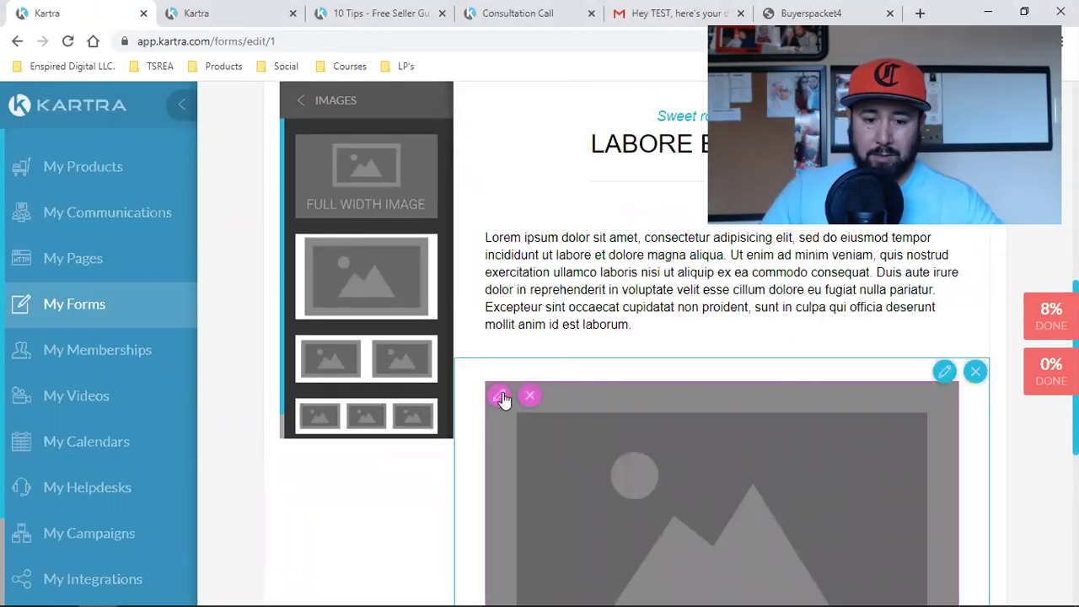
# Step: Replace the image placeholder with the uploaded photo IMG_20200206_151823_105 from Downloads
pyautogui.click(500, 397)
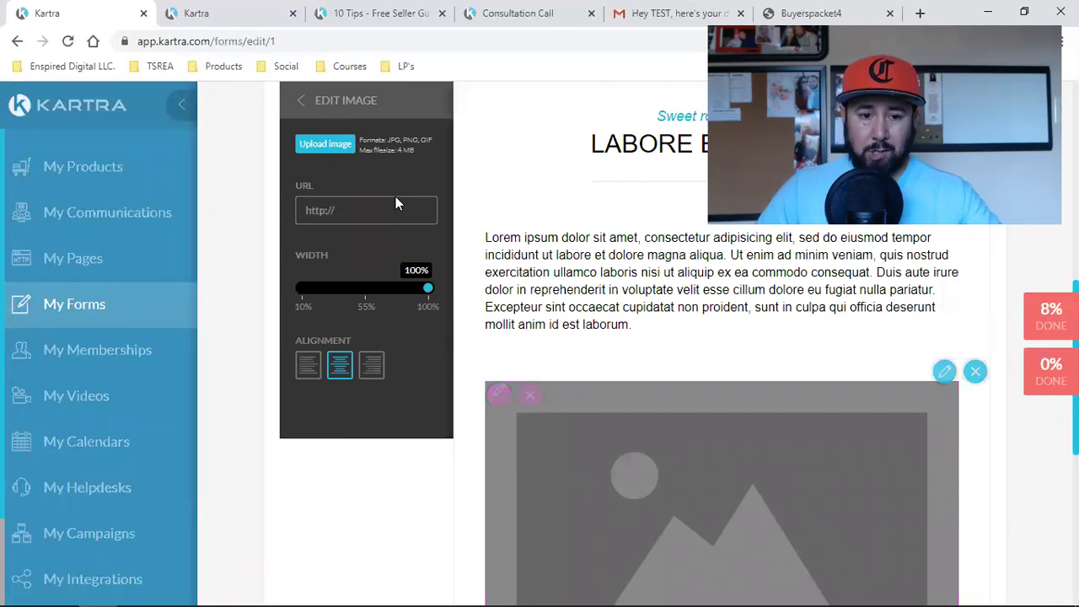
pyautogui.click(340, 143)
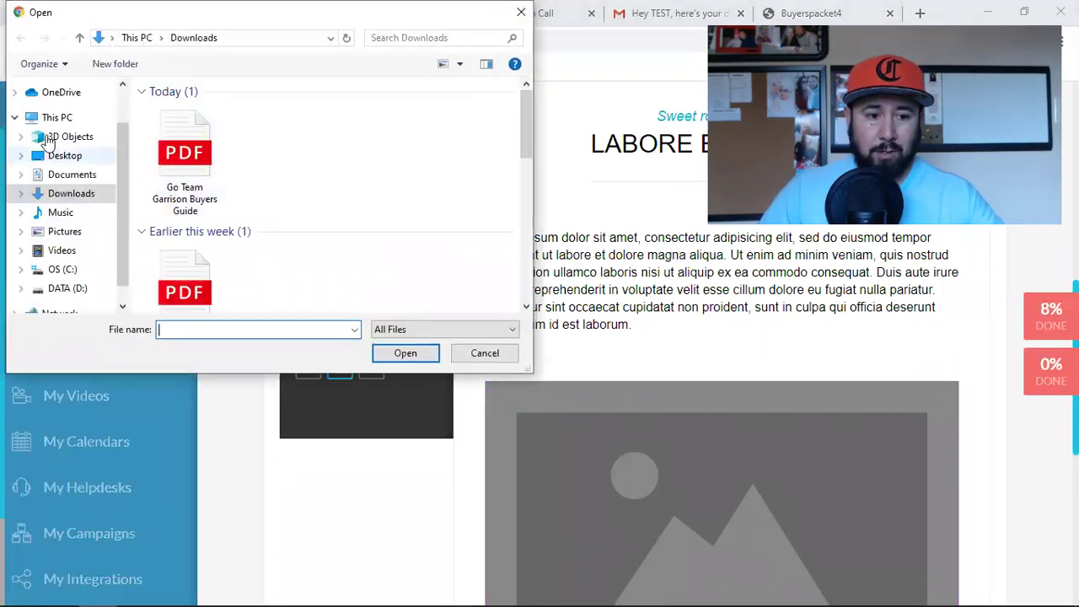
pyautogui.scroll(-5, 280, 209)
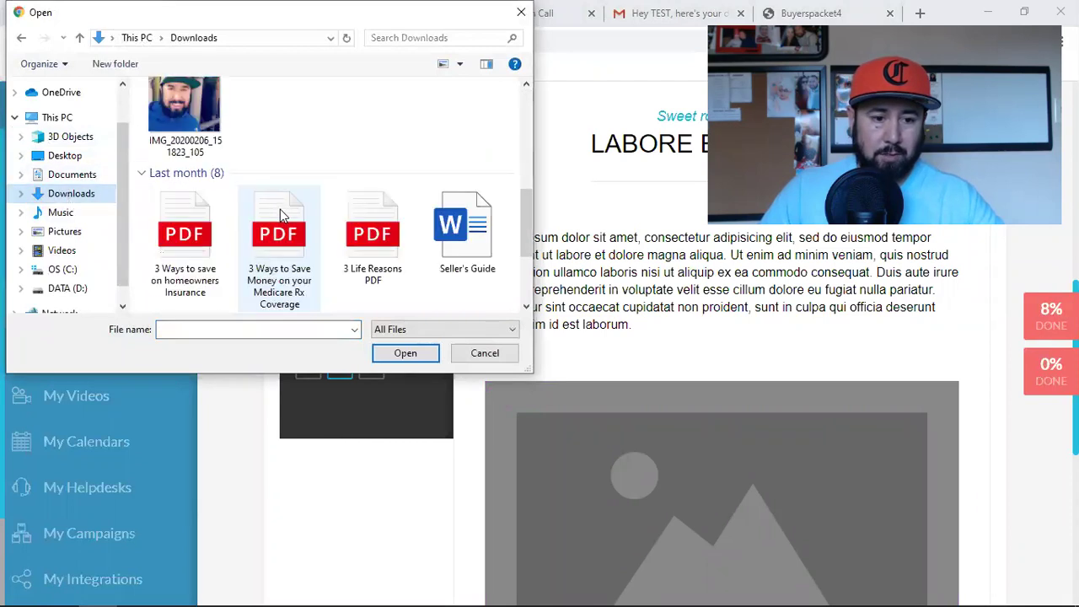
pyautogui.click(184, 111)
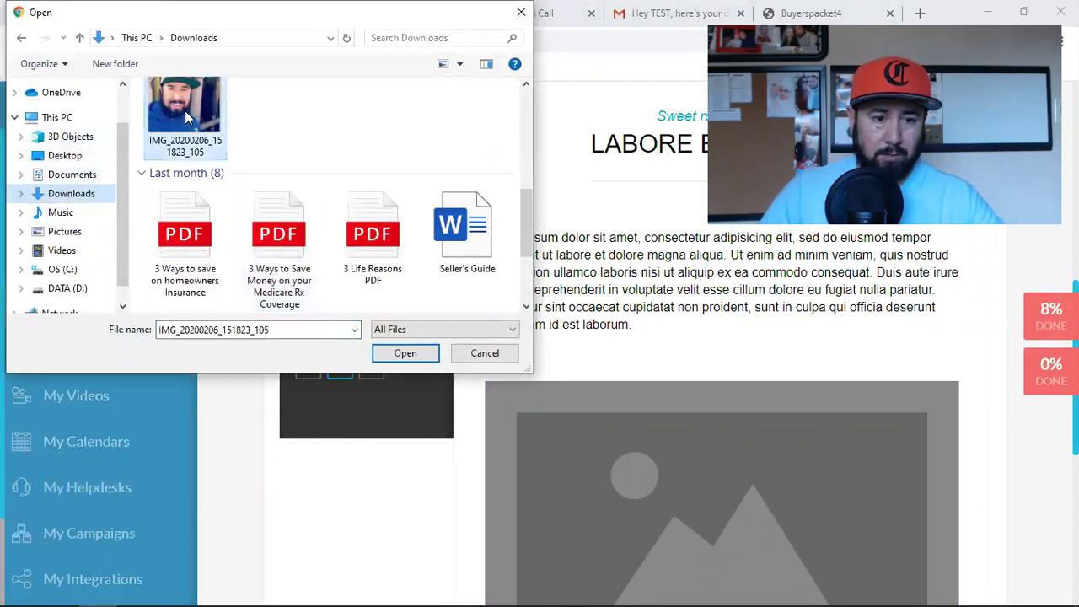
pyautogui.click(417, 359)
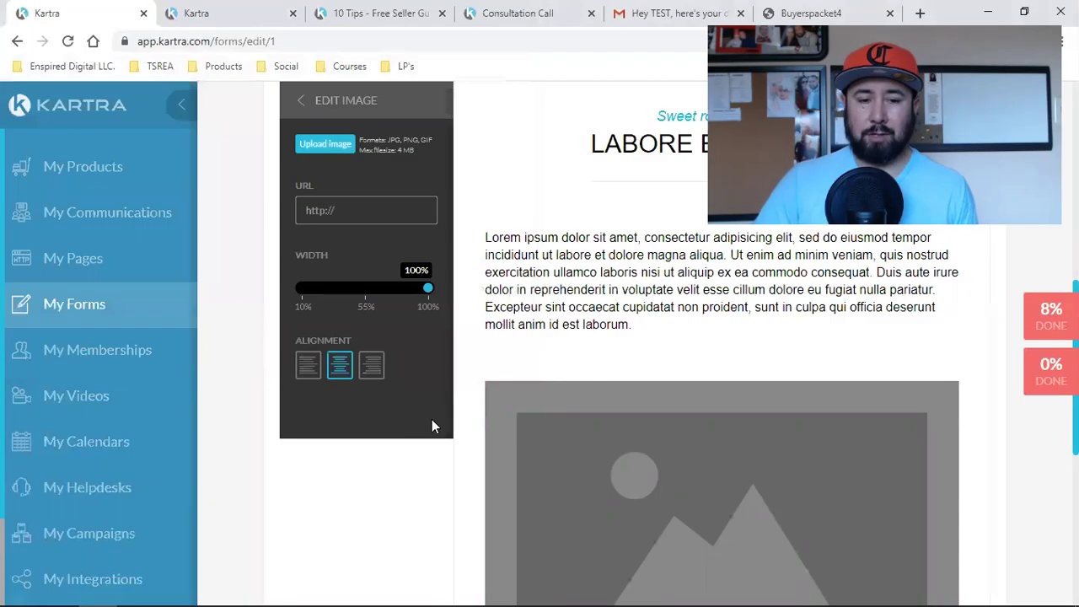
pyautogui.scroll(-2, 665, 376)
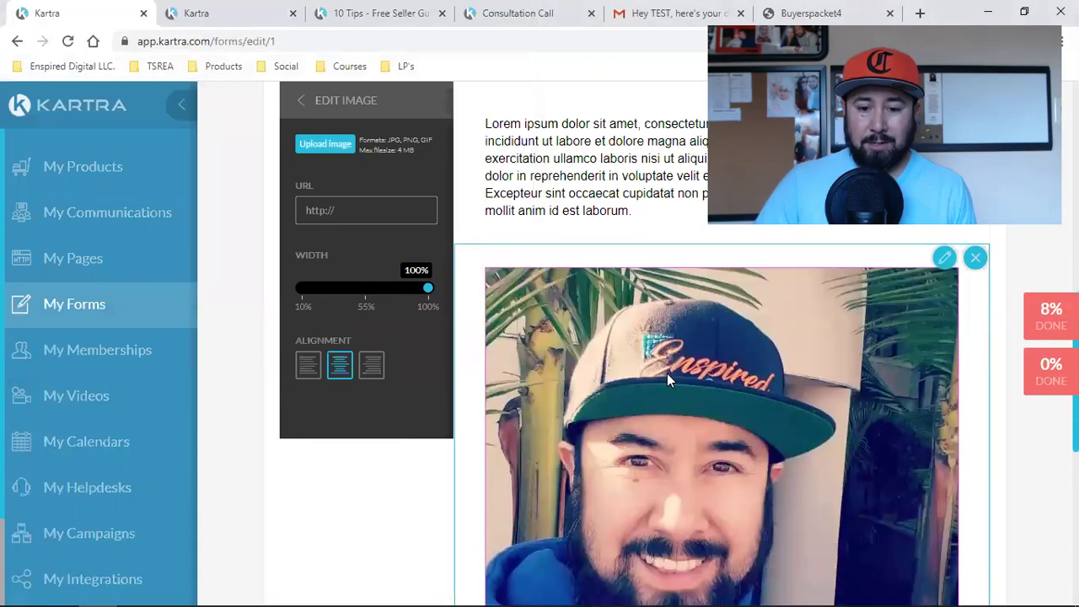
pyautogui.scroll(2, 915, 463)
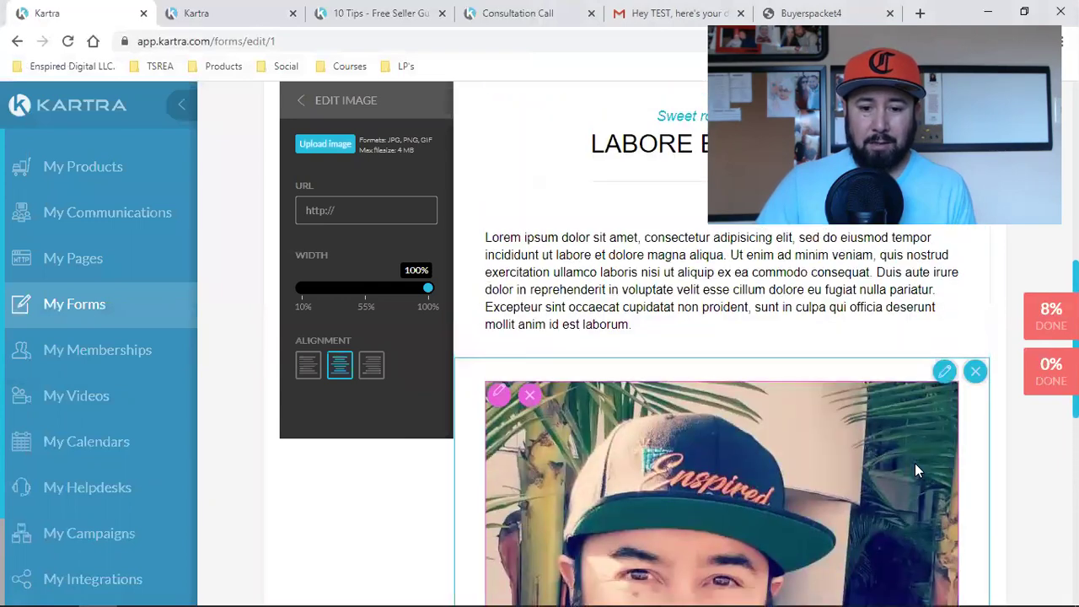
pyautogui.scroll(-4, 914, 463)
pyautogui.scroll(2, 914, 463)
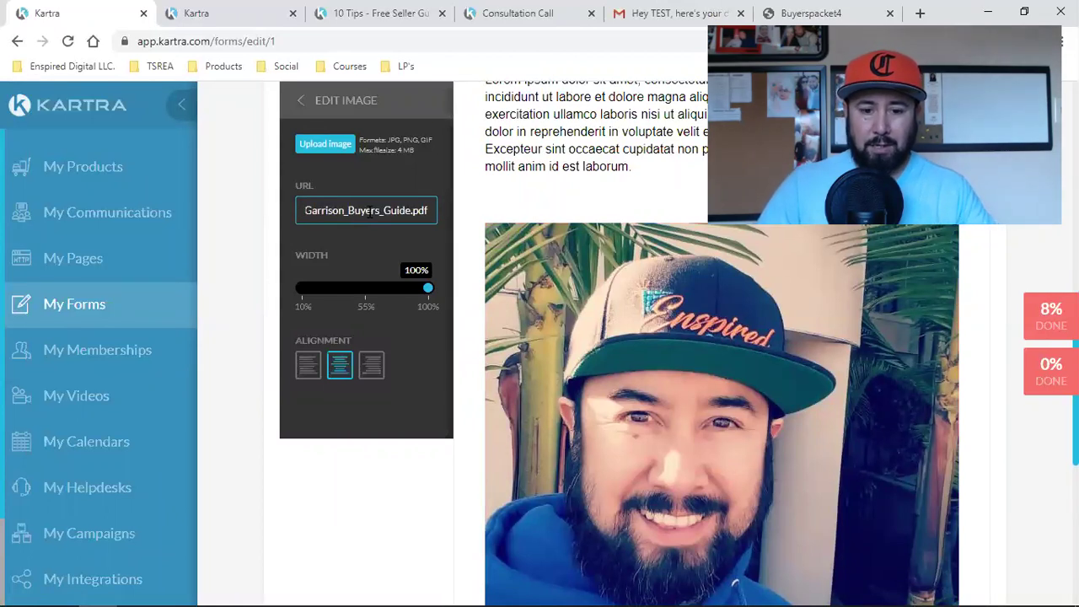
pyautogui.click(521, 168)
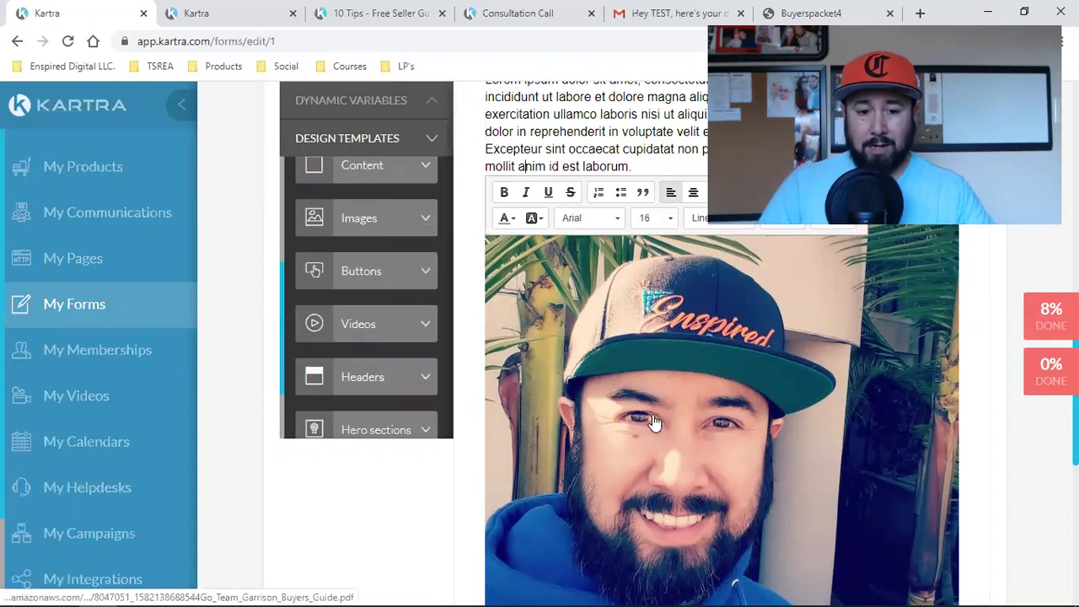
pyautogui.scroll(-2, 655, 422)
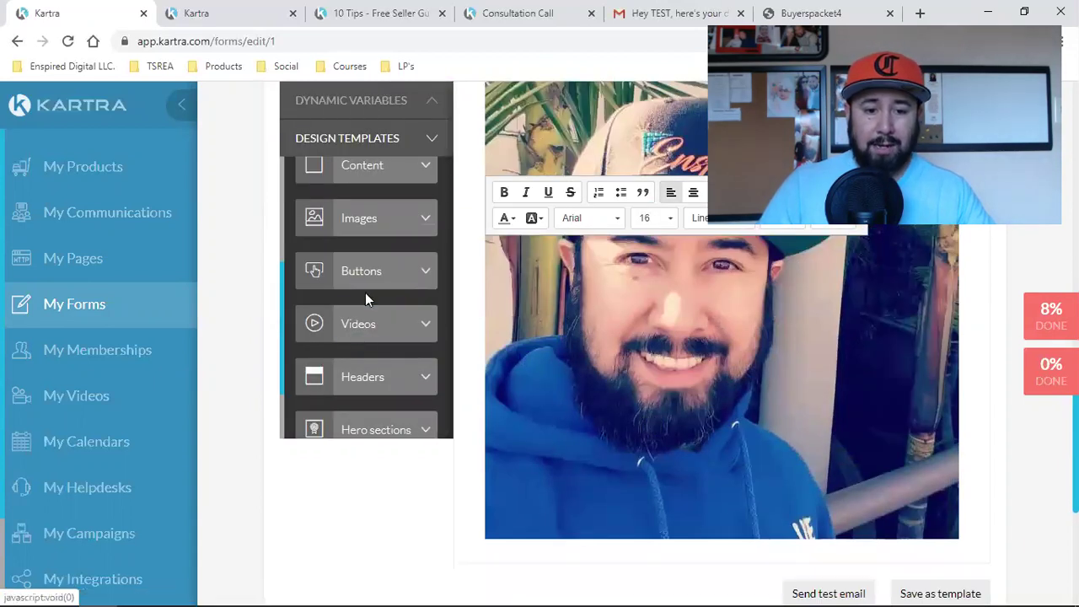
# Step: Add a READ MORE button below the photo and paste the buyers guide PDF link as its URL
pyautogui.click(368, 288)
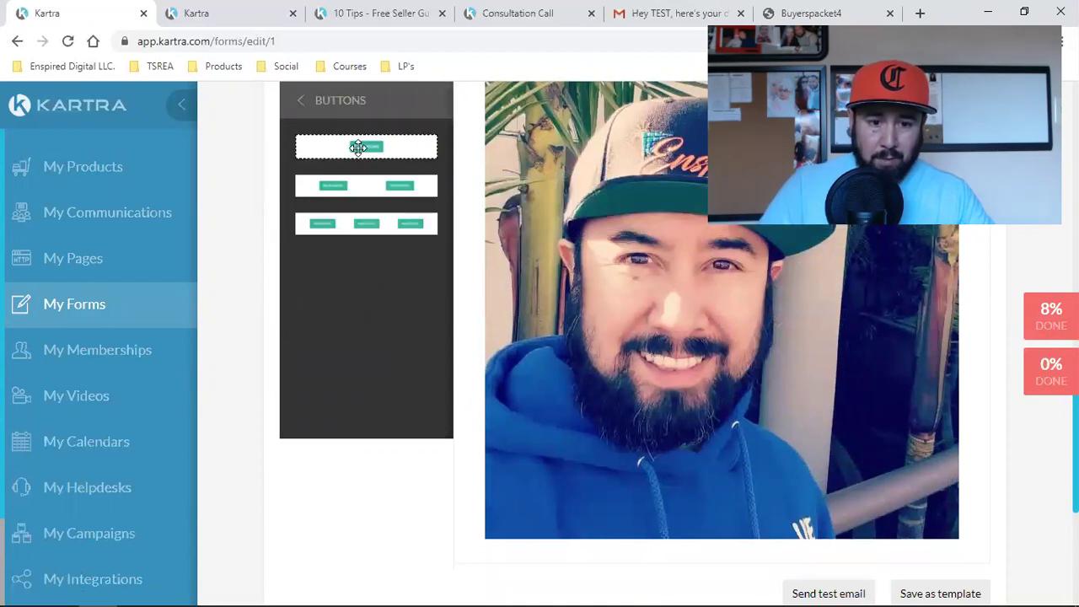
pyautogui.scroll(-4, 422, 202)
pyautogui.scroll(2, 369, 209)
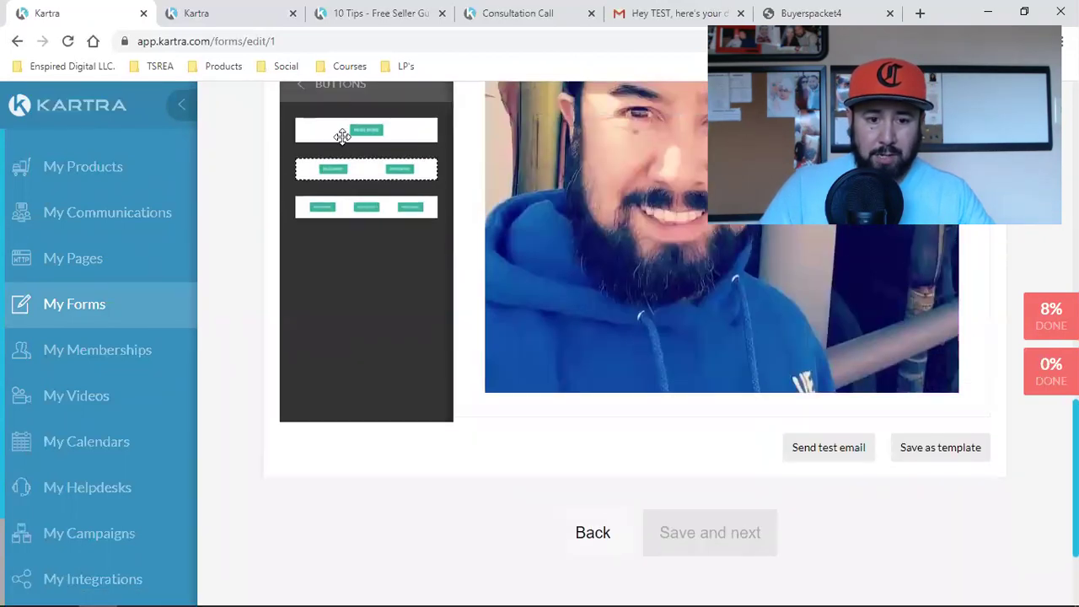
pyautogui.scroll(-2, 747, 536)
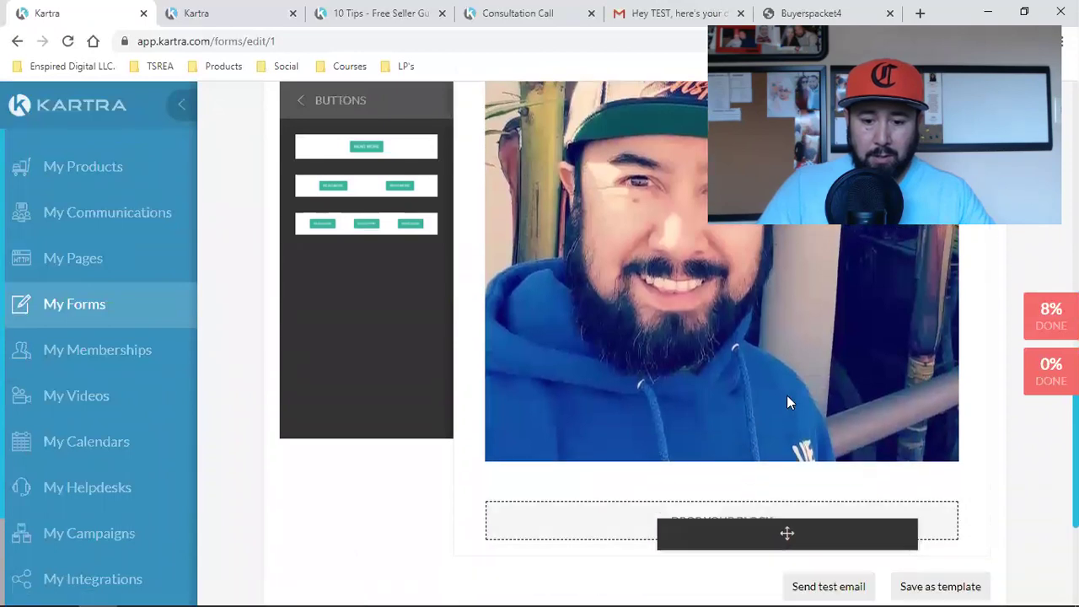
pyautogui.scroll(-3, 747, 534)
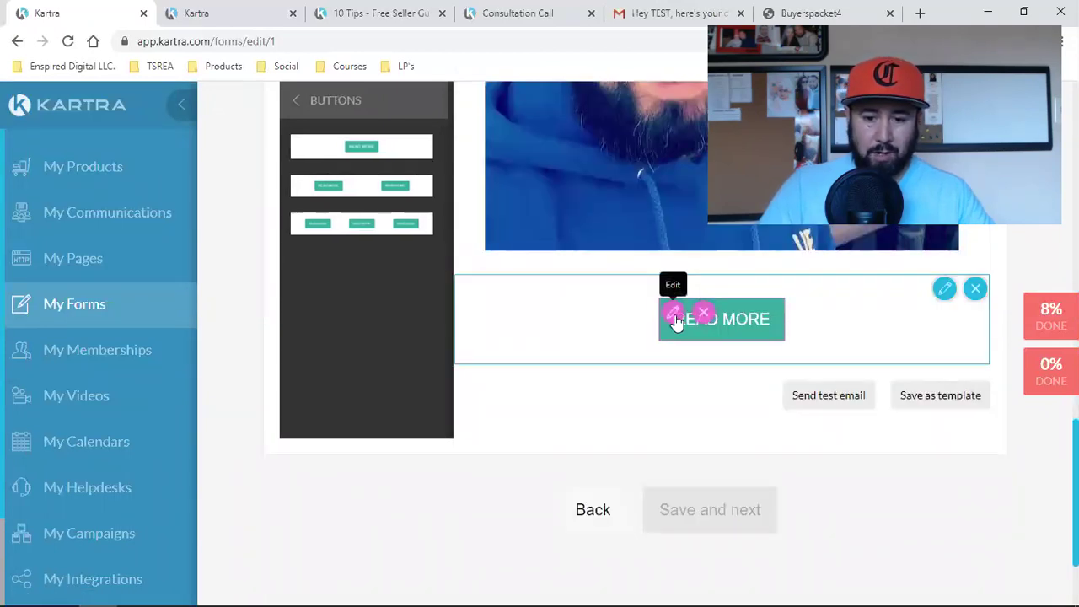
pyautogui.click(674, 315)
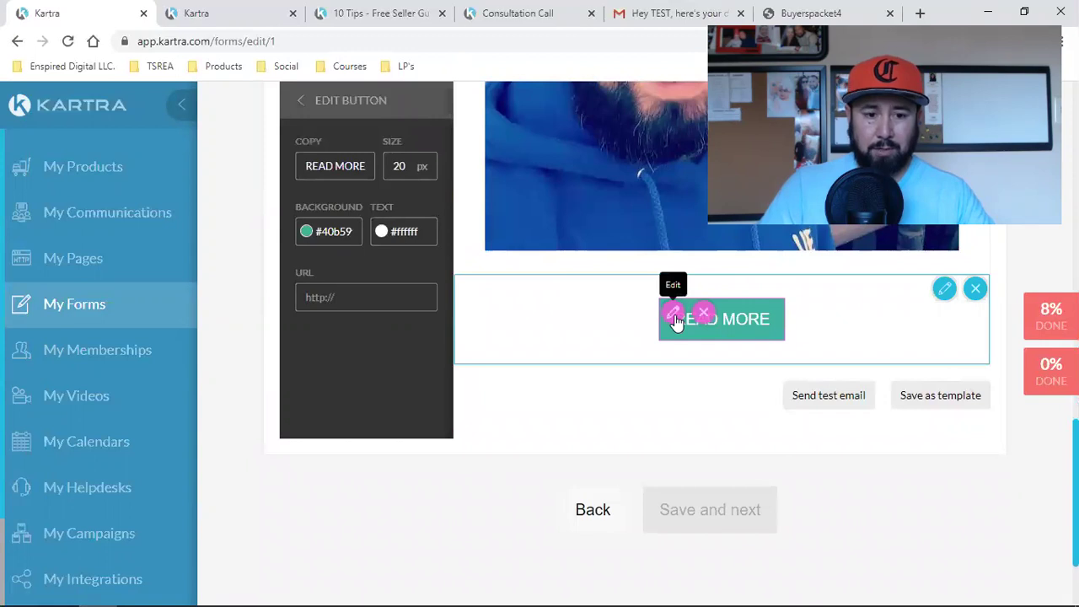
pyautogui.click(342, 300)
pyautogui.hotkey('ctrl', 'v')
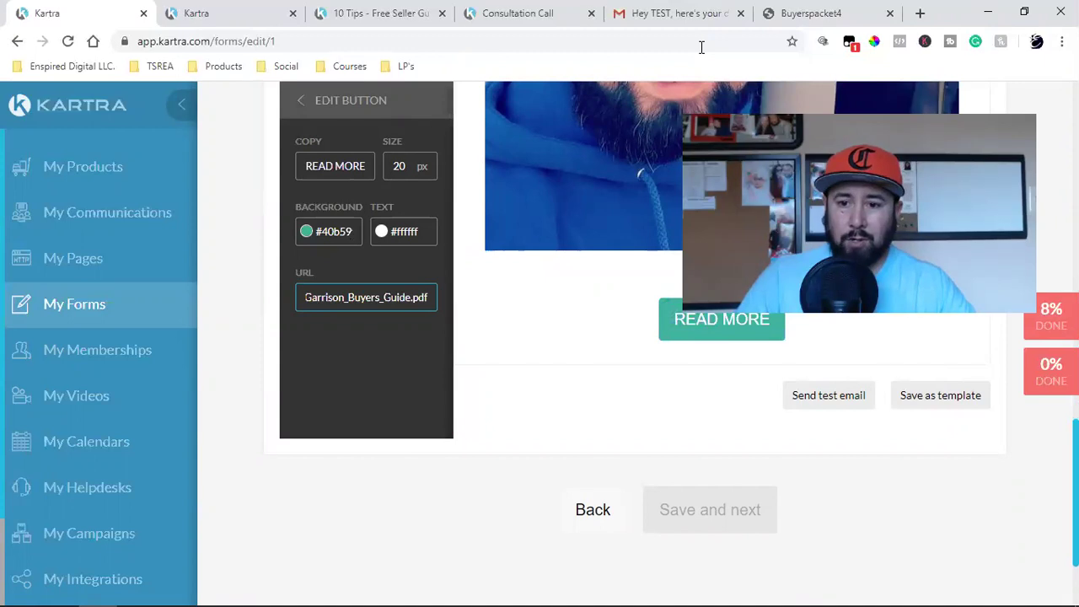
pyautogui.click(920, 13)
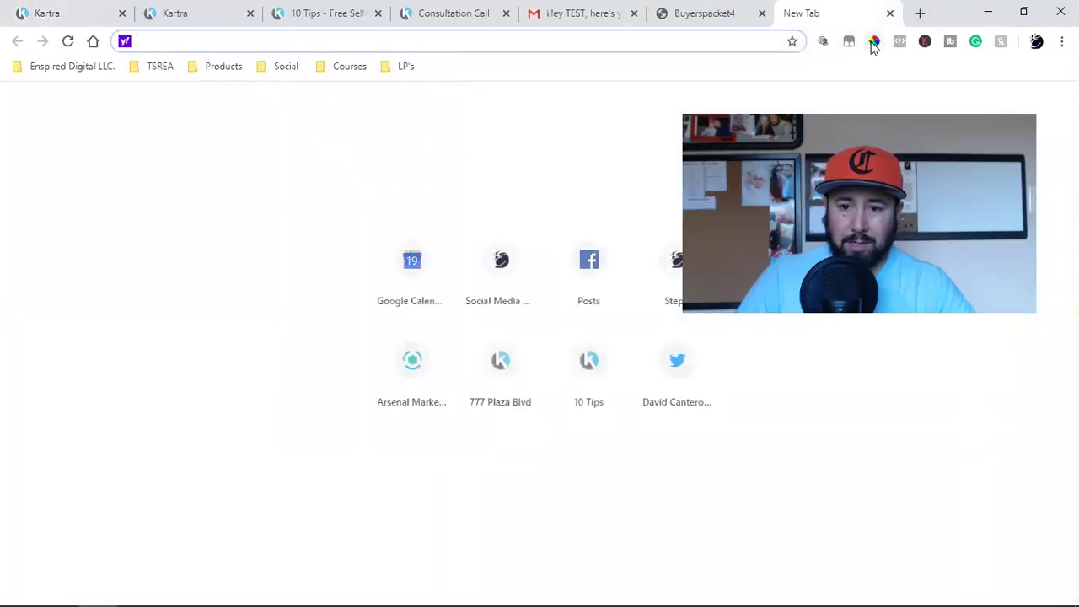
# Step: Search Google for 'colorpick eyedropper' and open its Chrome Web Store page
pyautogui.click(874, 42)
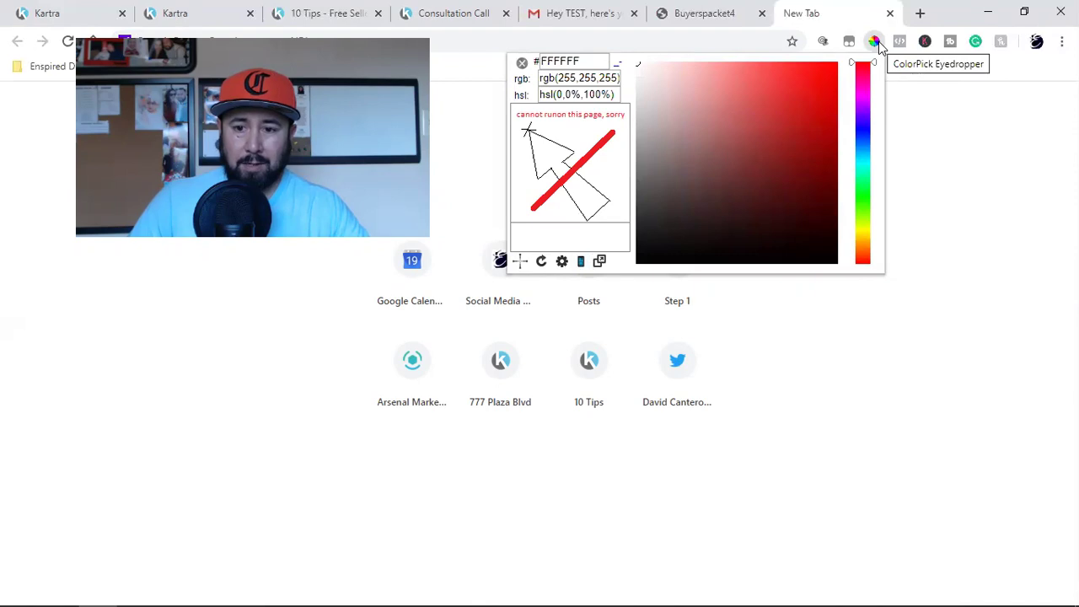
pyautogui.click(458, 38)
pyautogui.write('google.com')
pyautogui.press('Return')
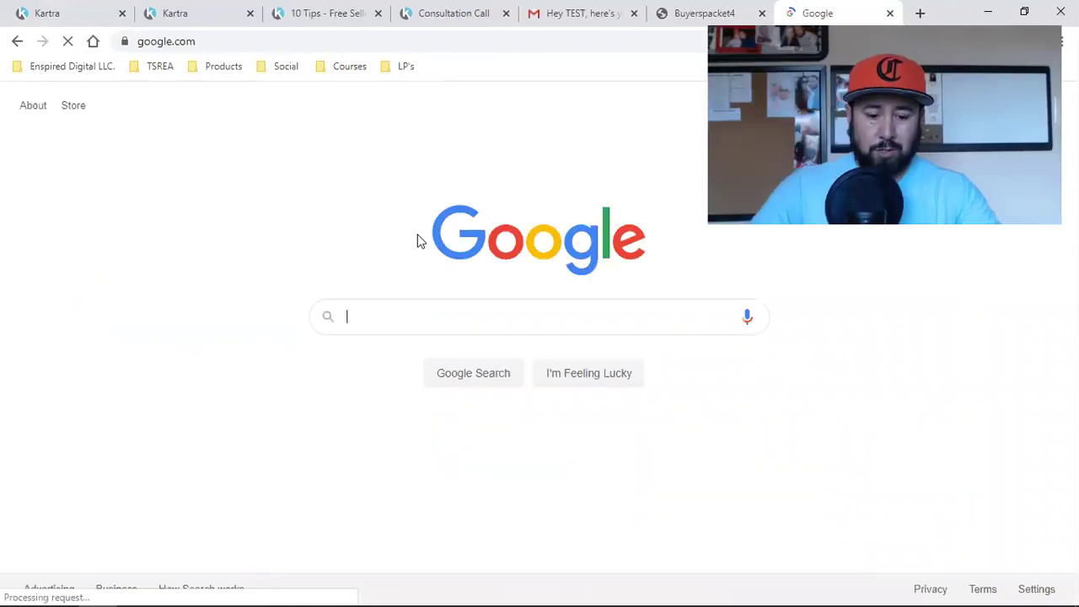
pyautogui.write('colorpic')
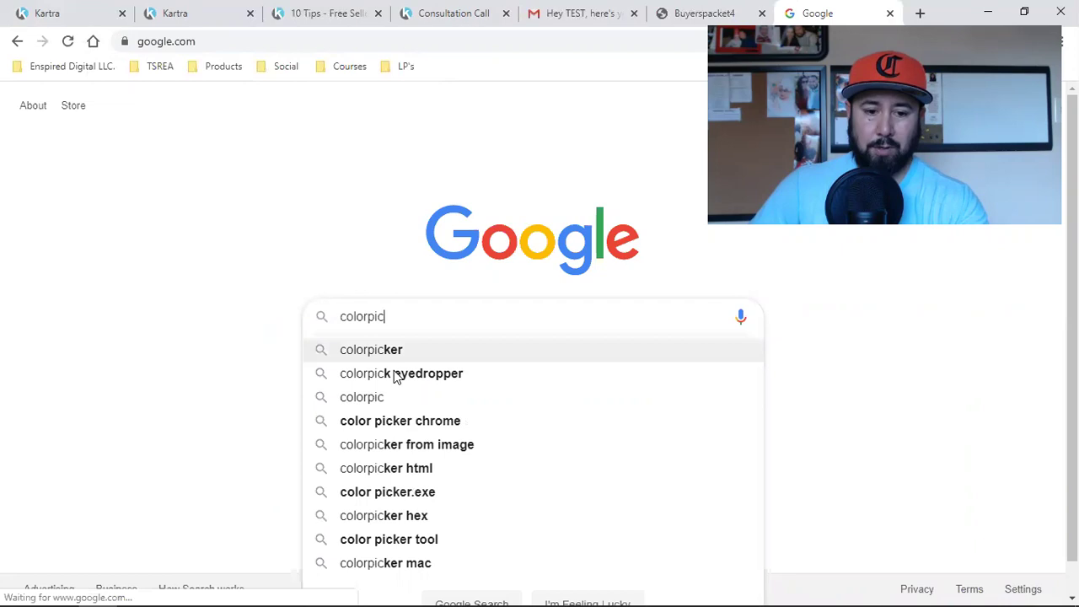
pyautogui.click(396, 373)
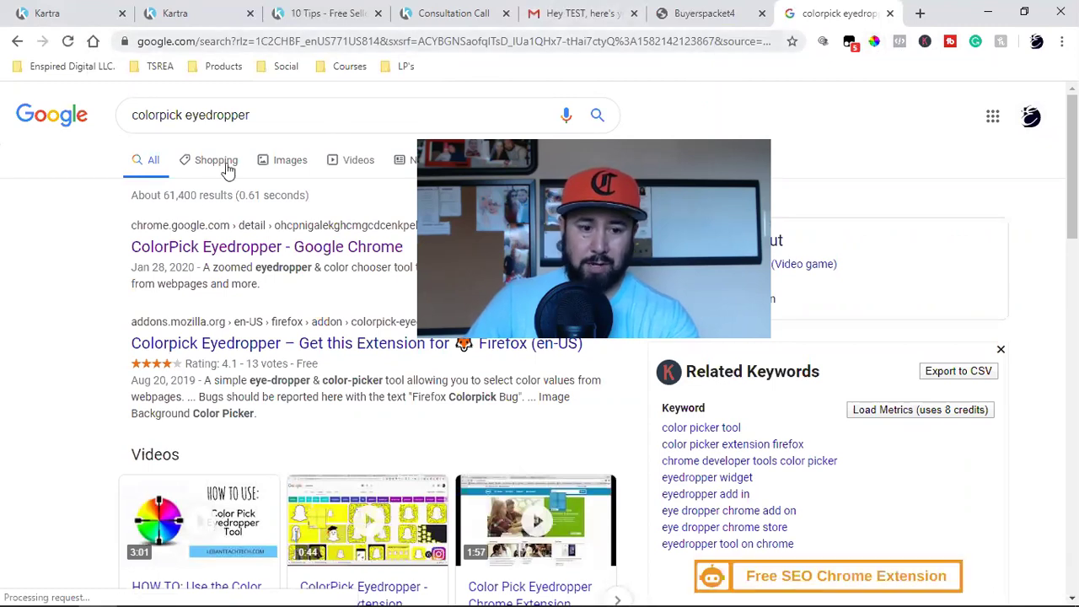
pyautogui.click(186, 246)
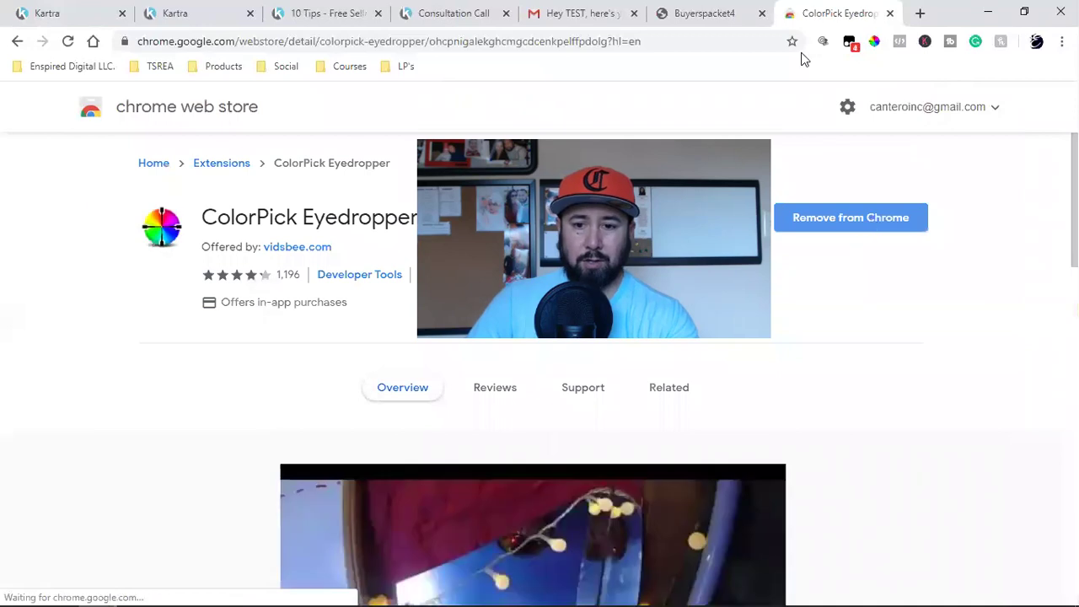
# Step: Go to the Enspired Digital website via the address bar
pyautogui.click(175, 44)
pyautogui.write('ens')
pyautogui.press('Return')
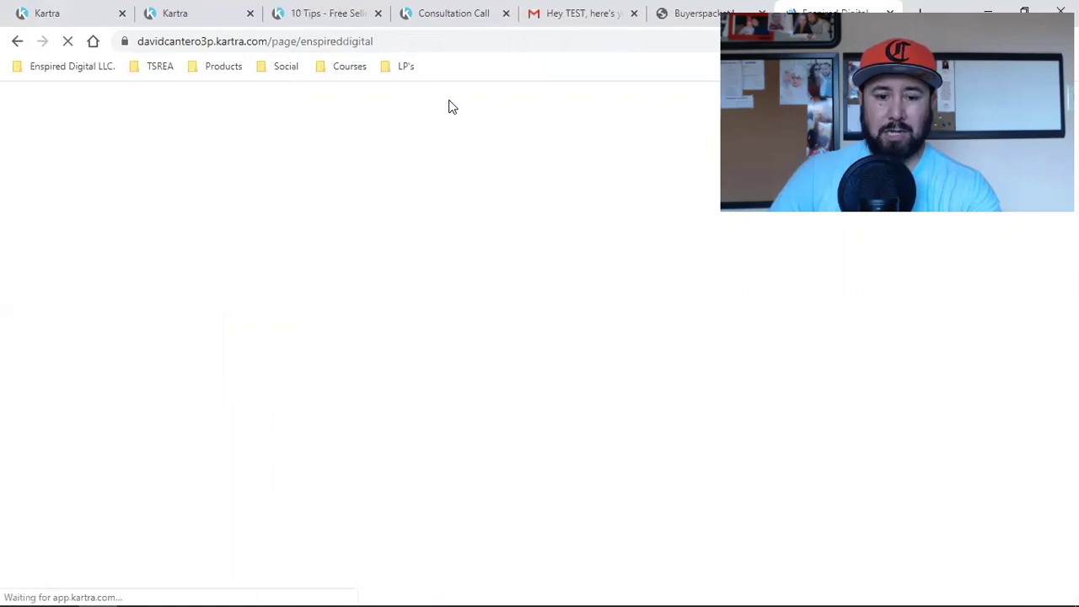
# Step: Sample the middle Learn More button with ColorPick and copy its navy hex 030024
pyautogui.scroll(-10, 349, 413)
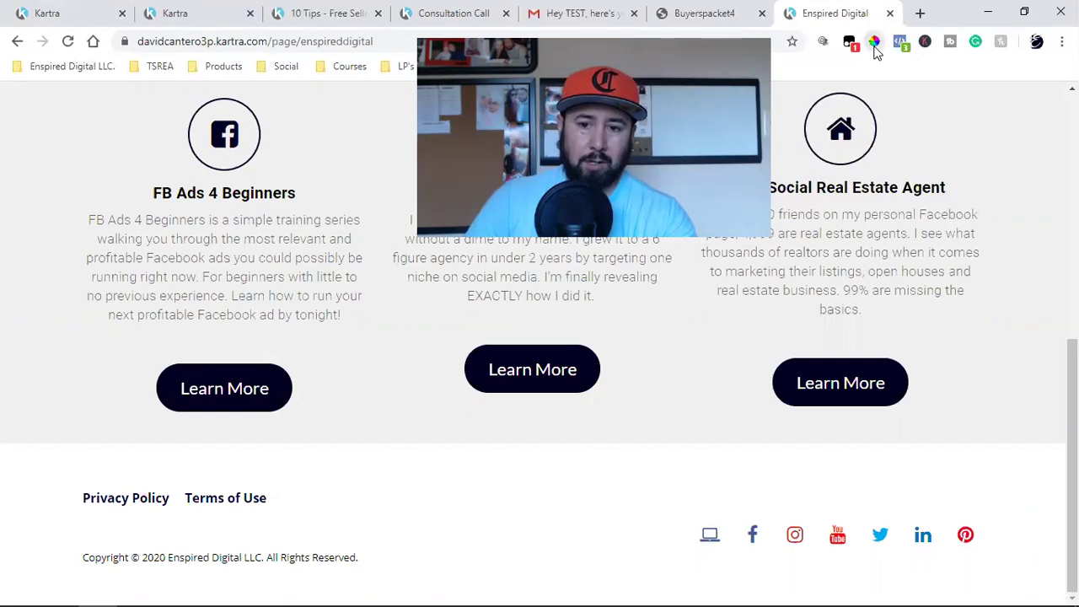
pyautogui.click(875, 43)
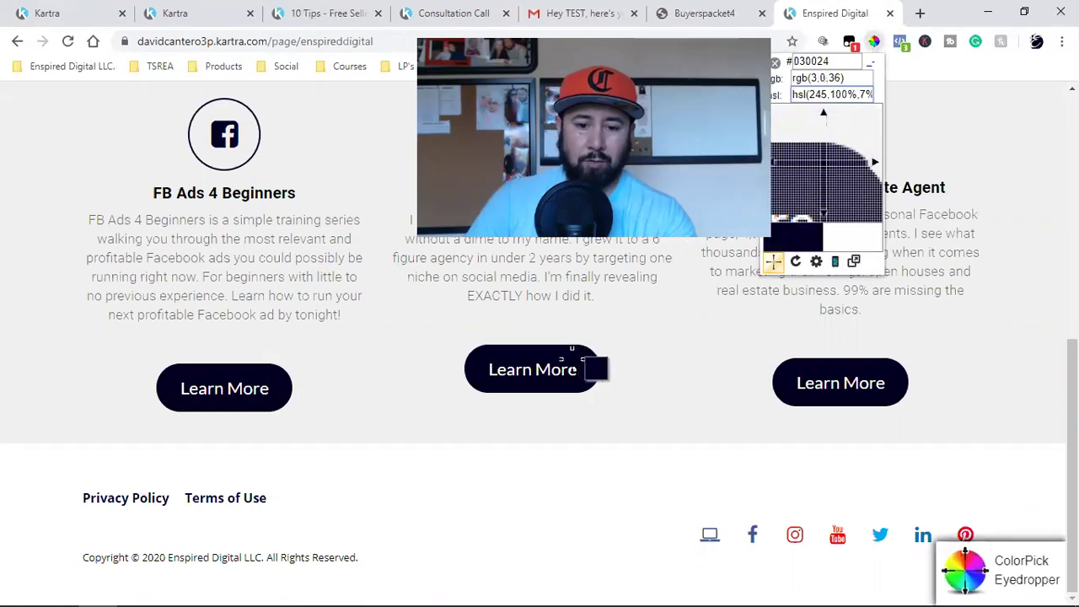
pyautogui.click(572, 345)
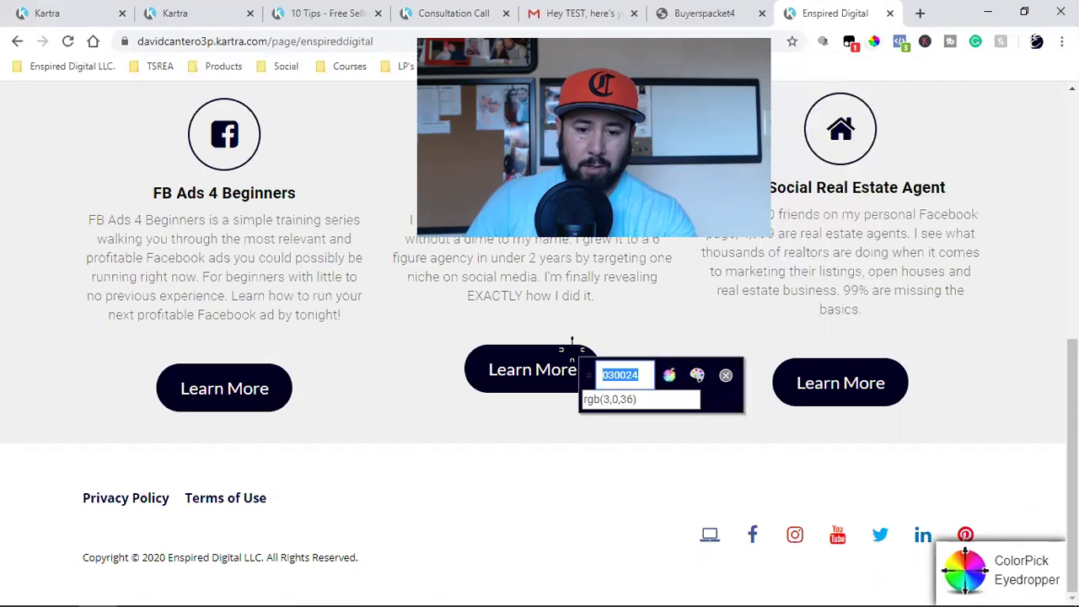
pyautogui.rightClick(612, 381)
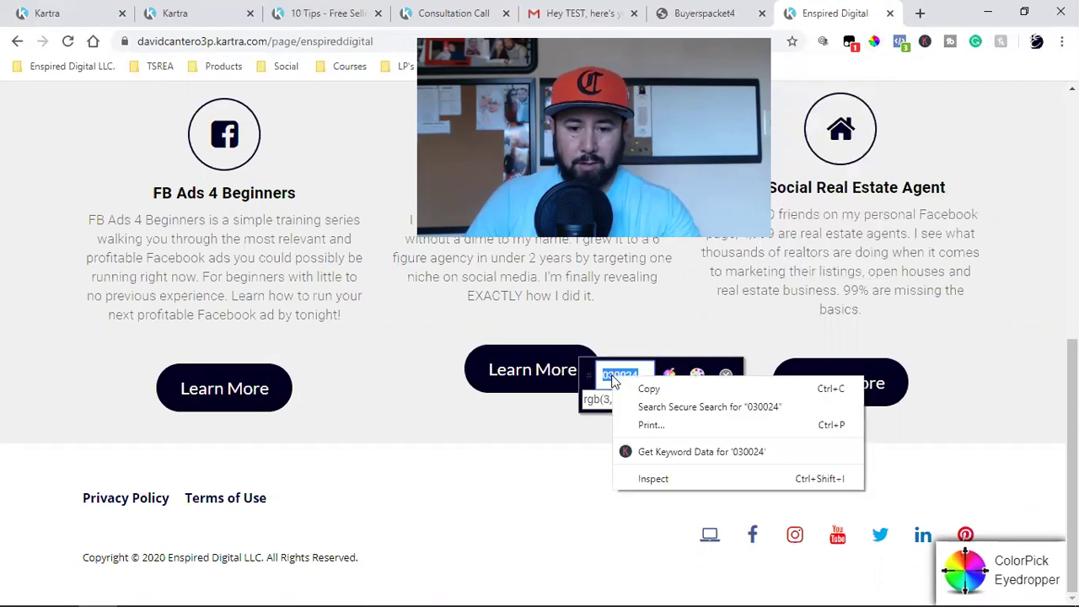
pyautogui.click(625, 388)
pyautogui.click(726, 374)
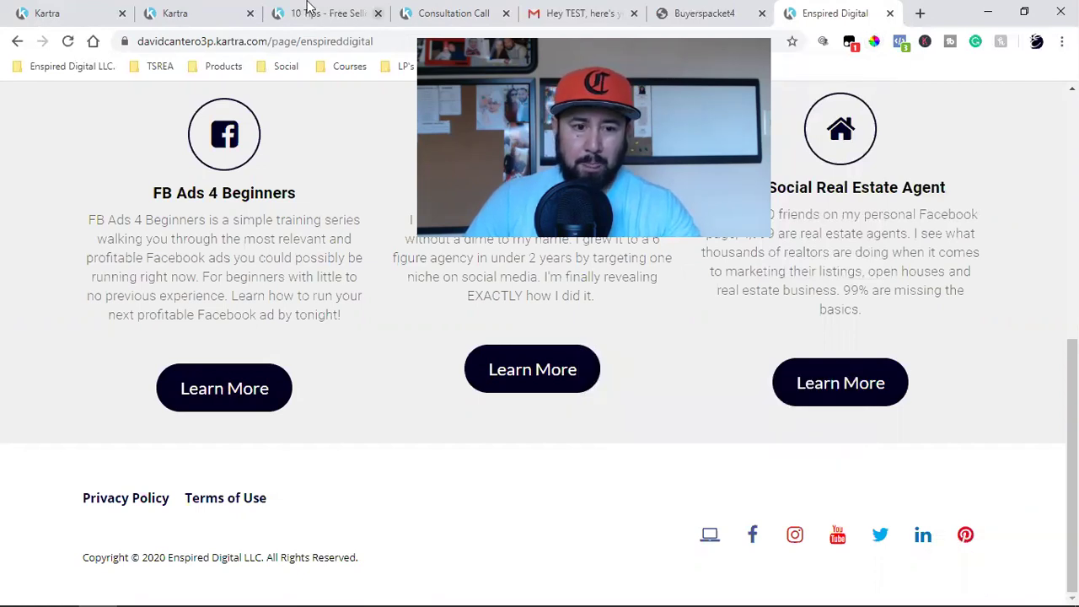
# Step: Set the email button's background colour to dark navy #030024
pyautogui.click(67, 11)
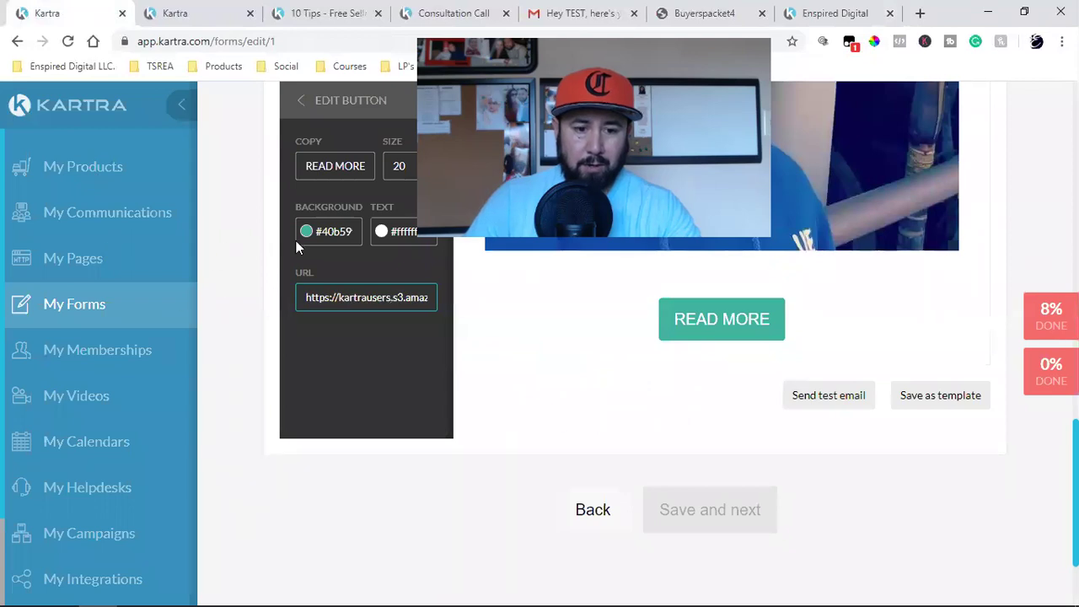
pyautogui.click(328, 232)
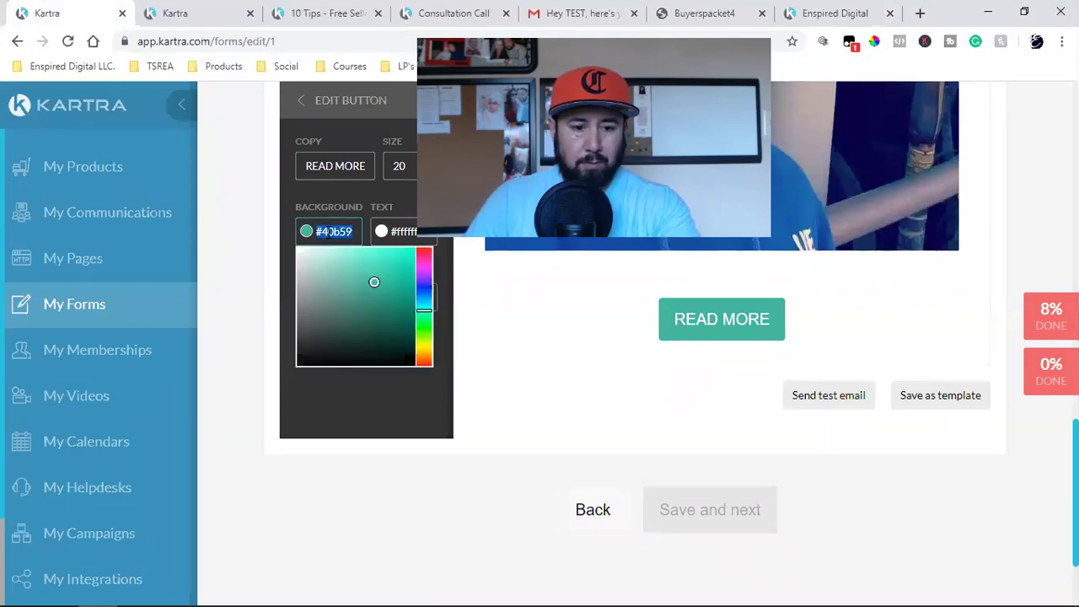
pyautogui.hotkey('ctrl', 'v')
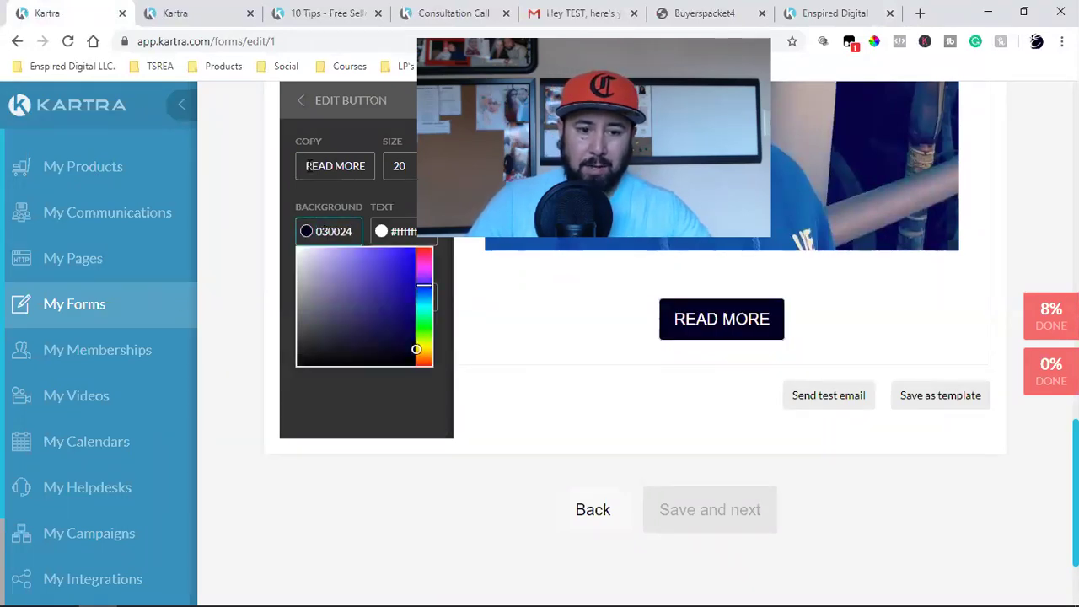
# Step: Change the button label from READ MORE to 'CLICK HERE TO DOWNLOAD NOW'
pyautogui.tripleClick(306, 166)
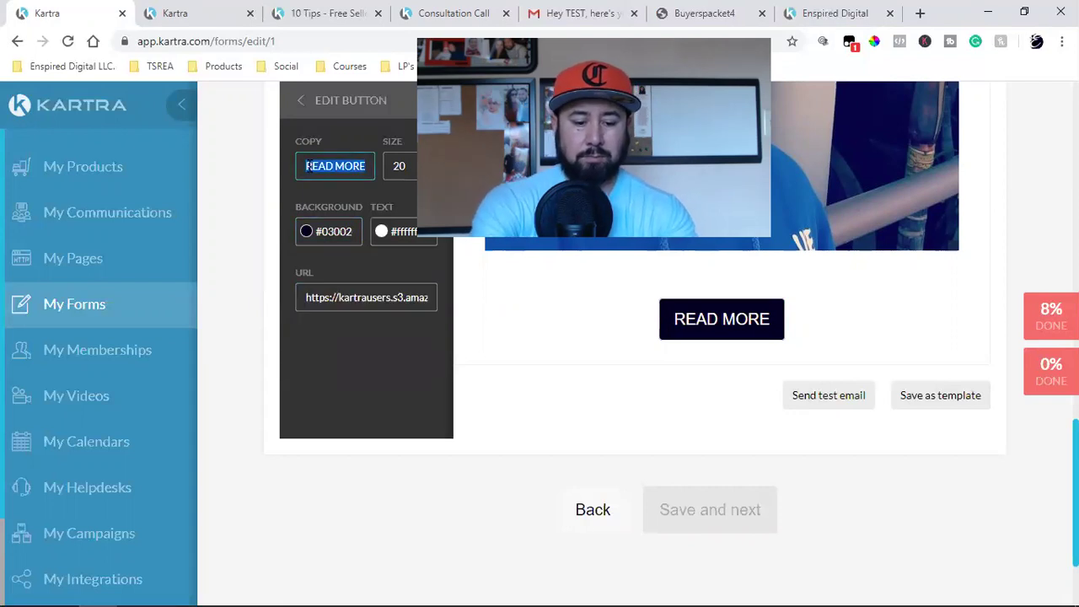
pyautogui.write('CLICK HERE TO')
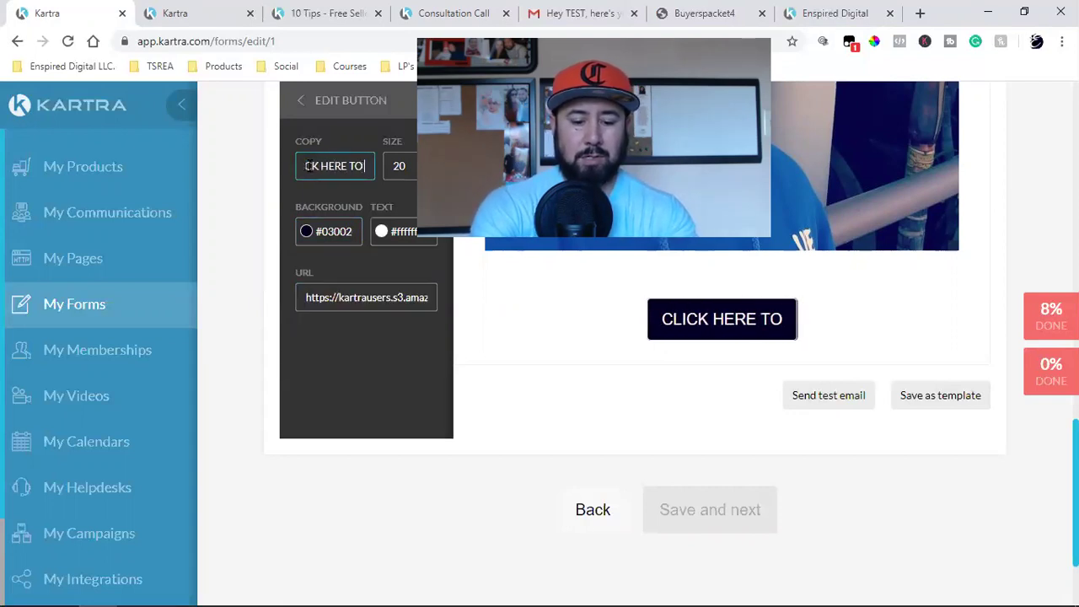
pyautogui.write(' DOWNLAOND')
pyautogui.press('BackSpace')
pyautogui.press('BackSpace')
pyautogui.press('BackSpace')
pyautogui.press('BackSpace')
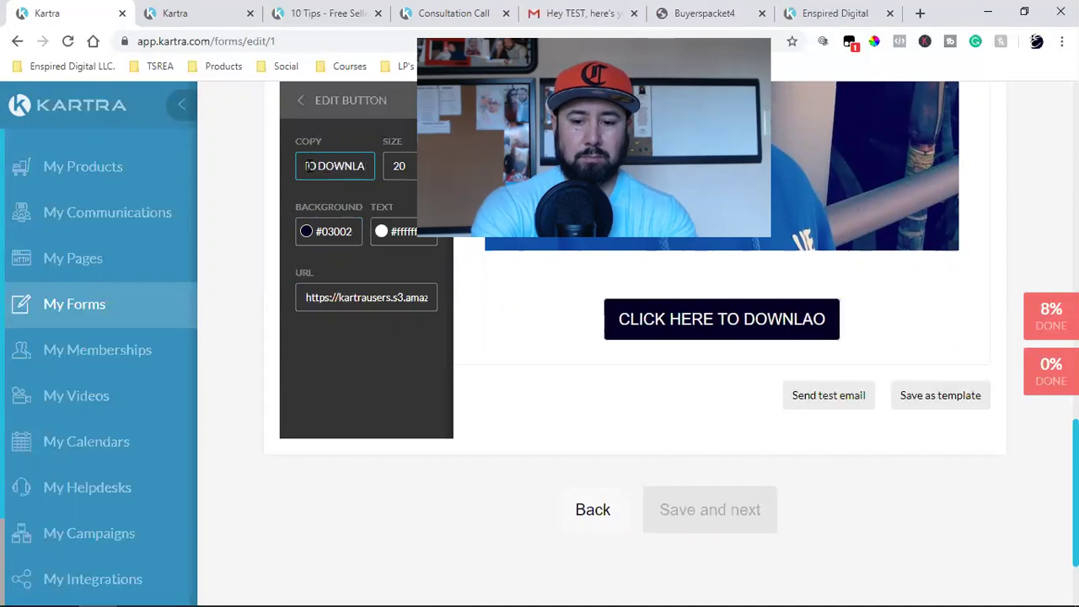
pyautogui.write('OAD NOW')
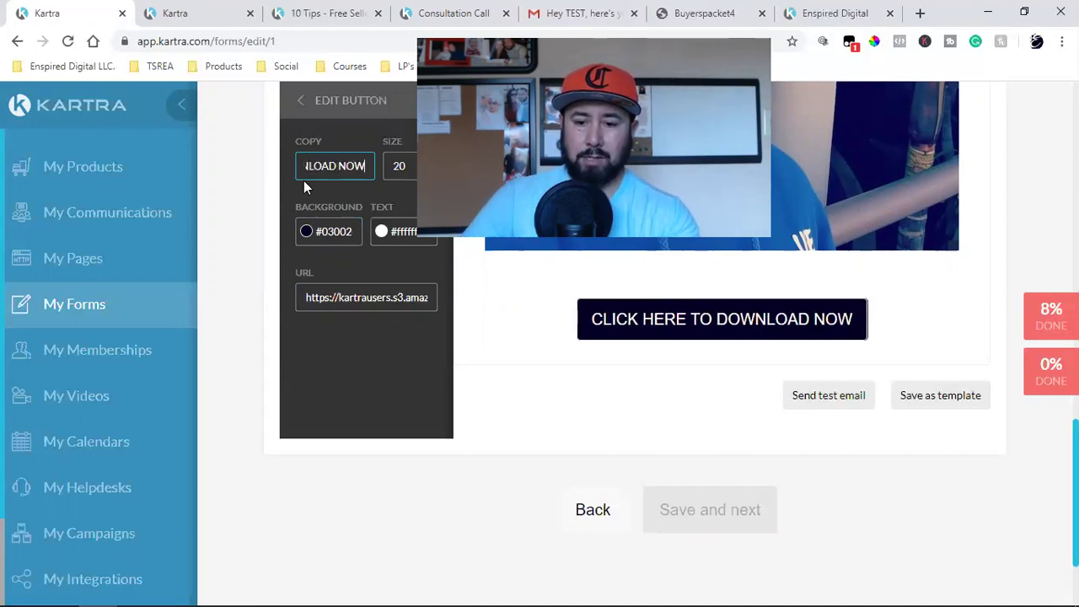
# Step: Send a test of the welcome email to the recipient's e-mail address
pyautogui.click(837, 405)
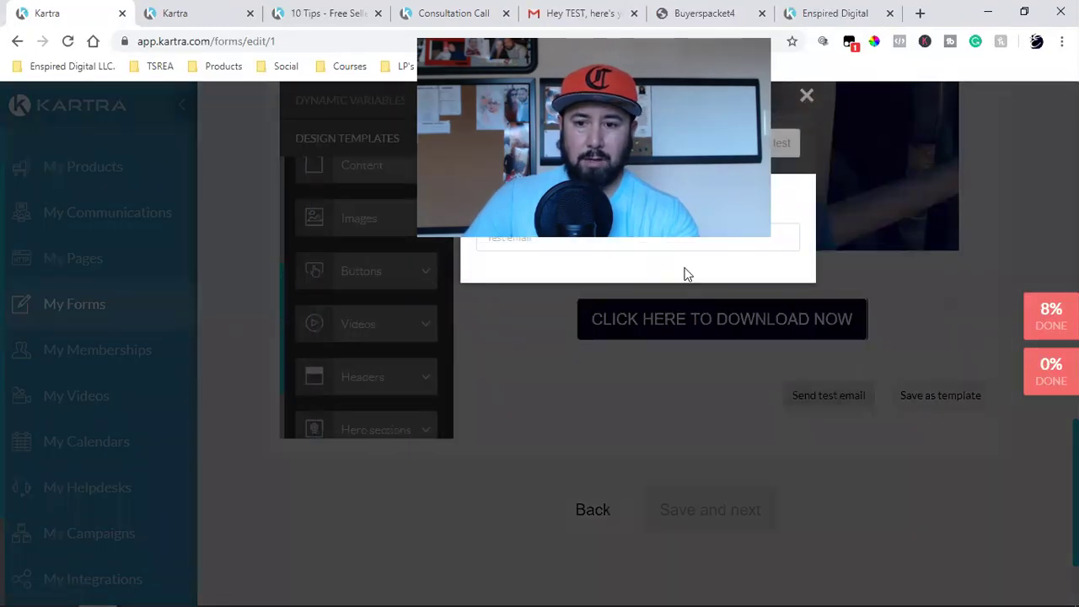
pyautogui.click(534, 239)
pyautogui.write('CA')
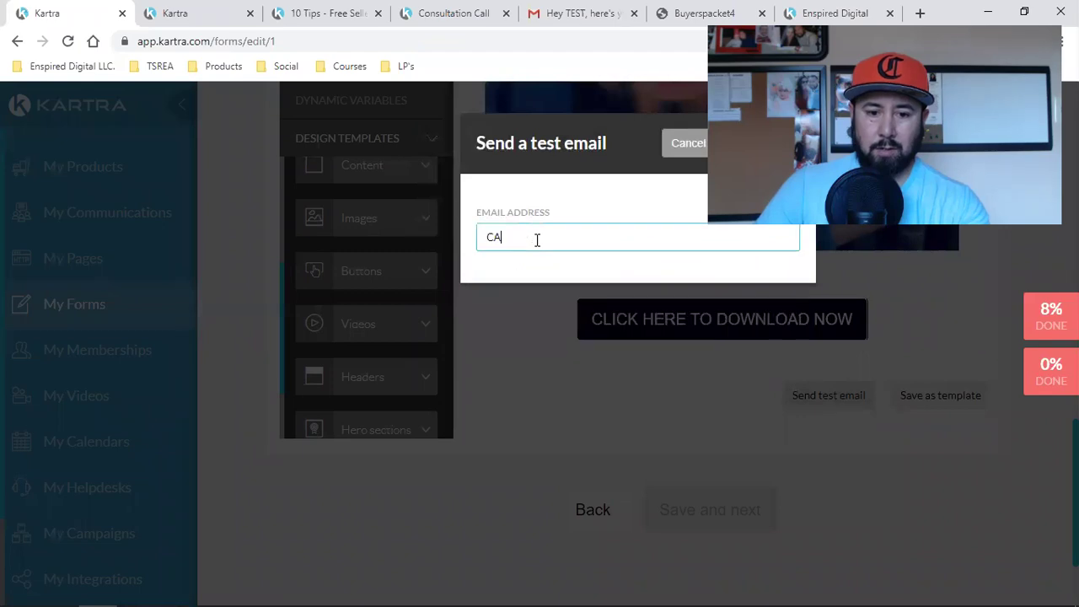
pyautogui.press('BackSpace')
pyautogui.press('BackSpace')
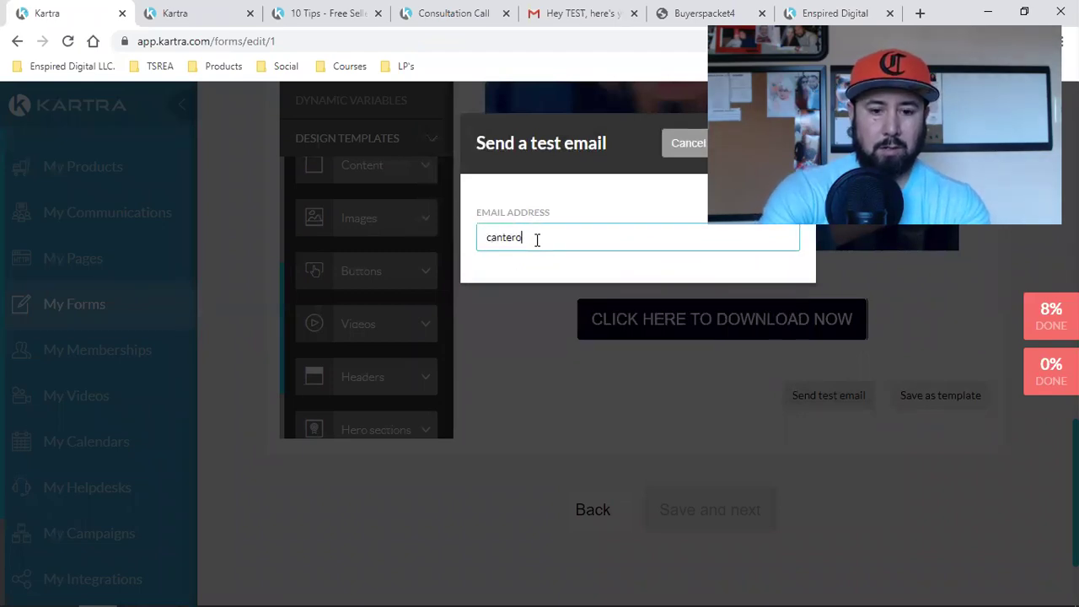
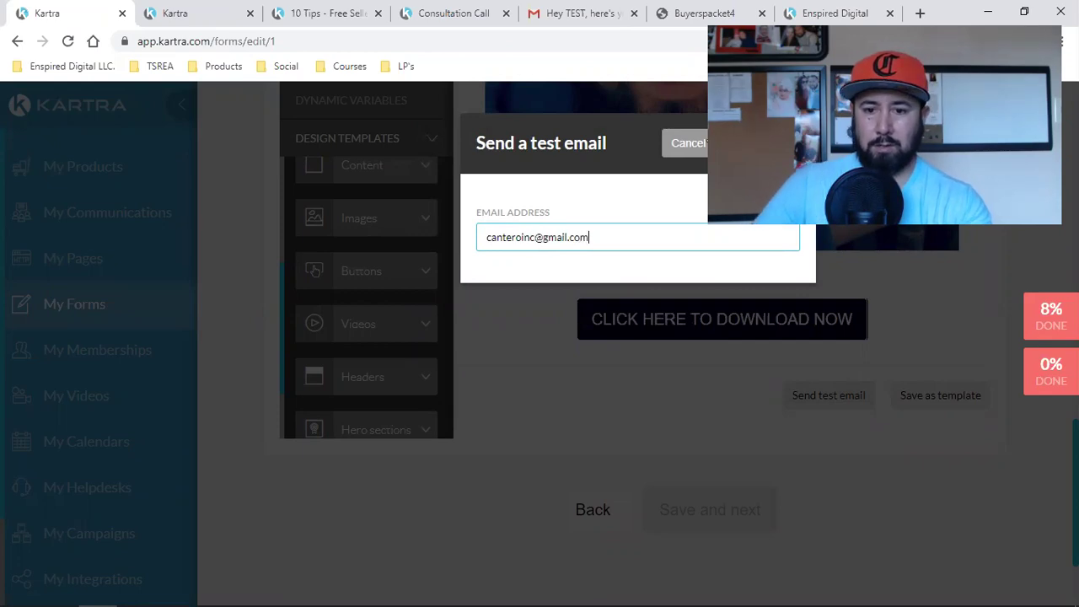
pyautogui.click(556, 12)
pyautogui.click(87, 217)
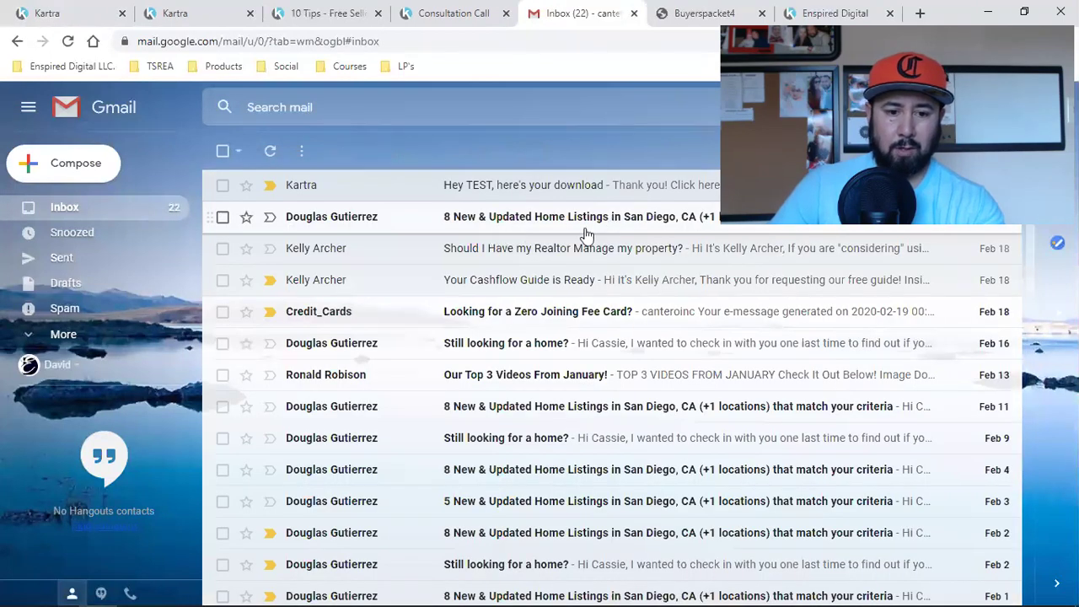
# Step: Open the new Kartra test email in Gmail and follow its CLICK HERE TO DOWNLOAD NOW button
pyautogui.click(85, 209)
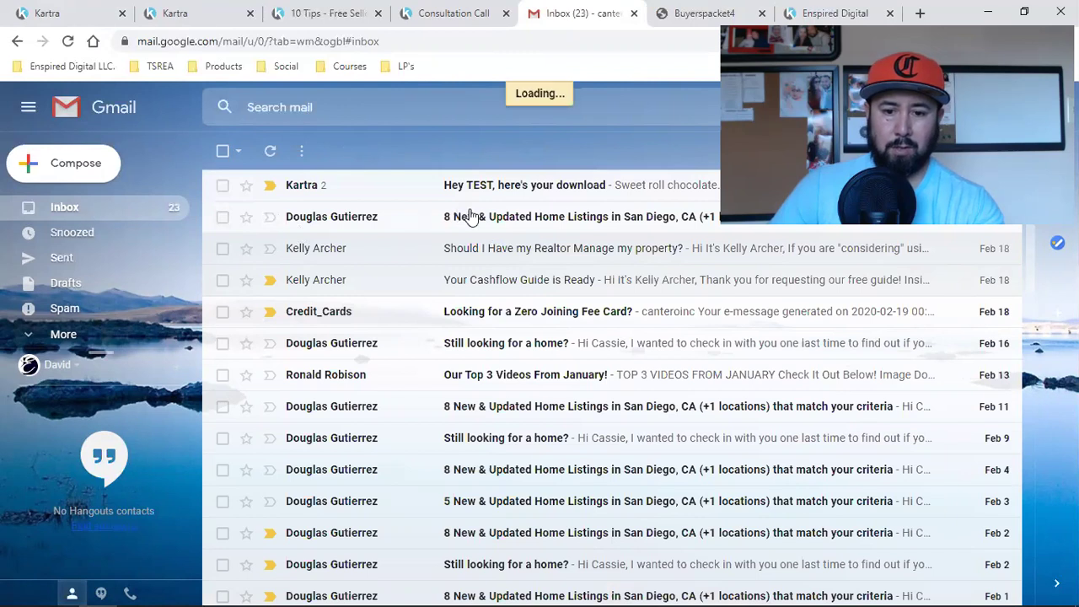
pyautogui.click(643, 198)
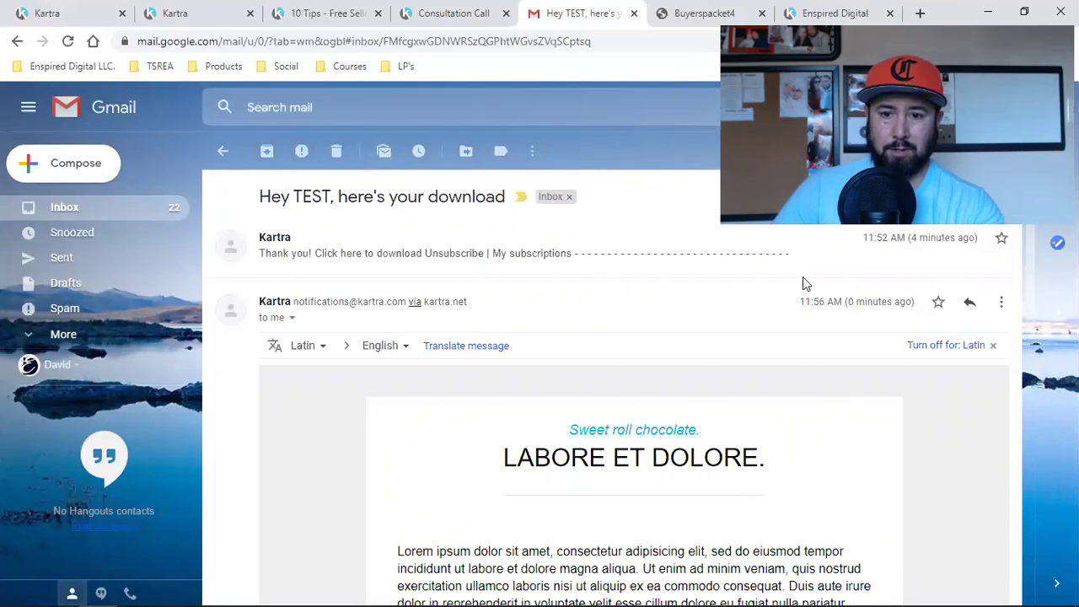
pyautogui.scroll(-2, 890, 347)
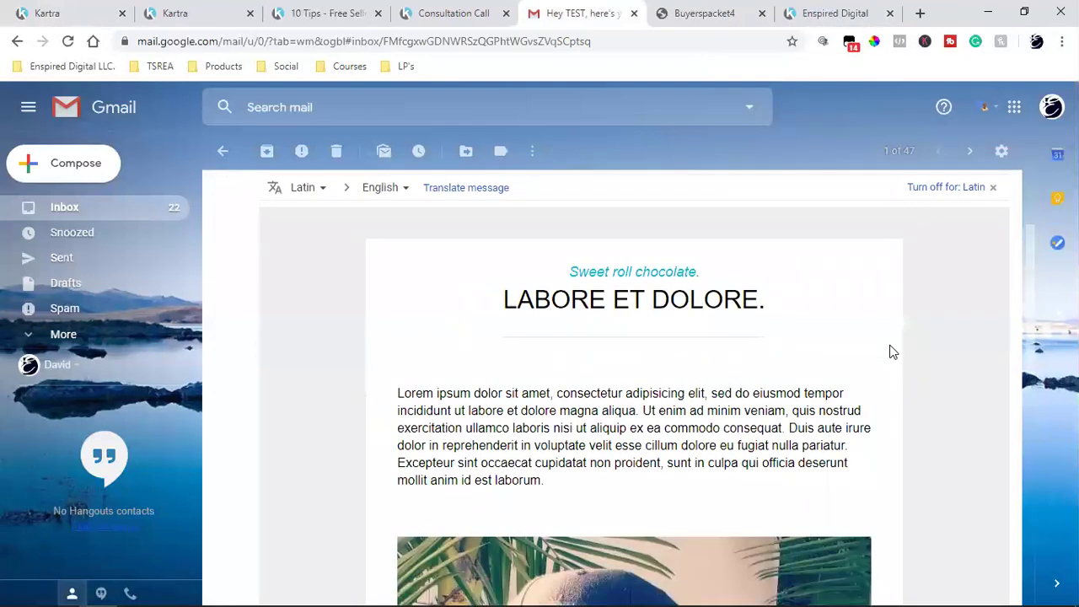
pyautogui.scroll(-5, 893, 351)
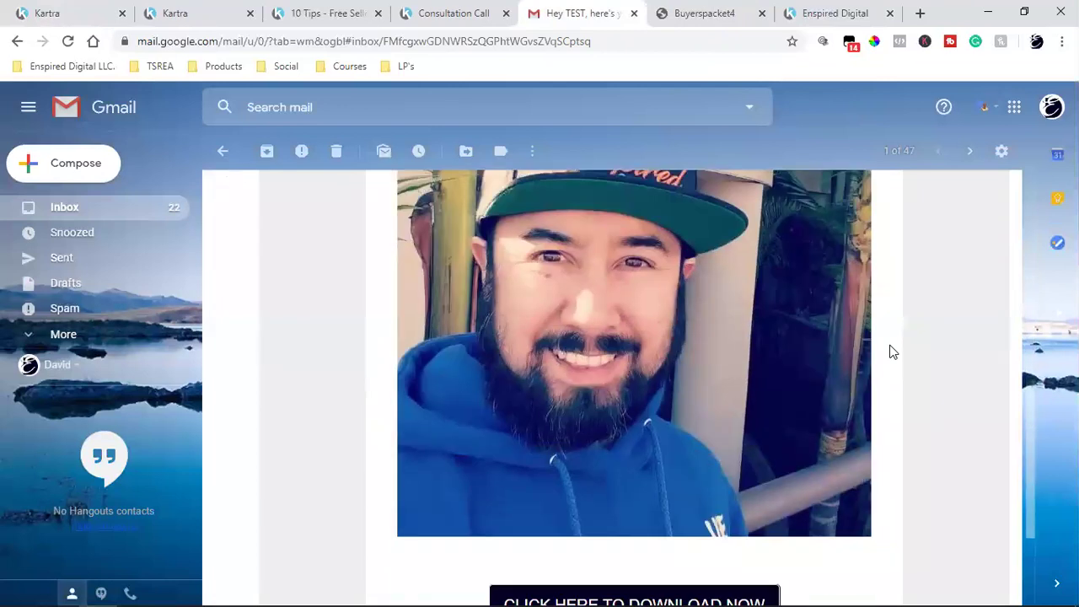
pyautogui.scroll(2, 696, 320)
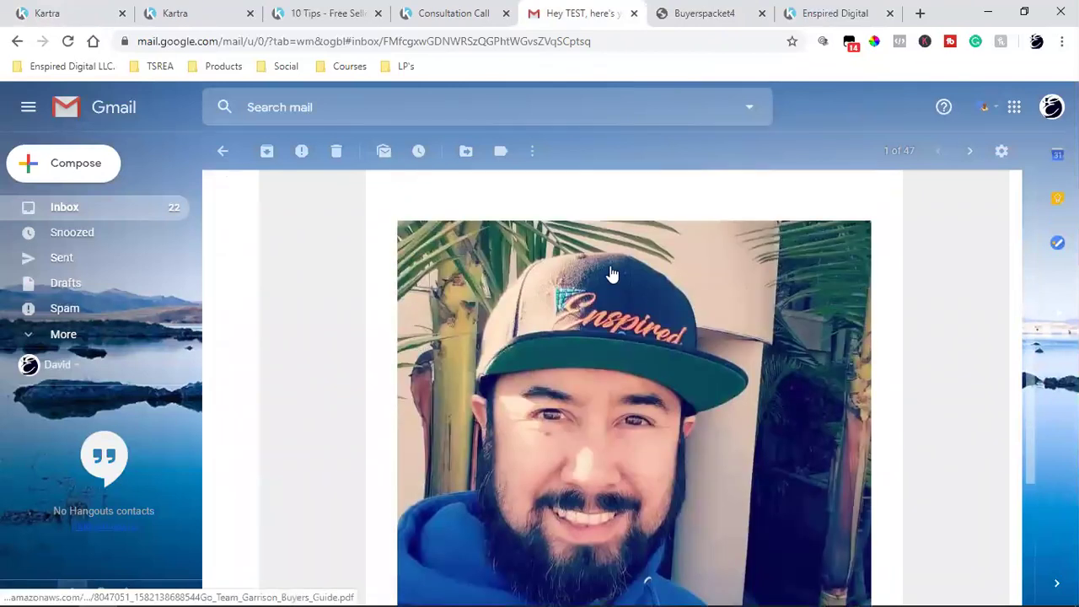
pyautogui.scroll(-4, 793, 307)
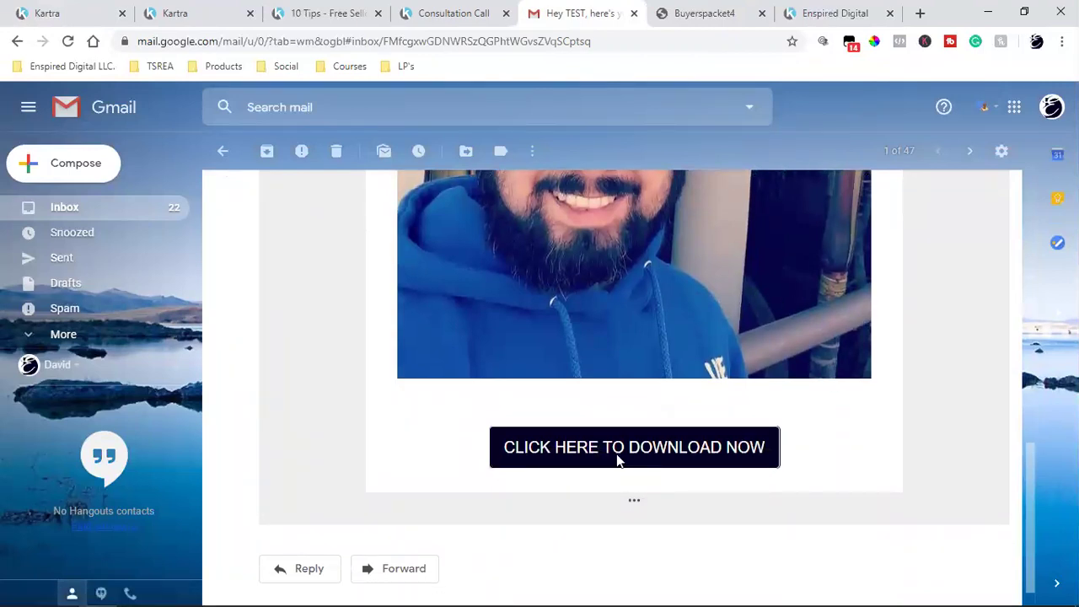
pyautogui.click(618, 461)
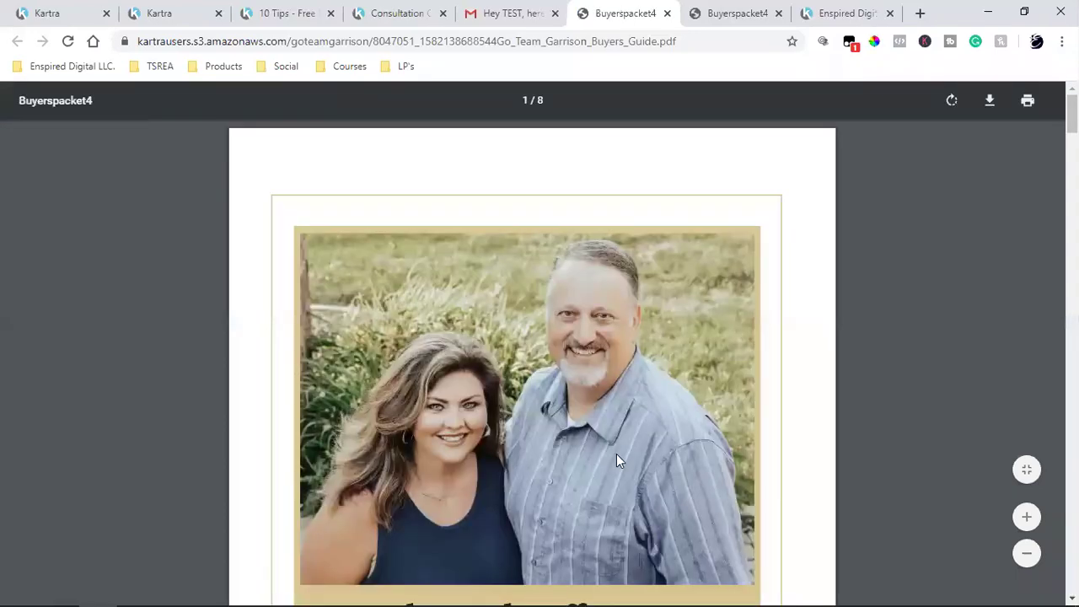
# Step: Scroll through the buyers guide PDF to verify it, then return to Kartra's file-link tab
pyautogui.scroll(-5, 616, 460)
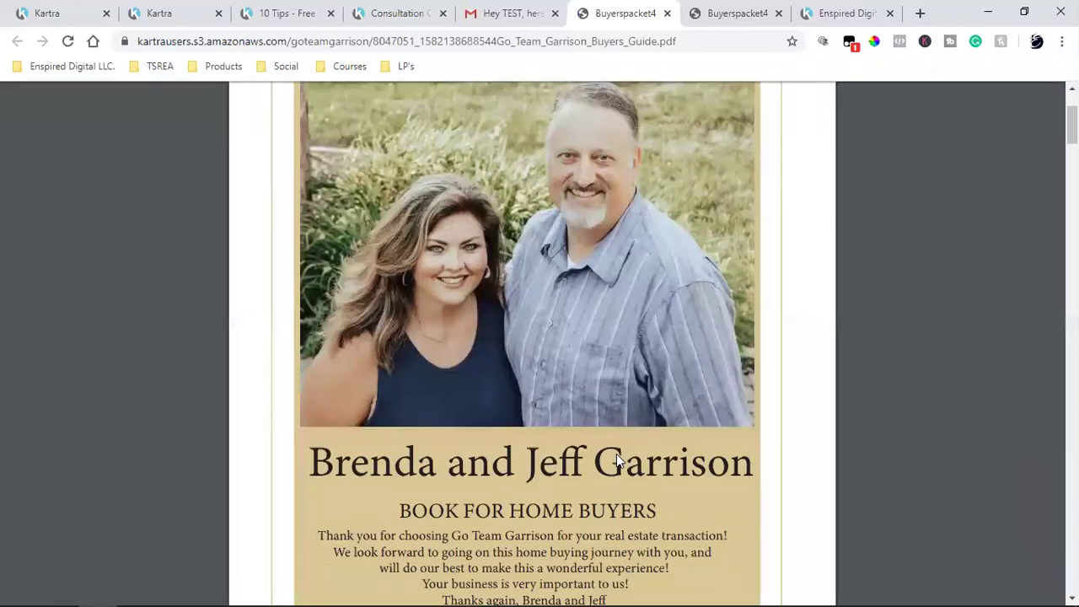
pyautogui.scroll(-1, 617, 461)
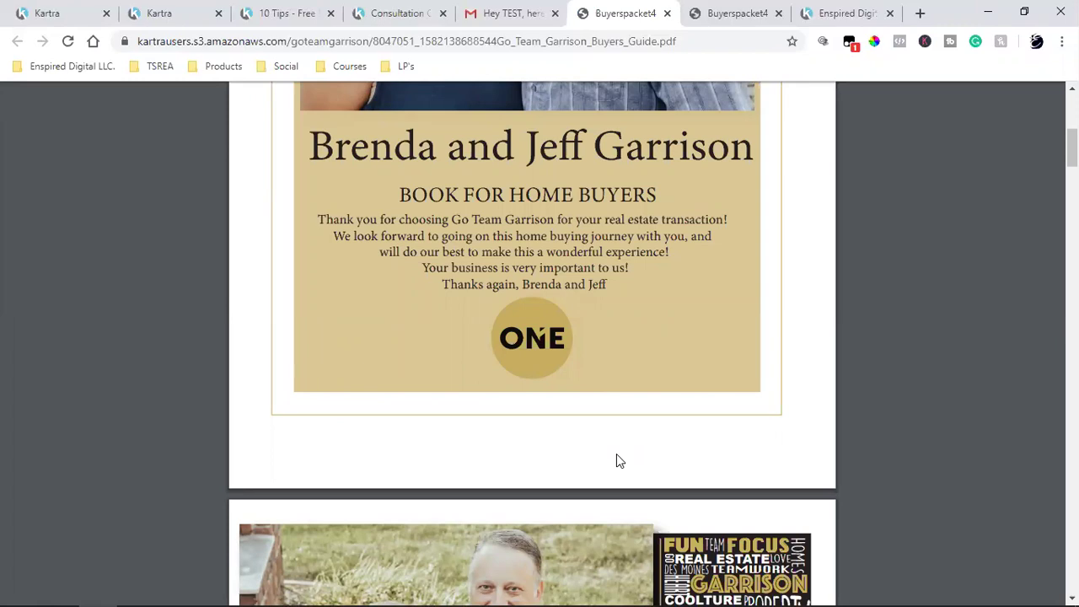
pyautogui.scroll(-7, 616, 460)
pyautogui.scroll(2, 616, 460)
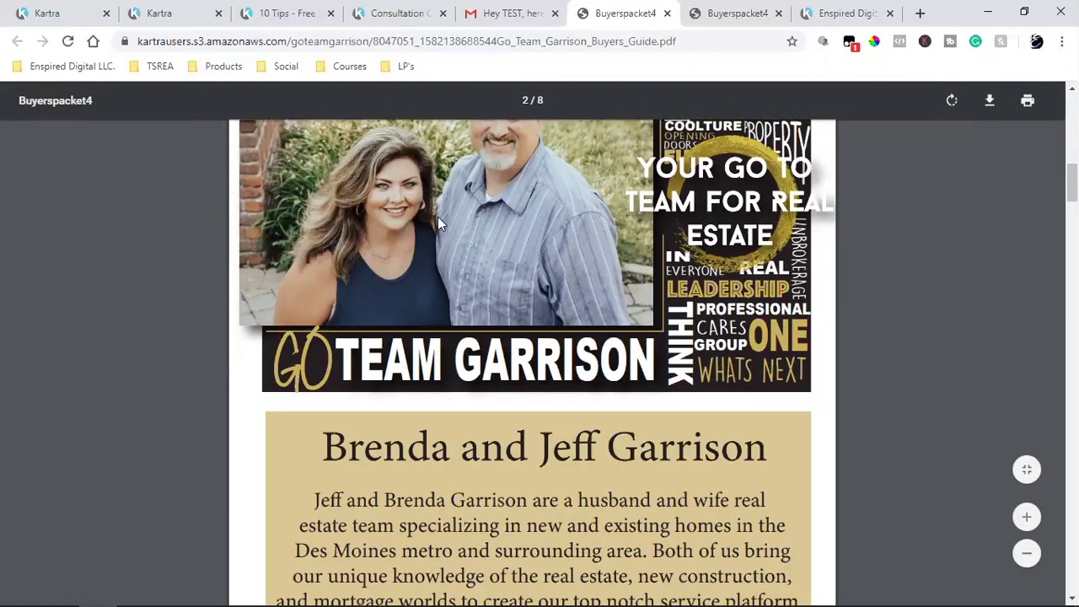
pyautogui.click(172, 13)
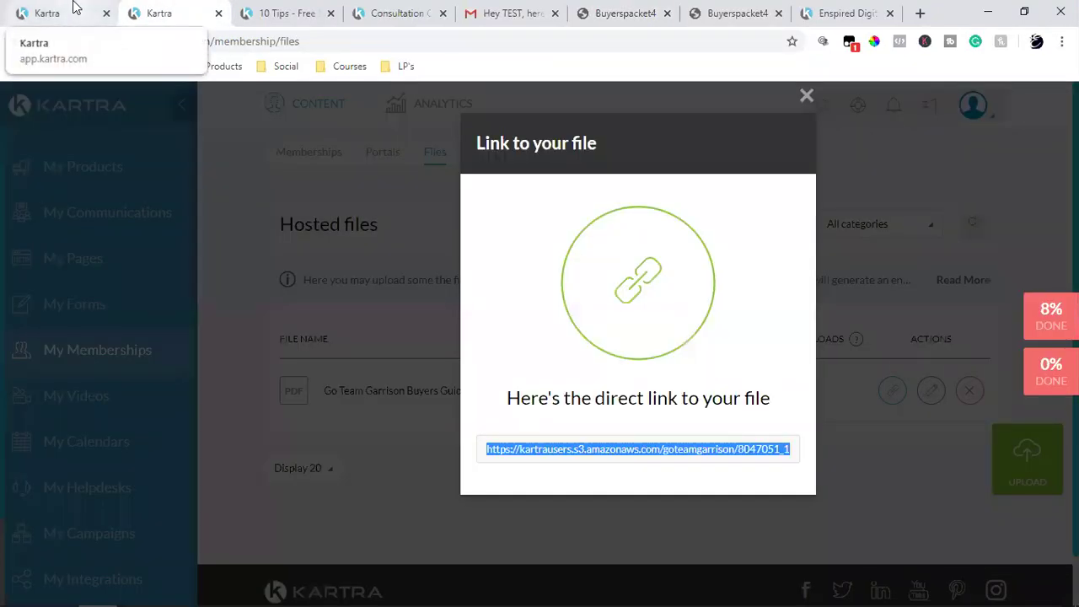
# Step: Dismiss the test-email confirmation and save the welcome message step
pyautogui.click(74, 8)
pyautogui.click(804, 100)
pyautogui.scroll(2, 806, 366)
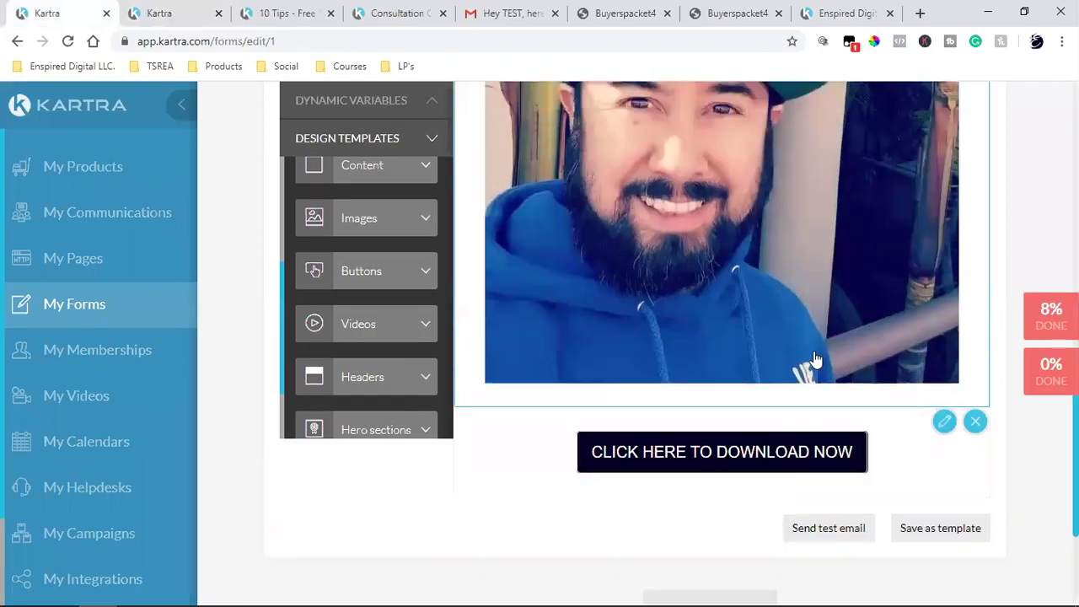
pyautogui.scroll(7, 815, 360)
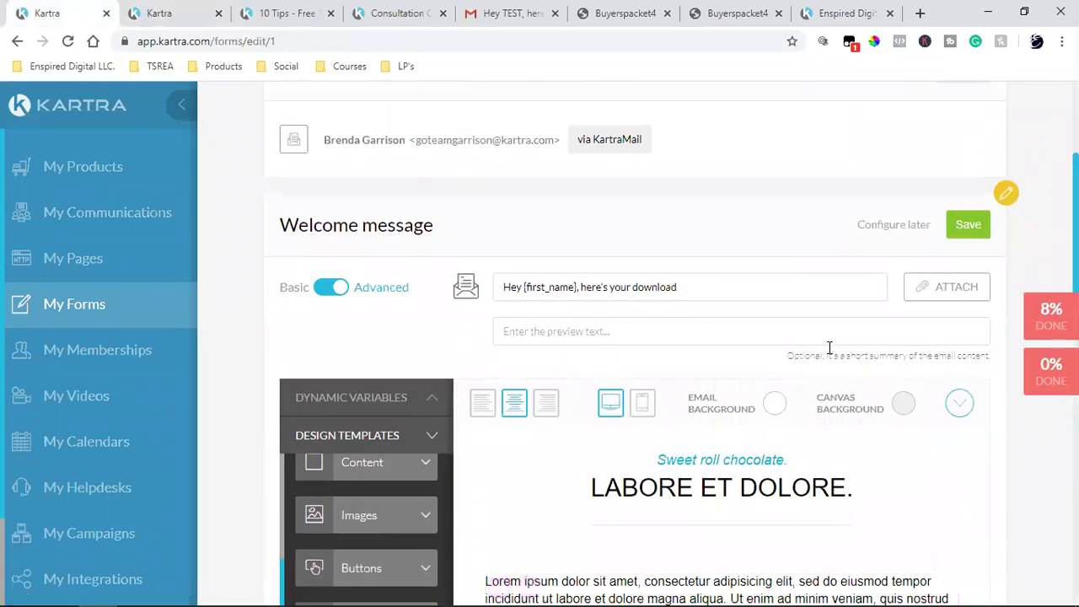
pyautogui.click(966, 224)
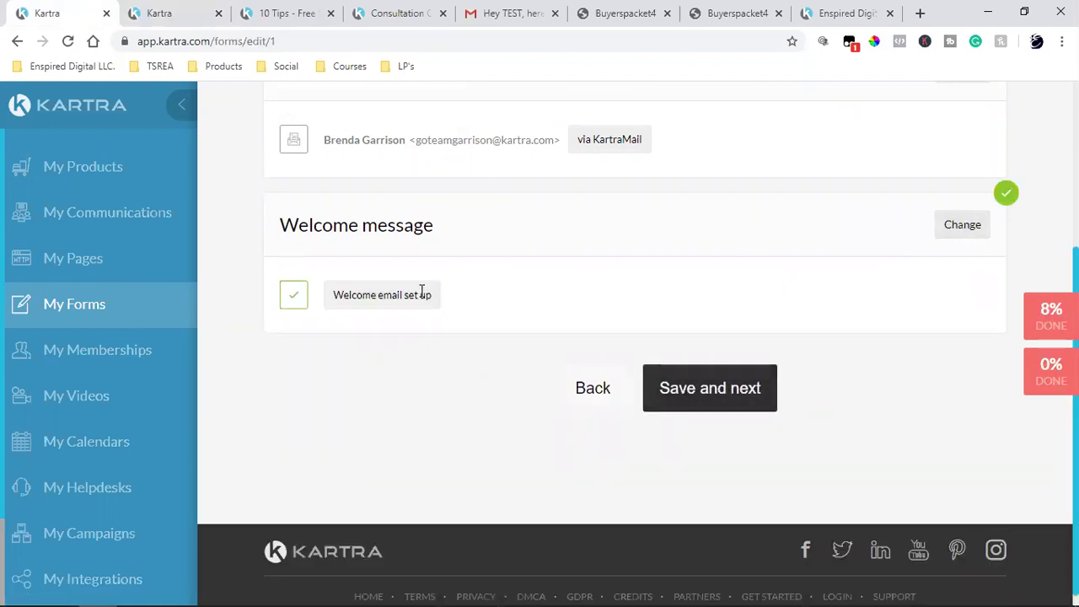
# Step: Close the Consultation Call and Enspired Digital tabs and dismiss the buyers guide link popup
pyautogui.click(187, 8)
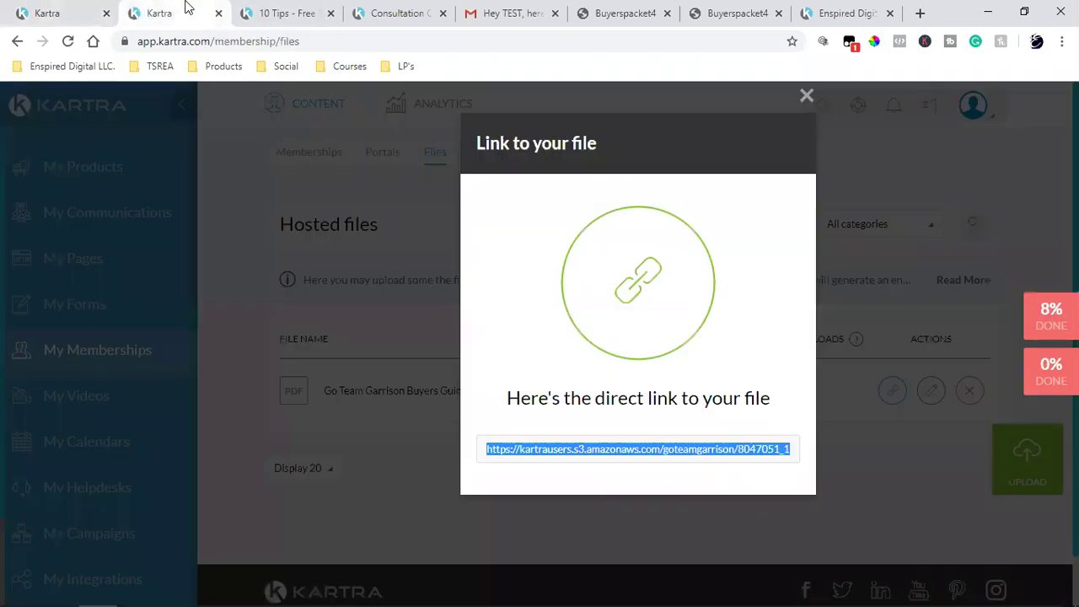
pyautogui.click(419, 10)
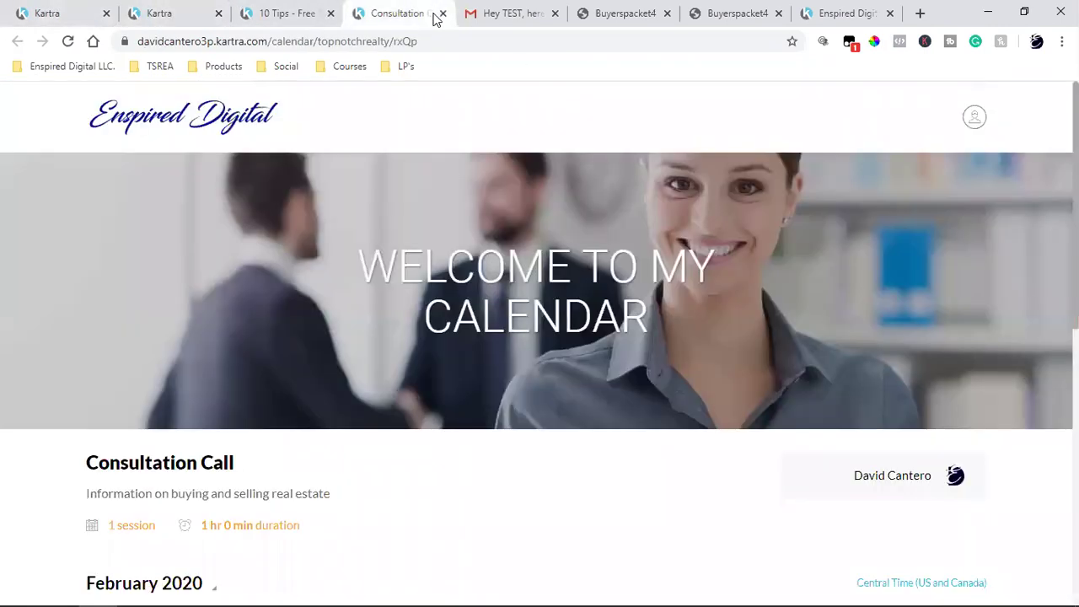
pyautogui.click(443, 14)
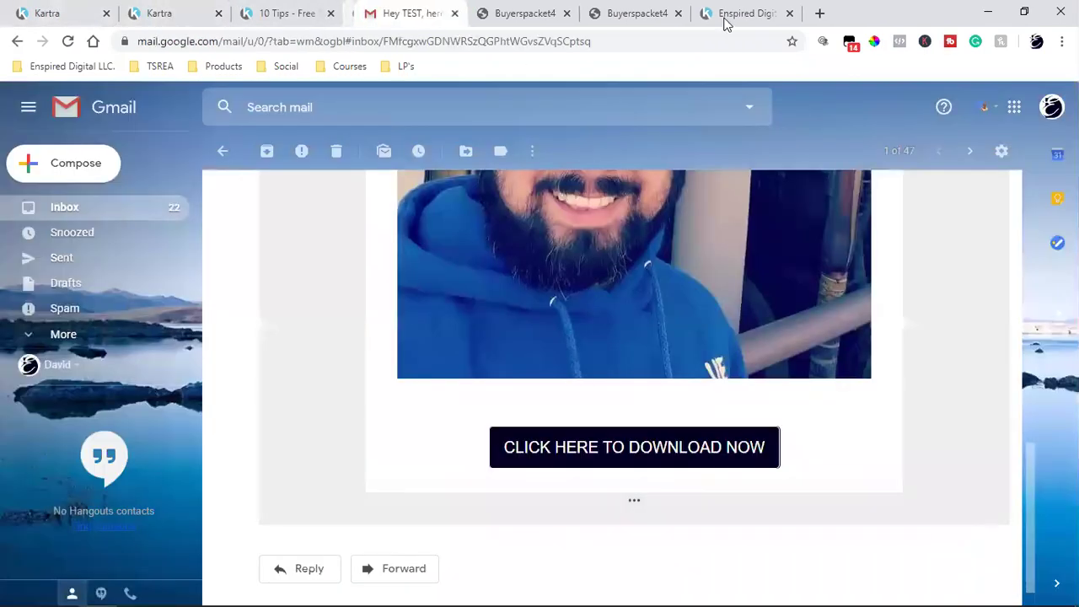
pyautogui.click(780, 19)
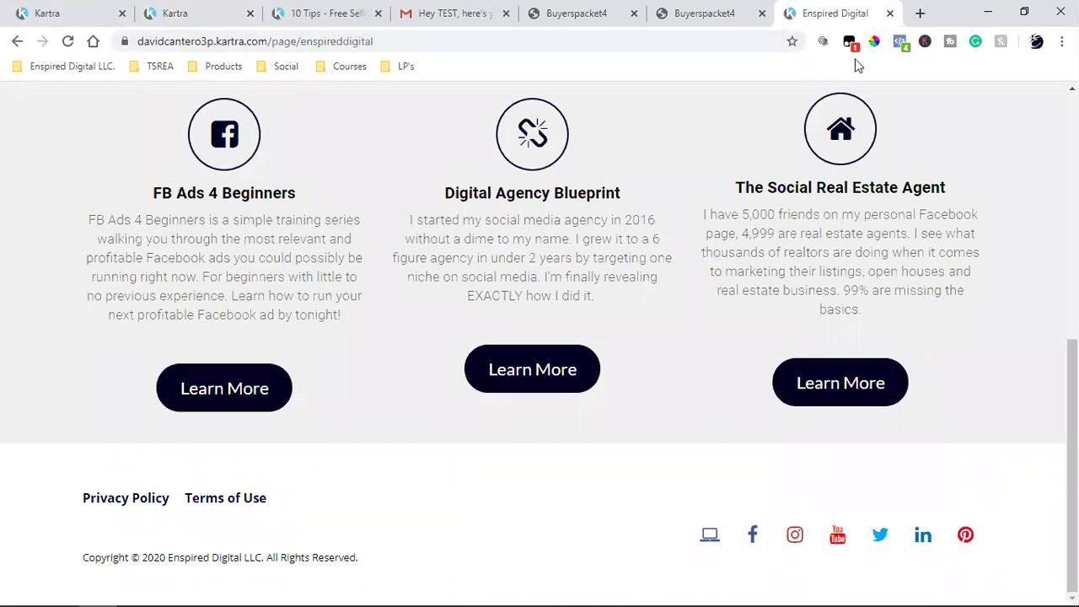
pyautogui.click(889, 13)
pyautogui.click(366, 12)
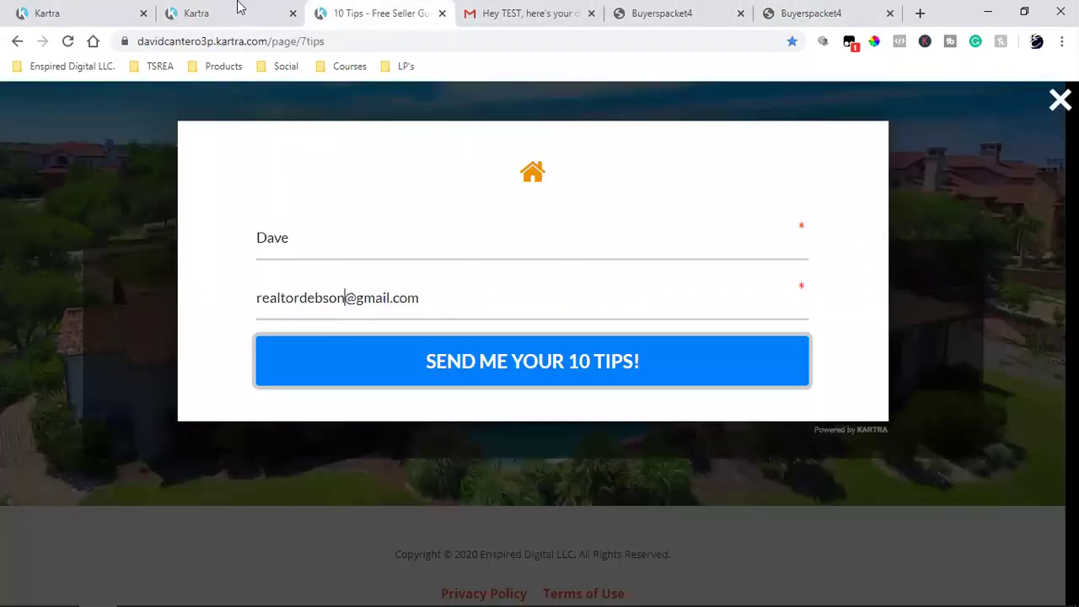
pyautogui.click(239, 9)
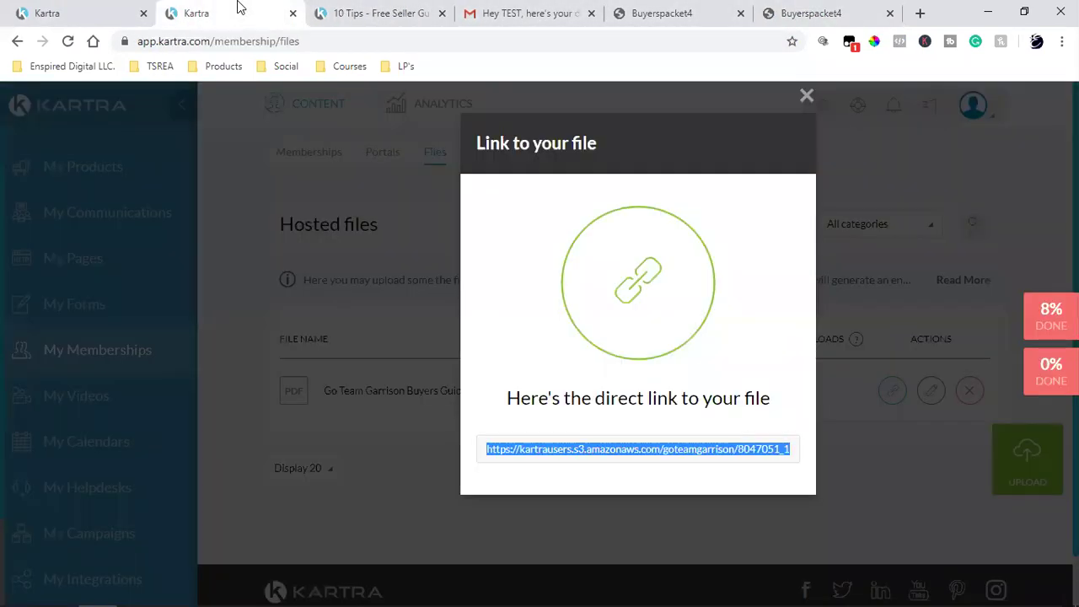
pyautogui.click(807, 95)
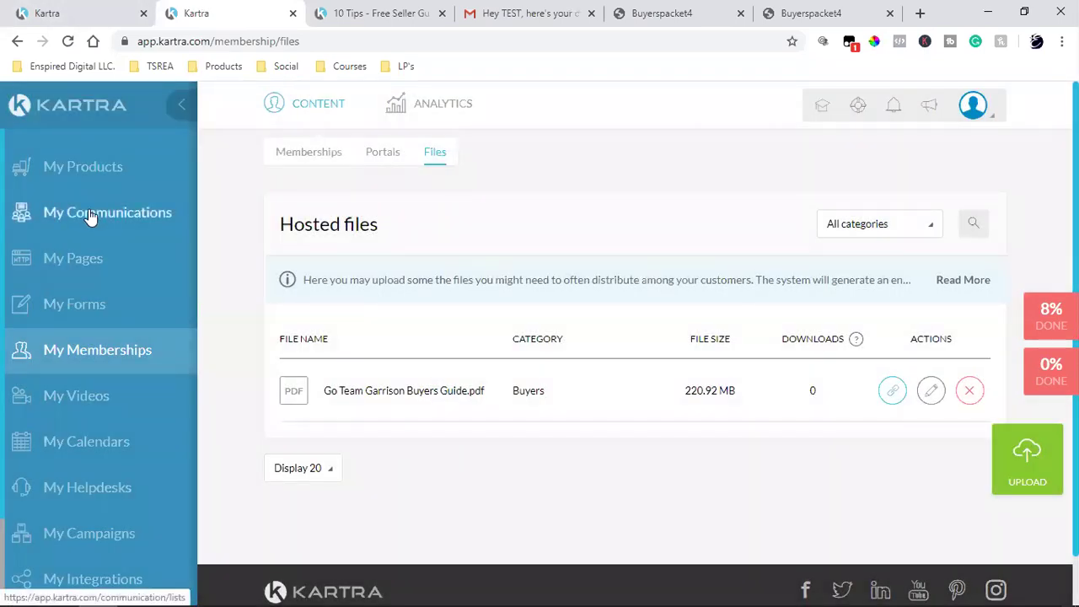
# Step: Open the Buyers Buyer Leads - No Listings sequence from My Communications > Sequences
pyautogui.click(91, 216)
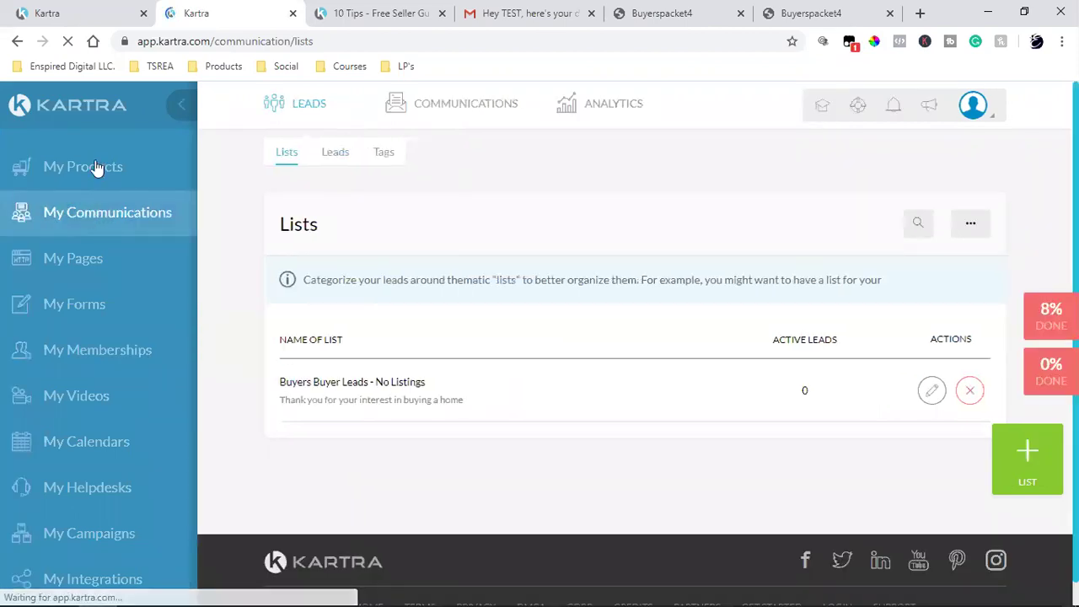
pyautogui.moveTo(465, 103)
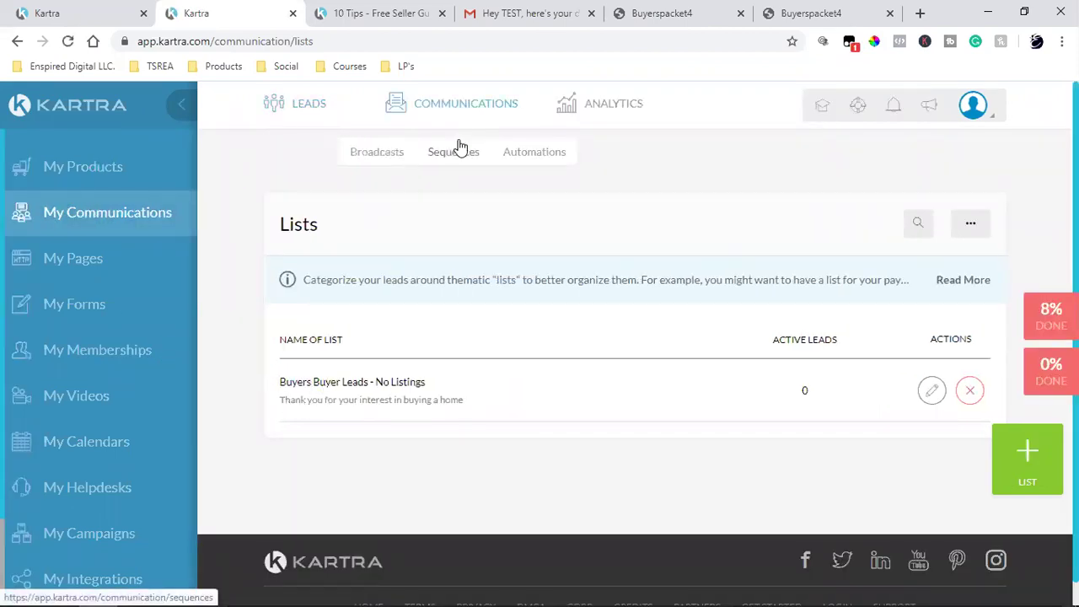
pyautogui.click(453, 153)
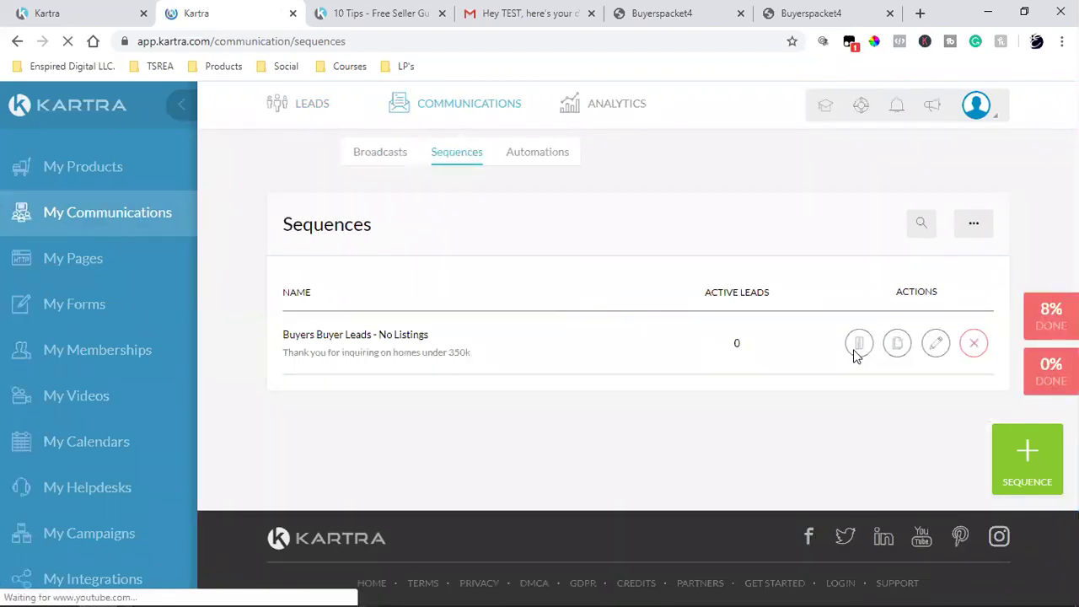
pyautogui.click(936, 344)
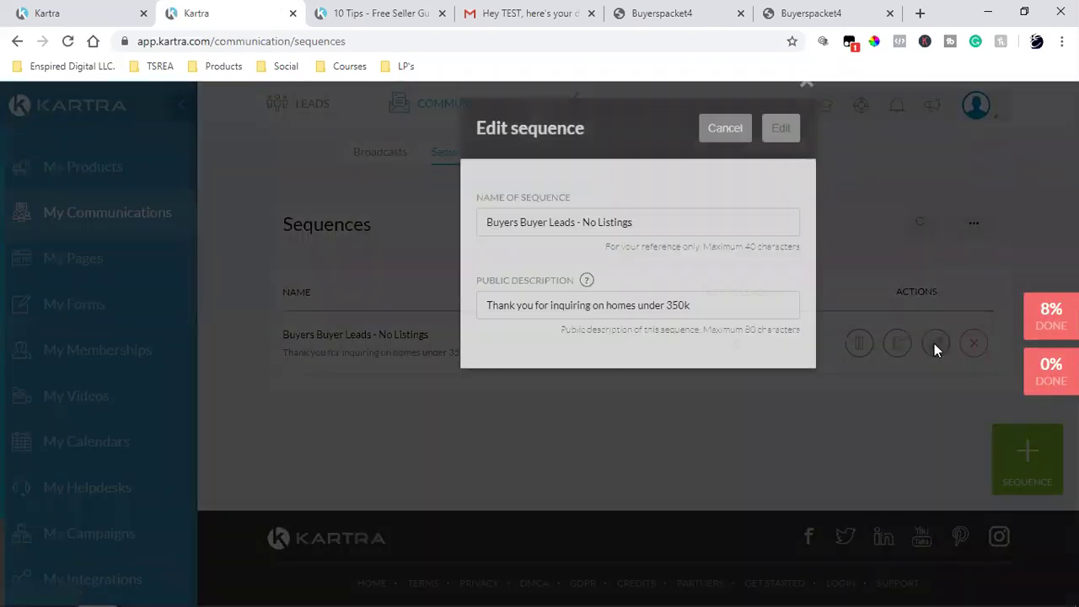
pyautogui.click(777, 144)
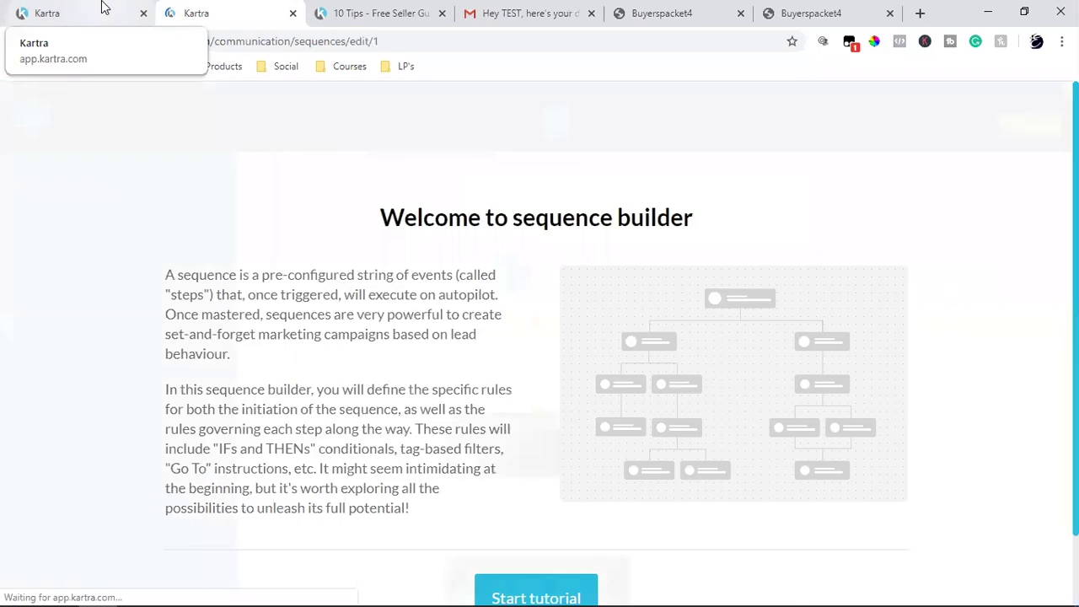
pyautogui.scroll(-1, 910, 364)
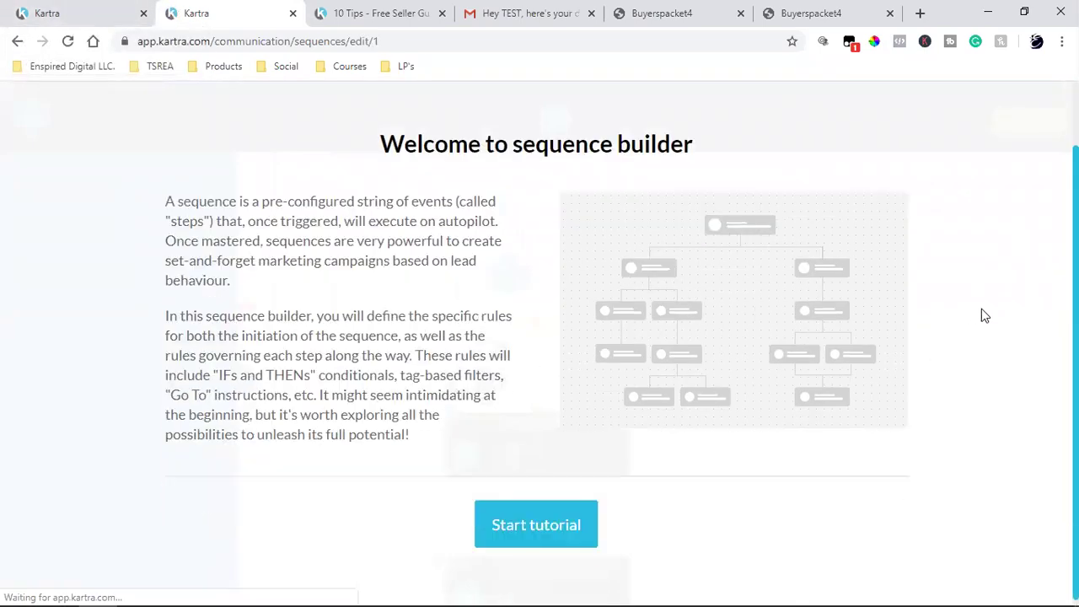
# Step: Step through the sequence builder tutorial to its Tutorial complete screen
pyautogui.click(508, 520)
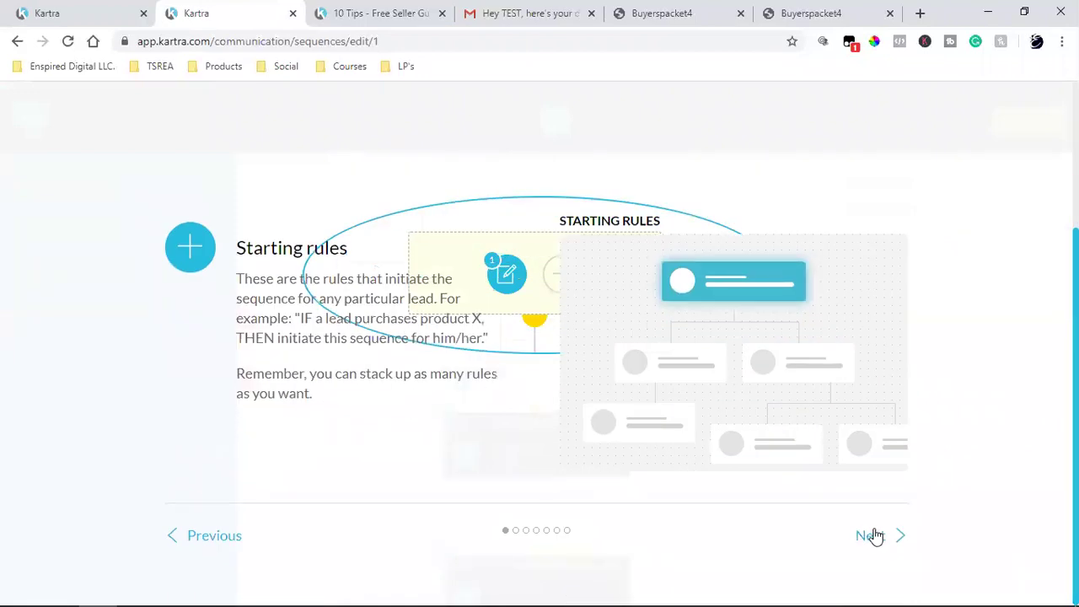
pyautogui.click(875, 534)
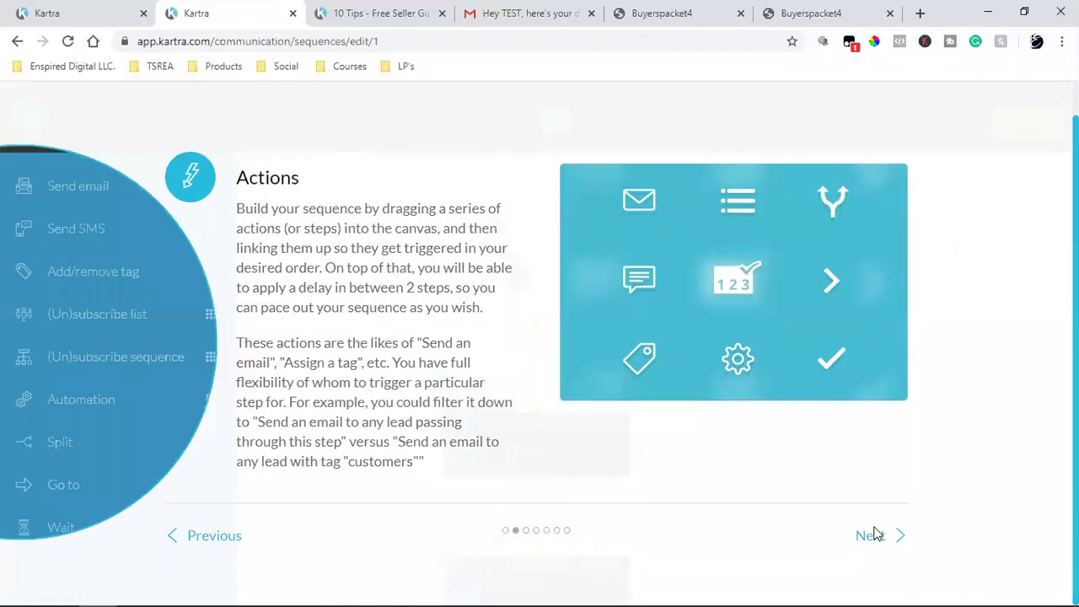
pyautogui.click(871, 540)
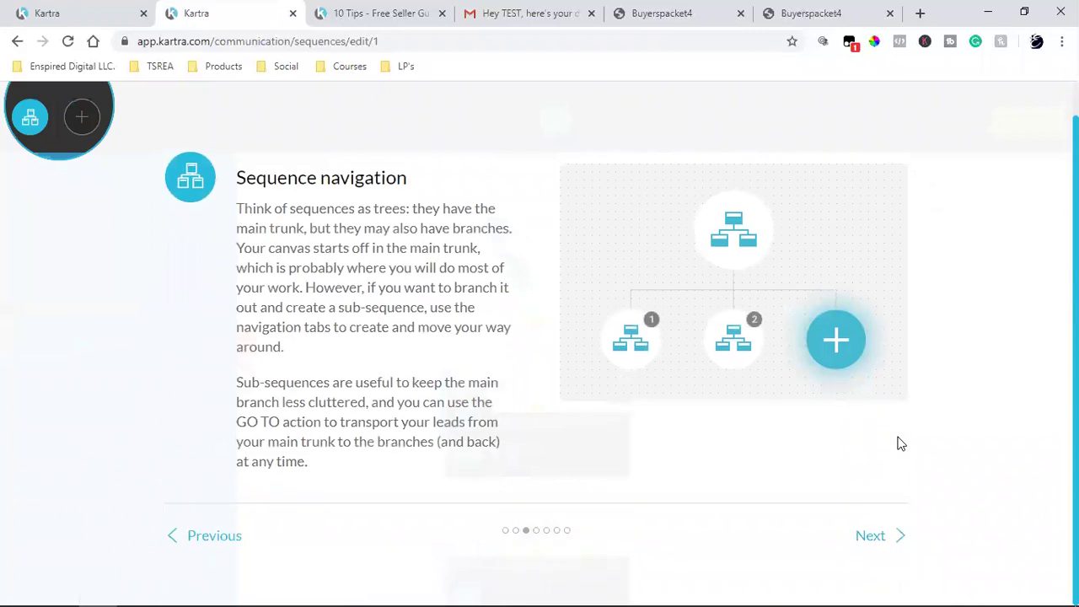
pyautogui.click(894, 536)
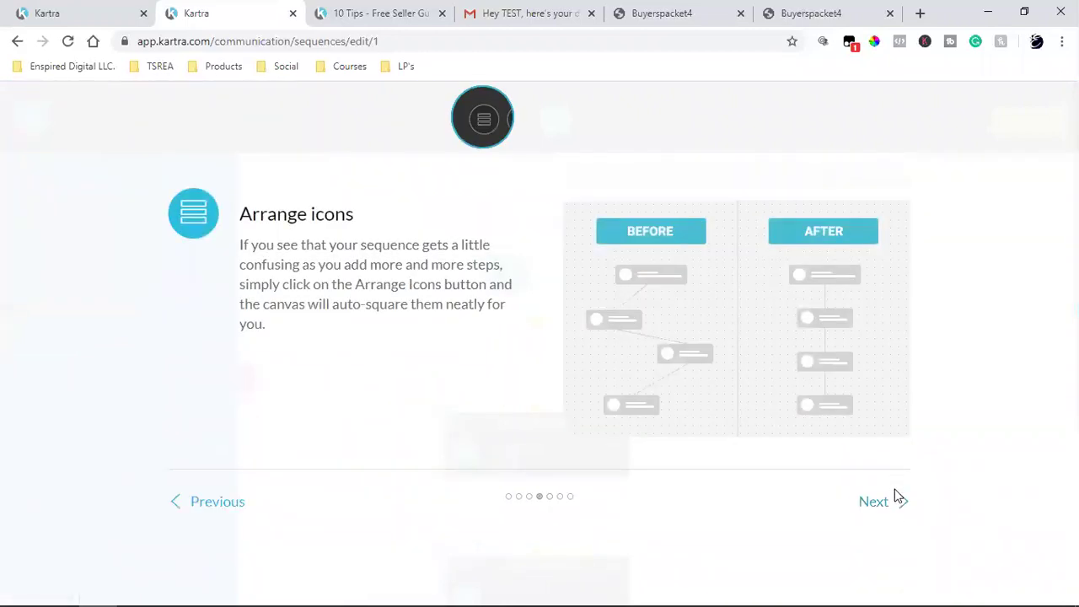
pyautogui.click(876, 505)
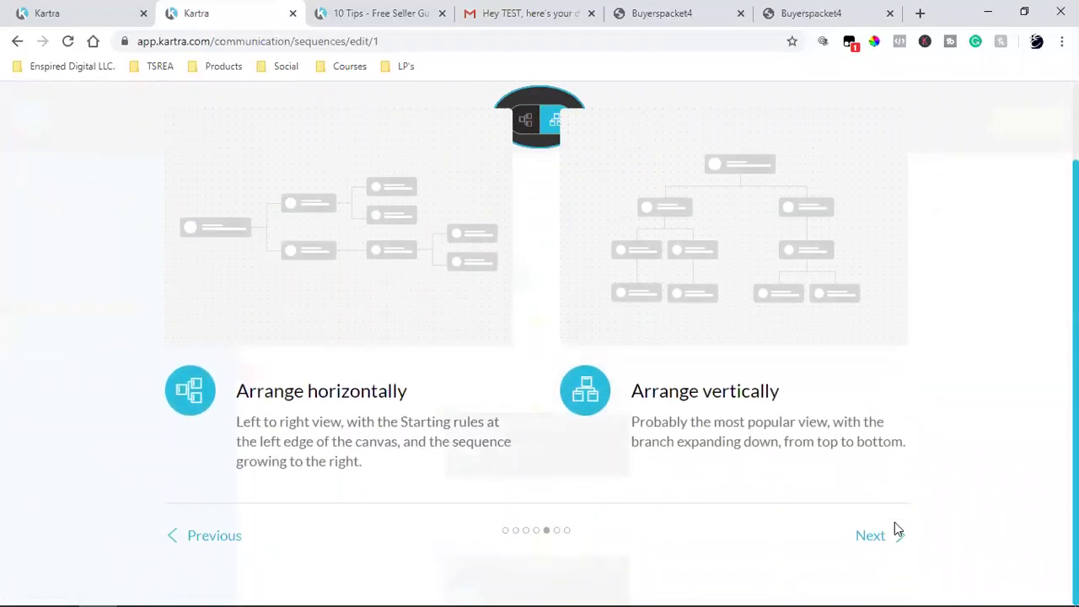
pyautogui.click(895, 535)
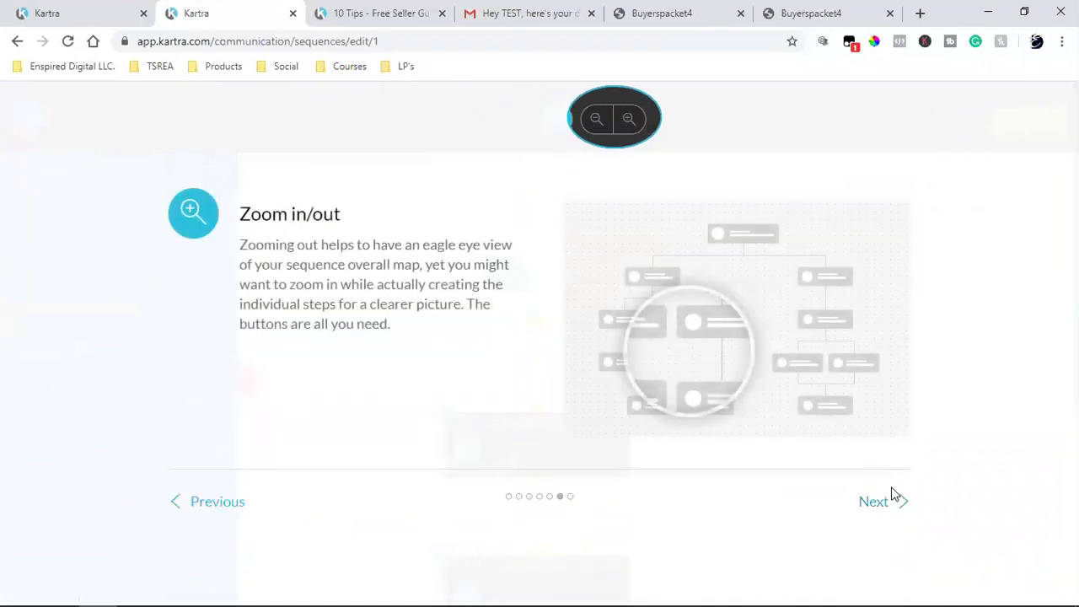
pyautogui.click(893, 508)
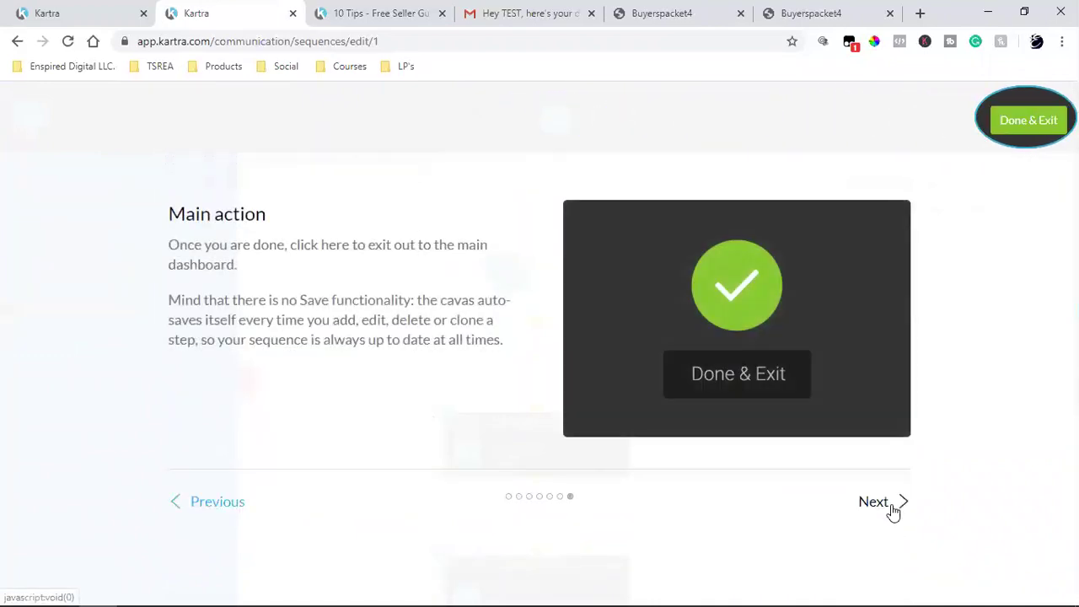
pyautogui.click(892, 508)
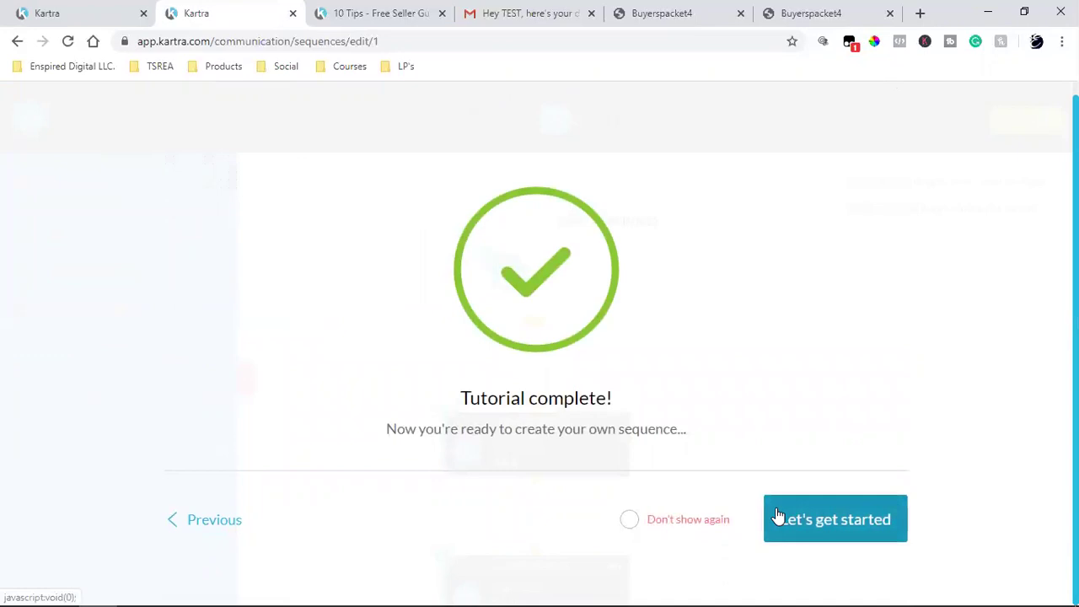
pyautogui.click(777, 516)
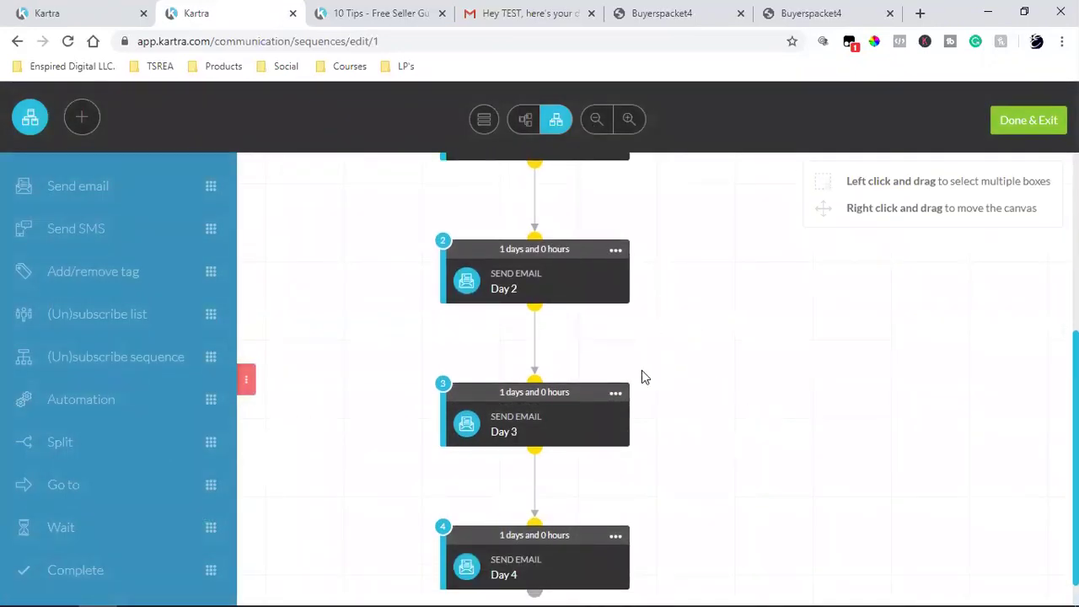
# Step: Open the Day 1 email step for editing, then go back to the opt-in form editor
pyautogui.scroll(-1, 641, 376)
pyautogui.click(616, 500)
pyautogui.scroll(5, 936, 430)
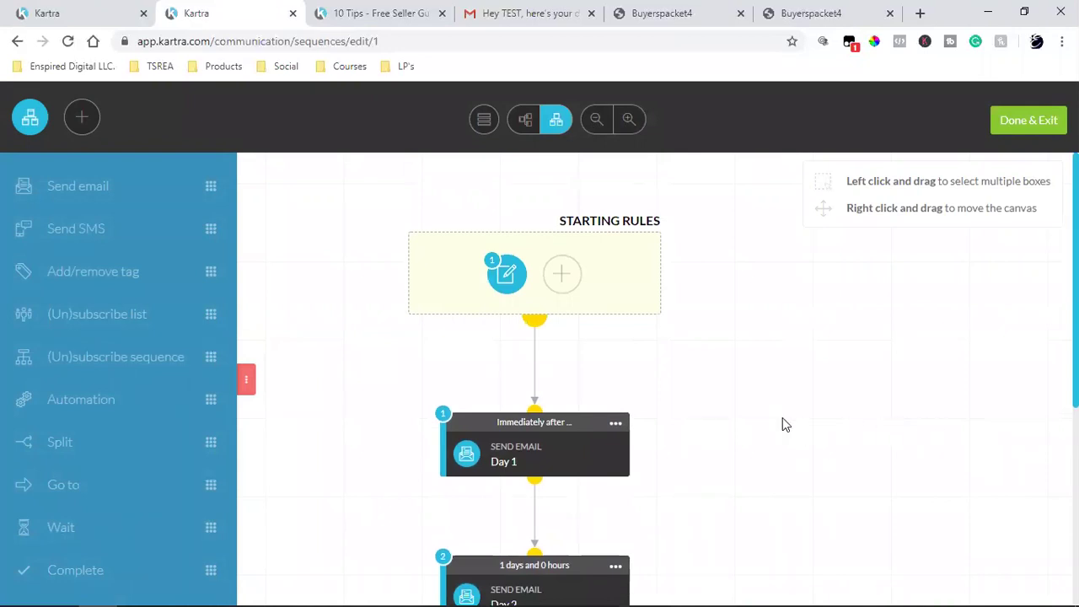
pyautogui.click(616, 422)
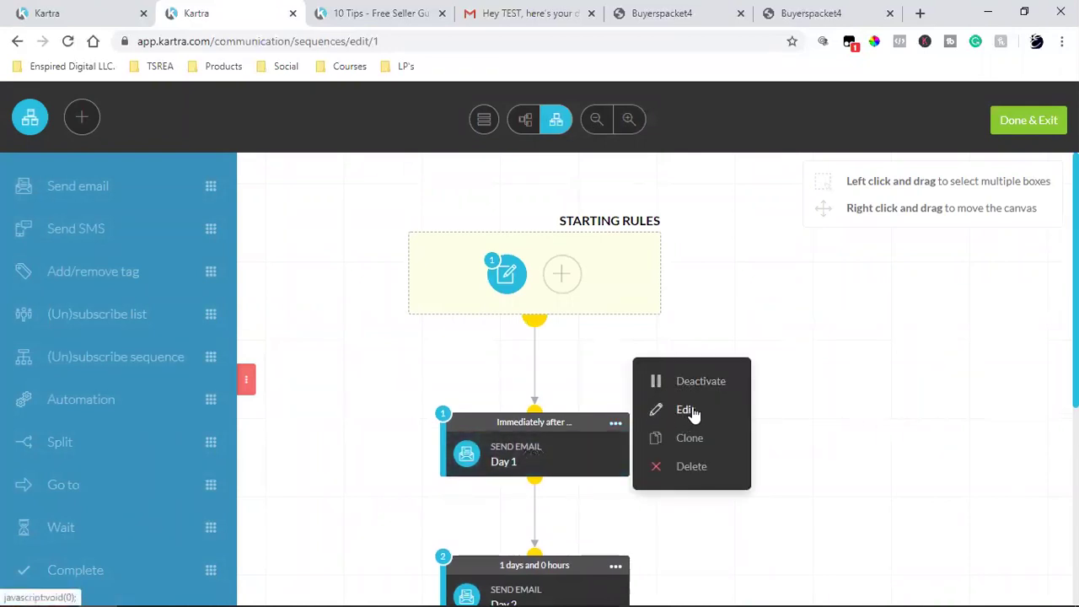
pyautogui.click(690, 410)
pyautogui.click(48, 13)
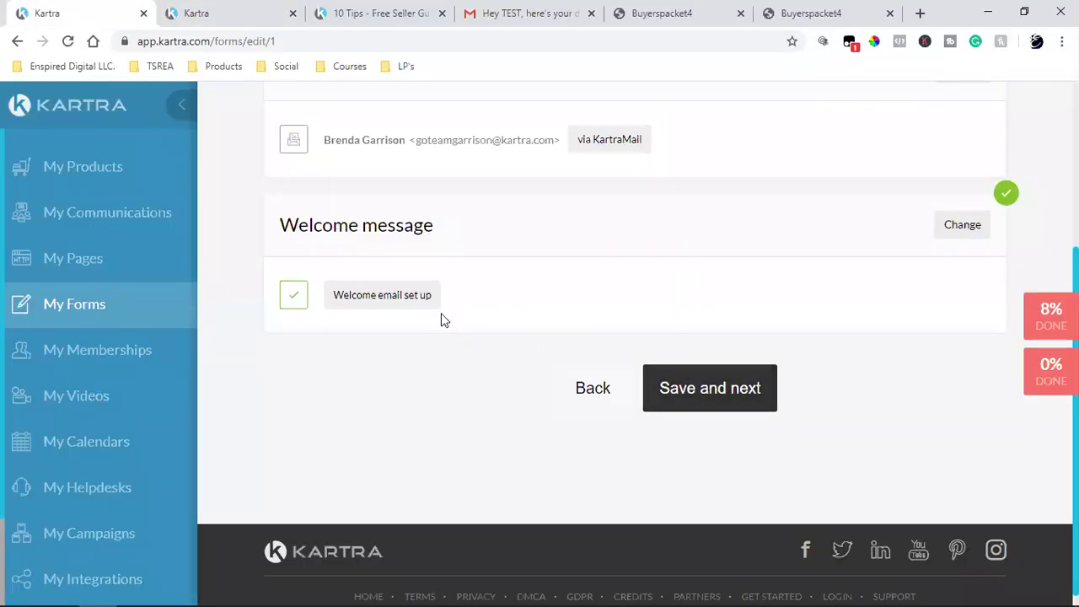
# Step: Save and advance through the Welcome, Automations and Form design steps to Finish
pyautogui.click(692, 386)
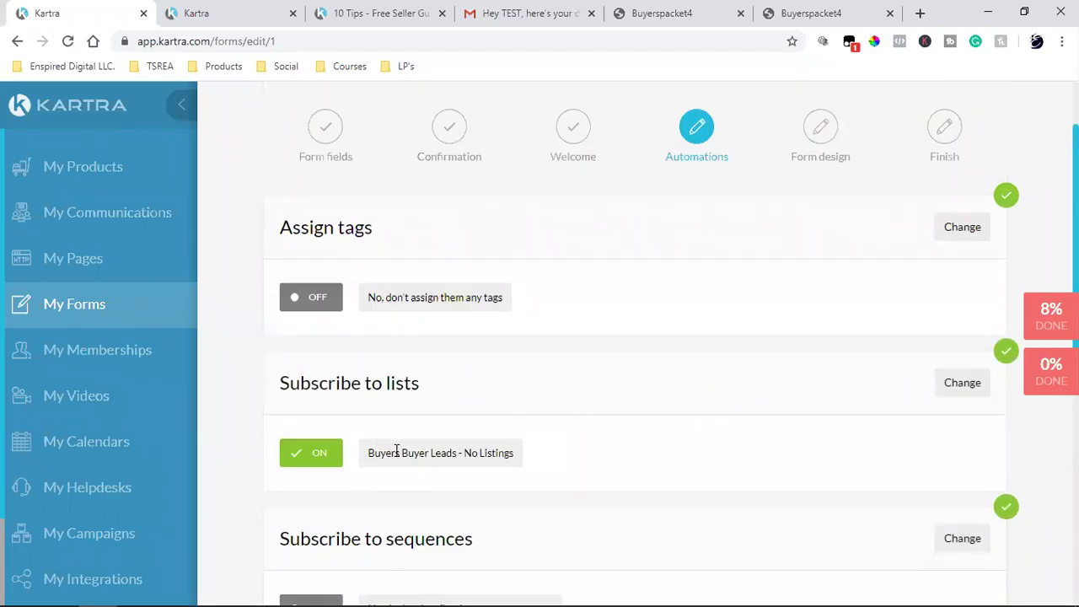
pyautogui.scroll(-4, 457, 295)
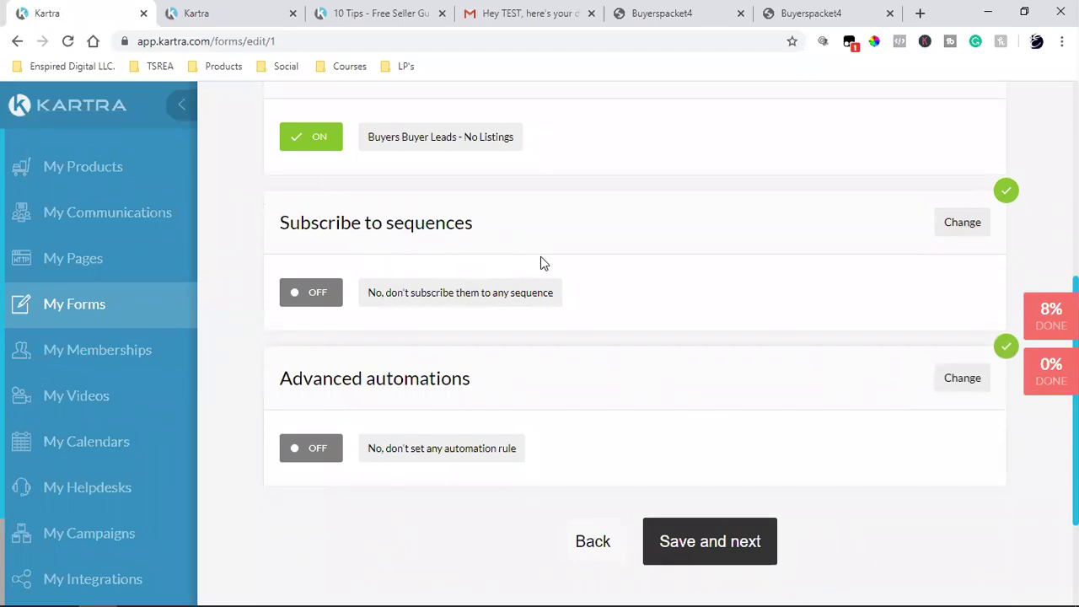
pyautogui.scroll(-2, 541, 257)
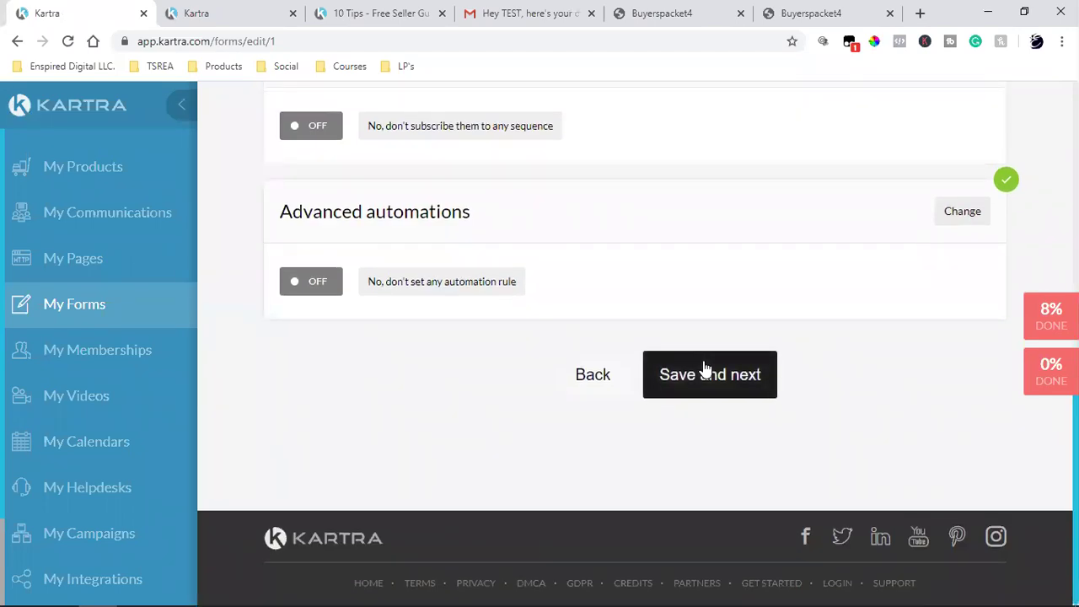
pyautogui.click(707, 370)
pyautogui.click(706, 371)
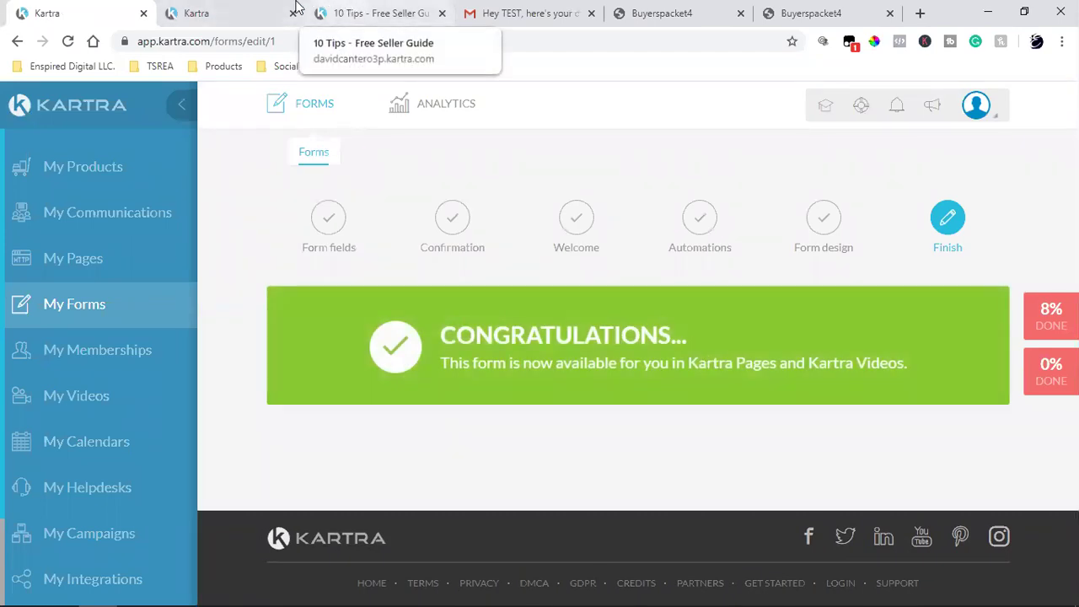
# Step: Review the opt-in form starting rule, cancel unchanged, and scroll to the Day 1–3 emails
pyautogui.click(232, 10)
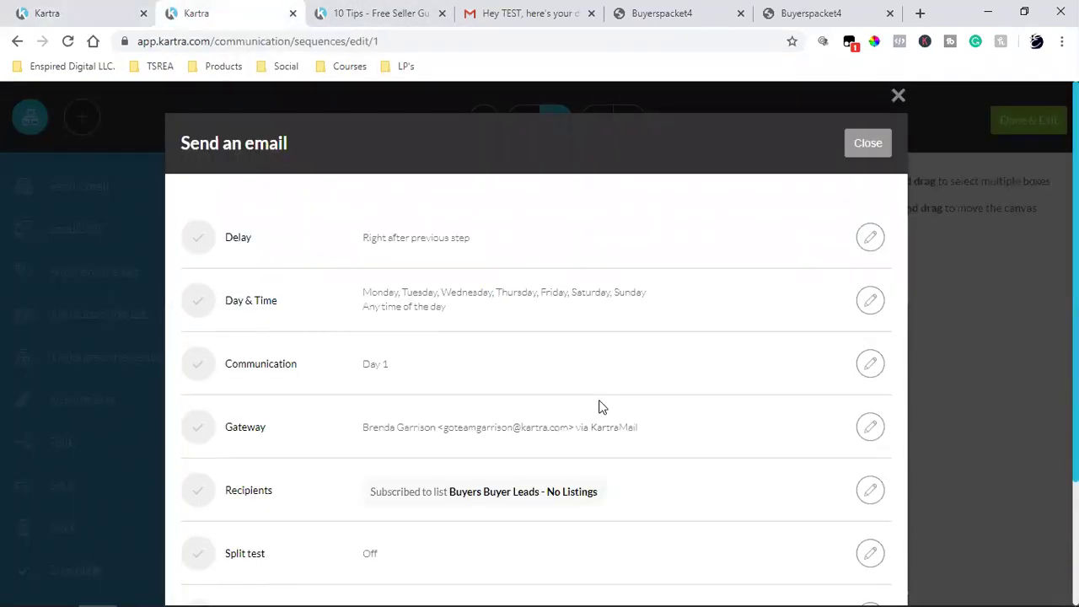
pyautogui.click(859, 154)
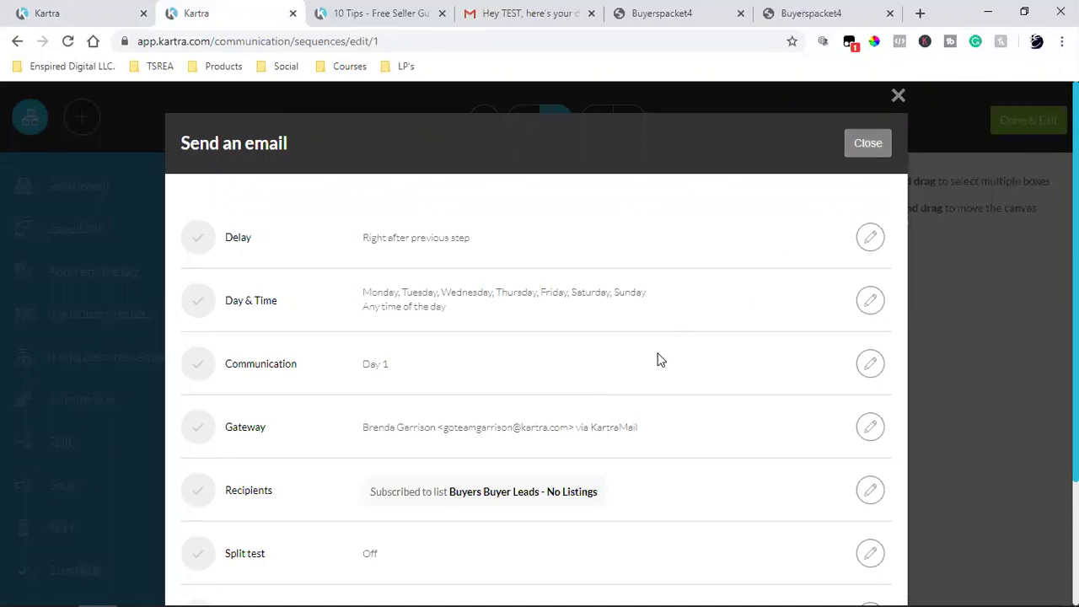
pyautogui.click(516, 268)
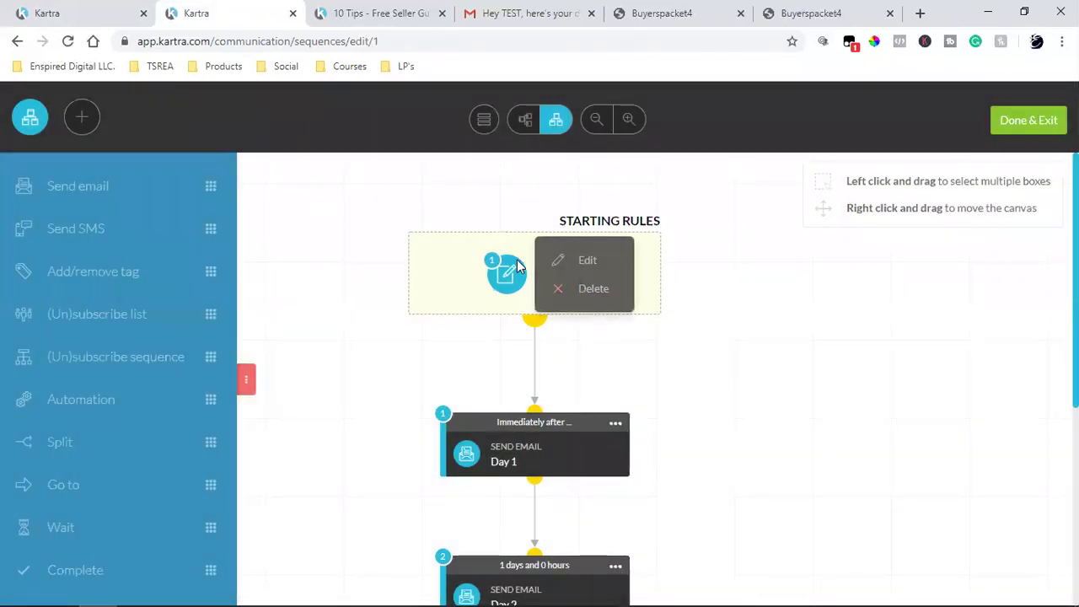
pyautogui.click(587, 262)
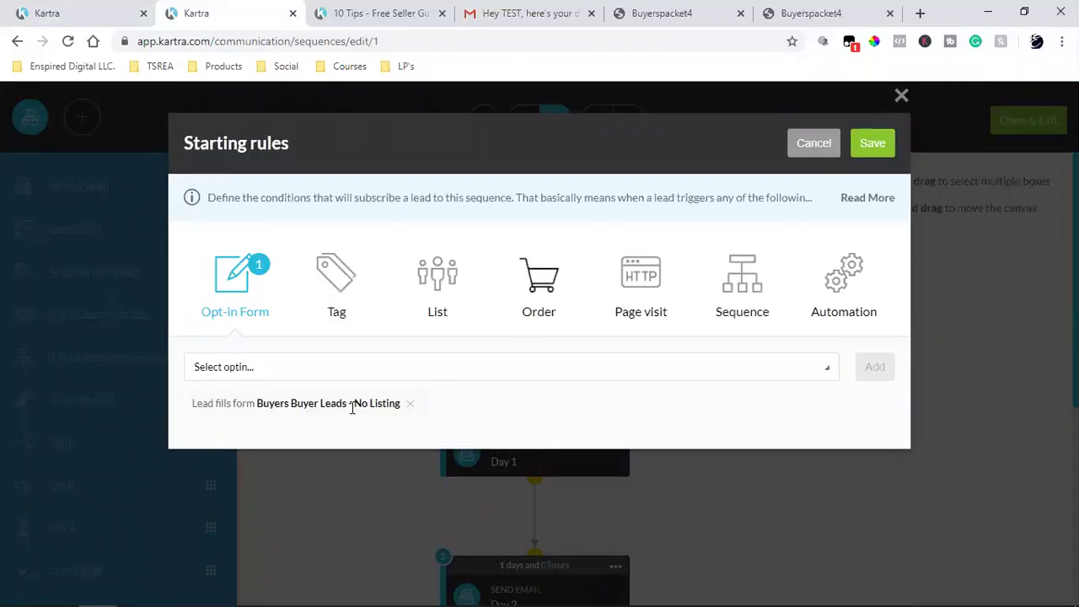
pyautogui.tripleClick(290, 406)
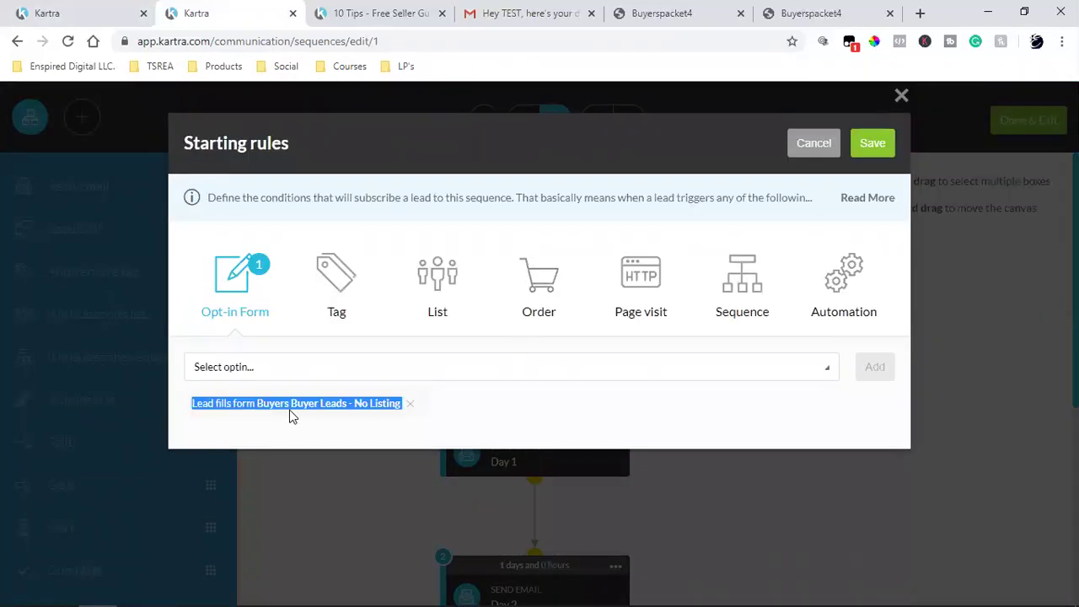
pyautogui.click(814, 152)
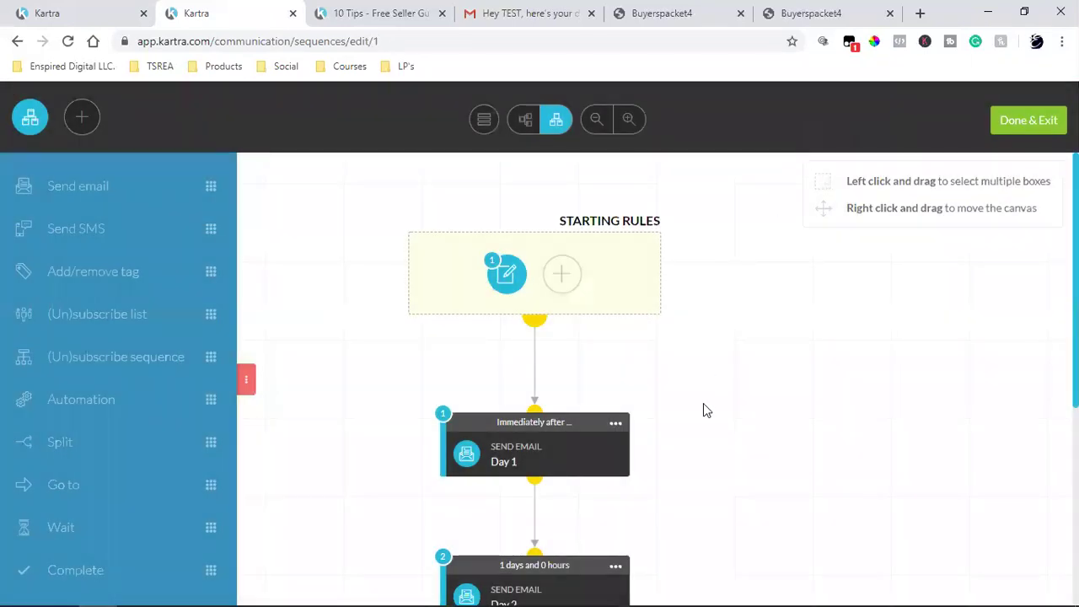
pyautogui.scroll(-2, 703, 411)
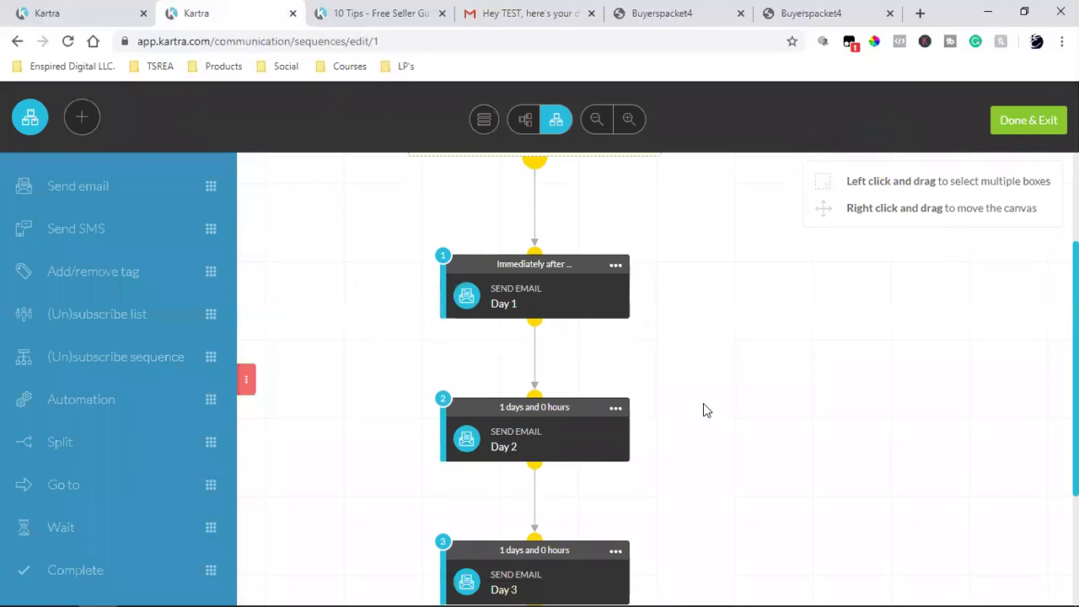
# Step: Change the Day 1 email's delay to 'Wait a number of days/hours' with 1 day and apply it
pyautogui.click(613, 267)
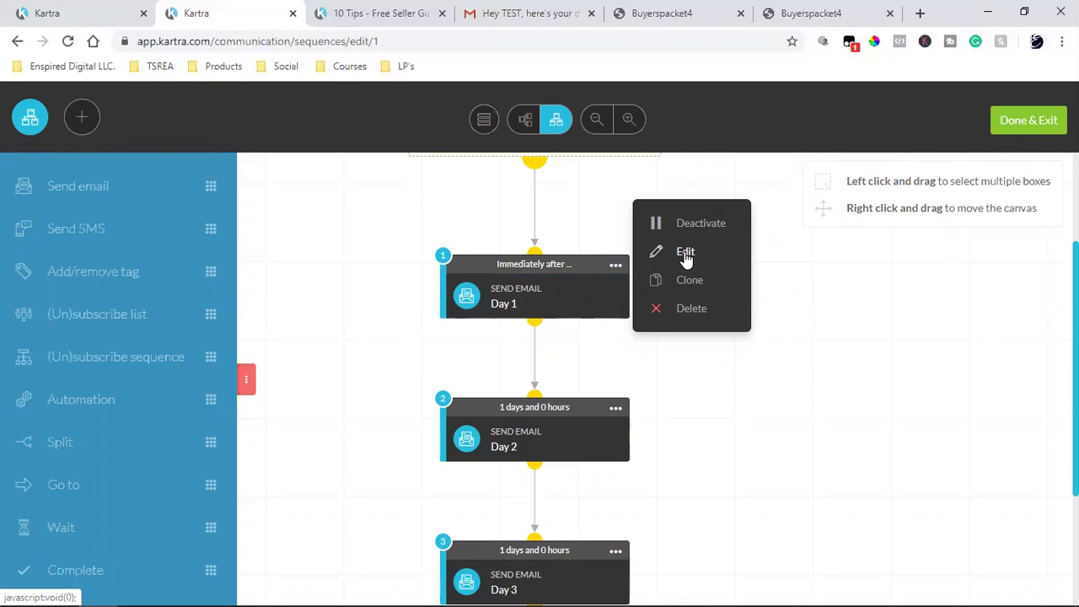
pyautogui.click(686, 253)
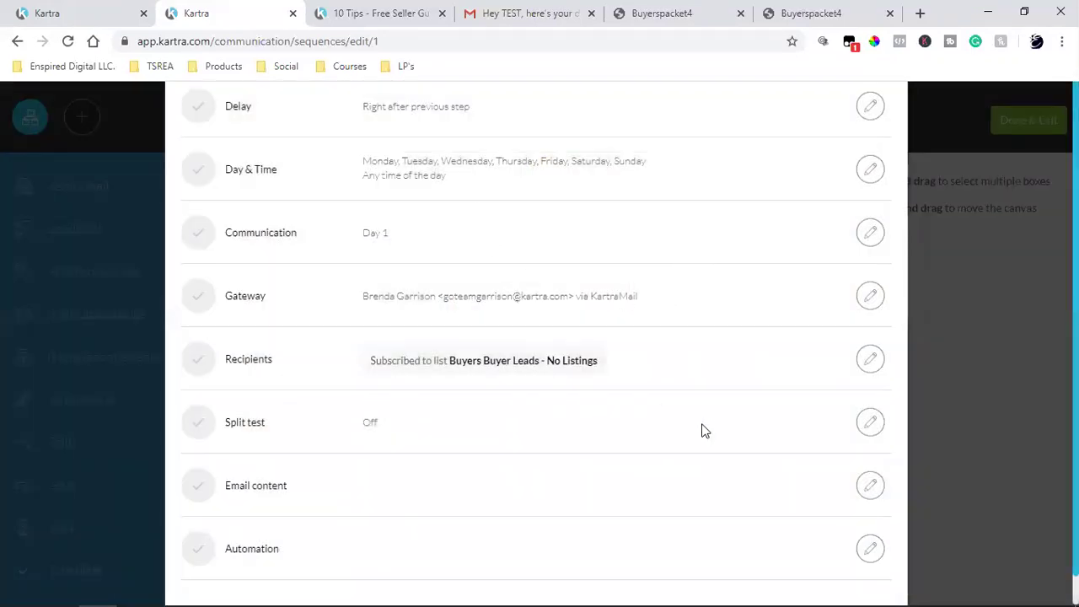
pyautogui.scroll(2, 705, 426)
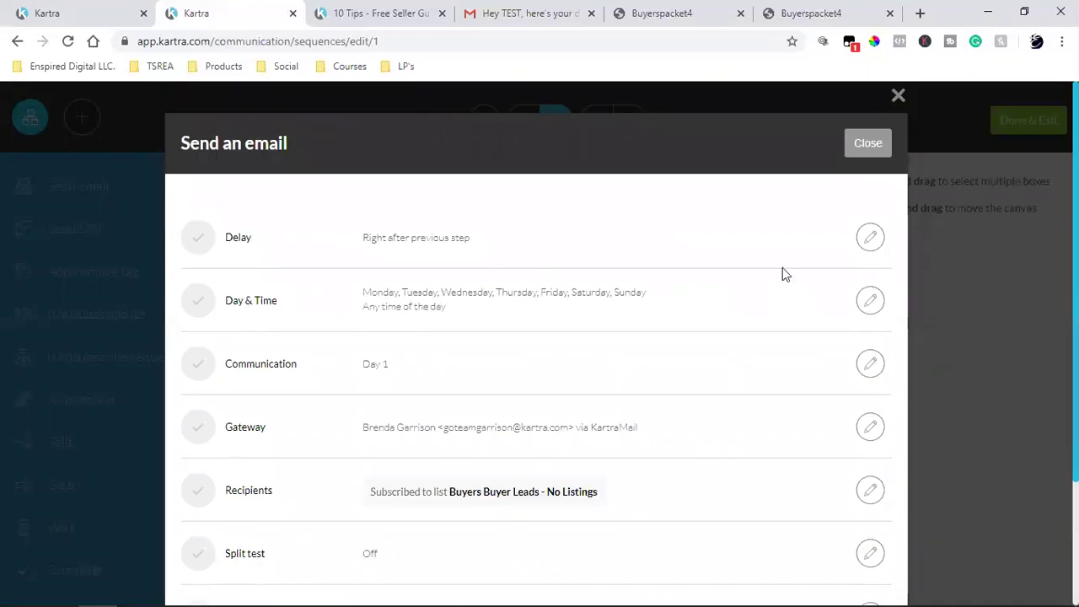
pyautogui.click(870, 239)
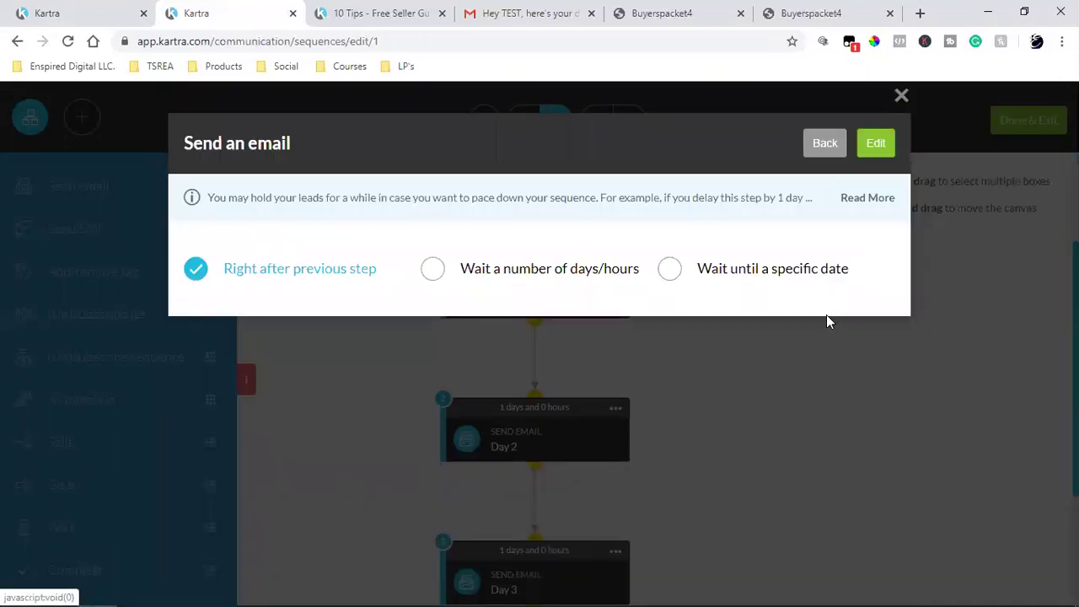
pyautogui.click(464, 285)
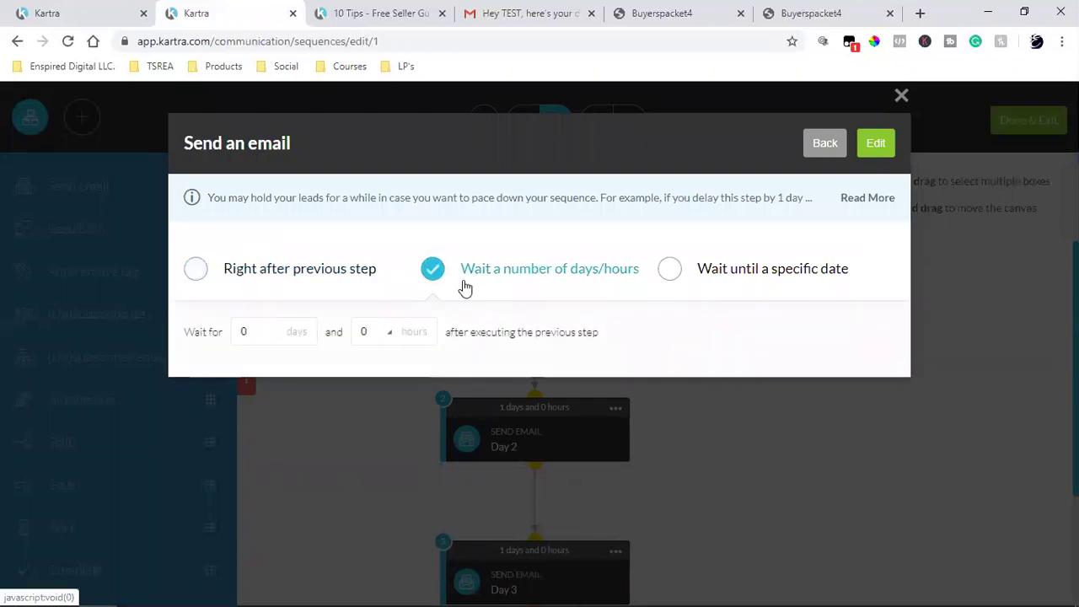
pyautogui.click(270, 338)
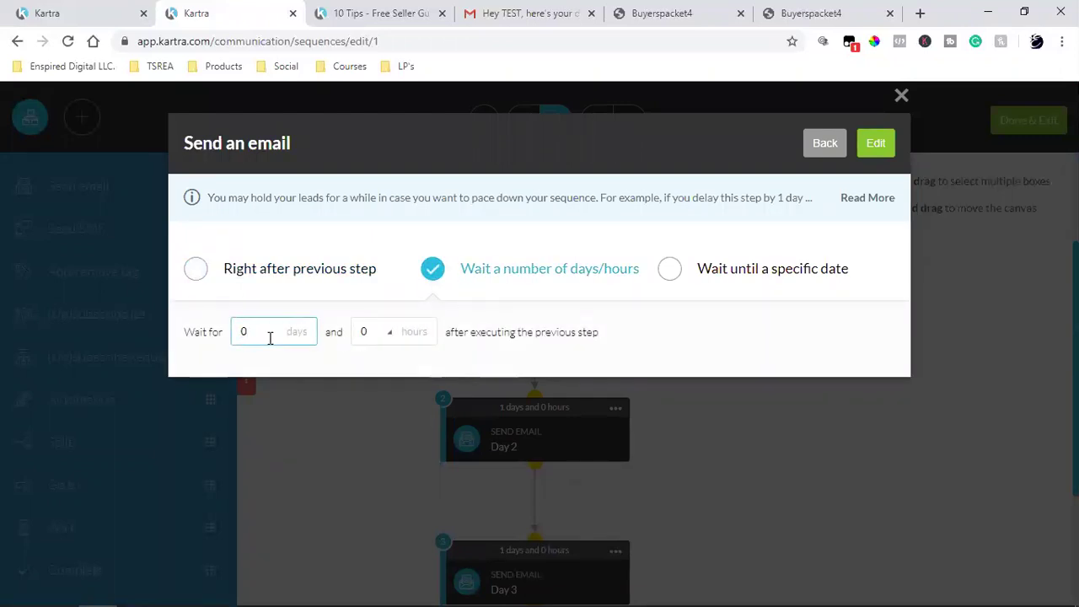
pyautogui.doubleClick(270, 338)
pyautogui.click(268, 333)
pyautogui.write('1')
pyautogui.click(875, 145)
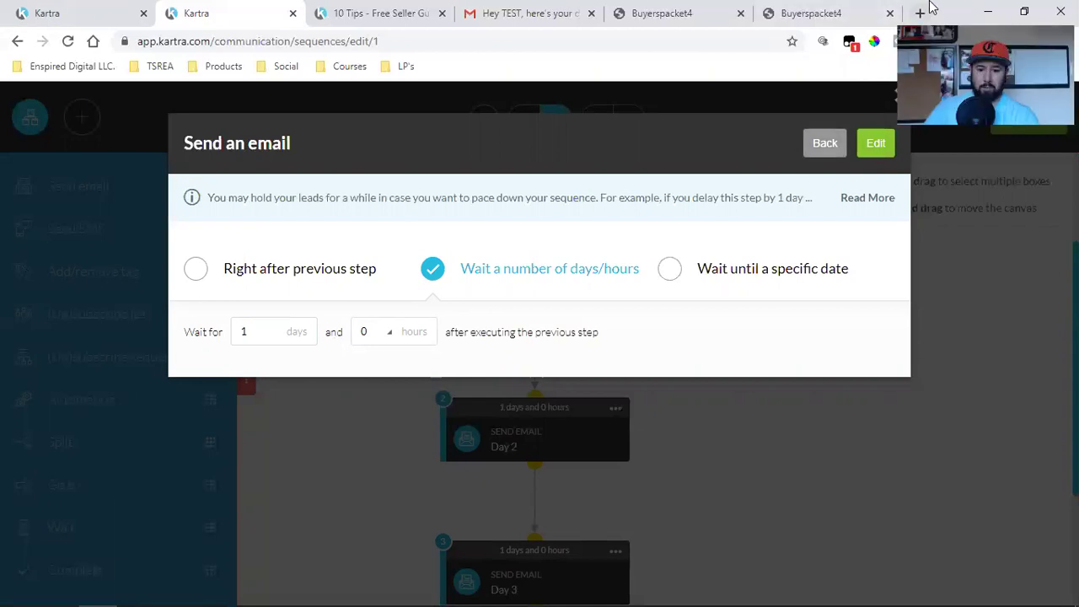
pyautogui.click(876, 145)
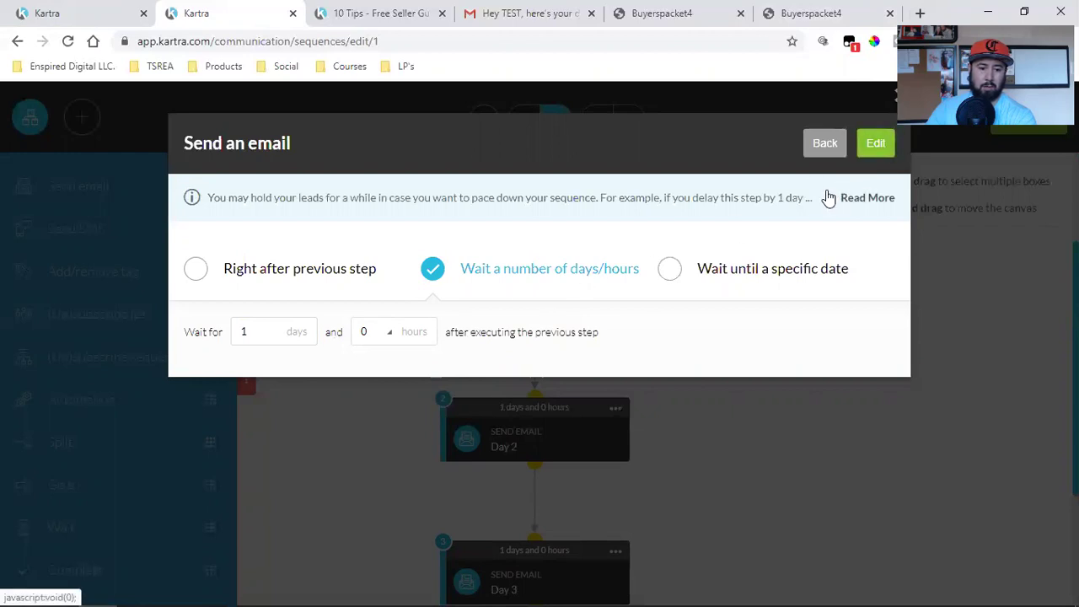
pyautogui.click(865, 146)
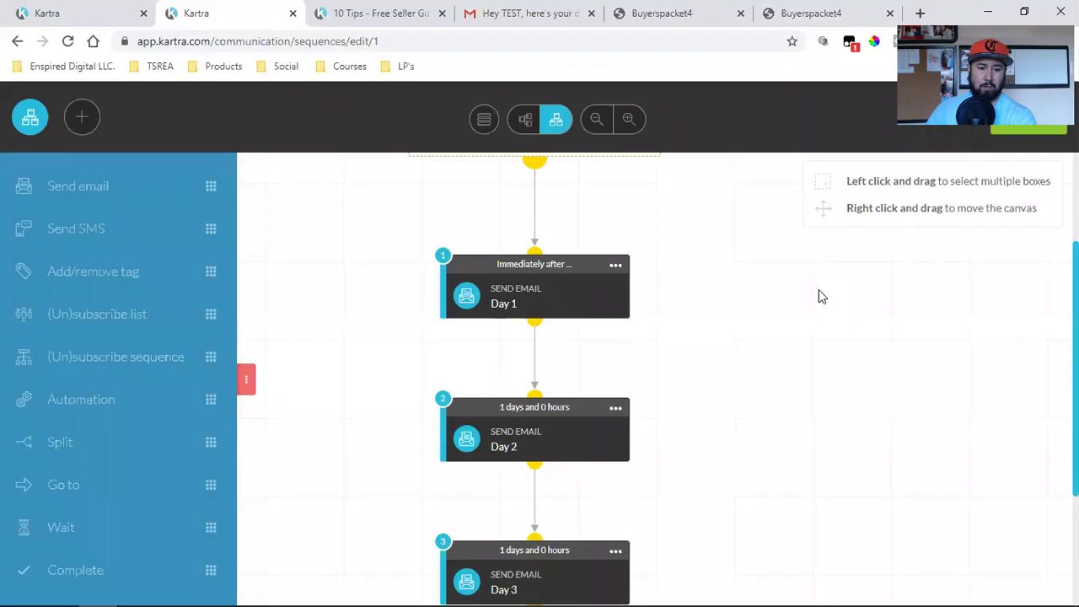
# Step: Locate the Day 1 email card and open it for editing
pyautogui.scroll(2, 819, 289)
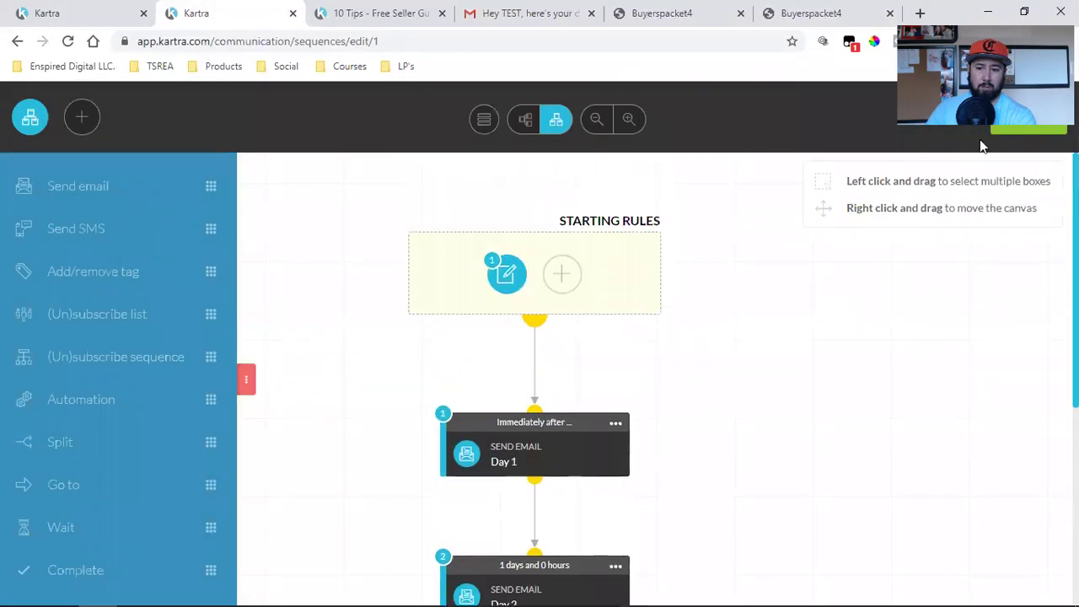
pyautogui.scroll(-2, 734, 311)
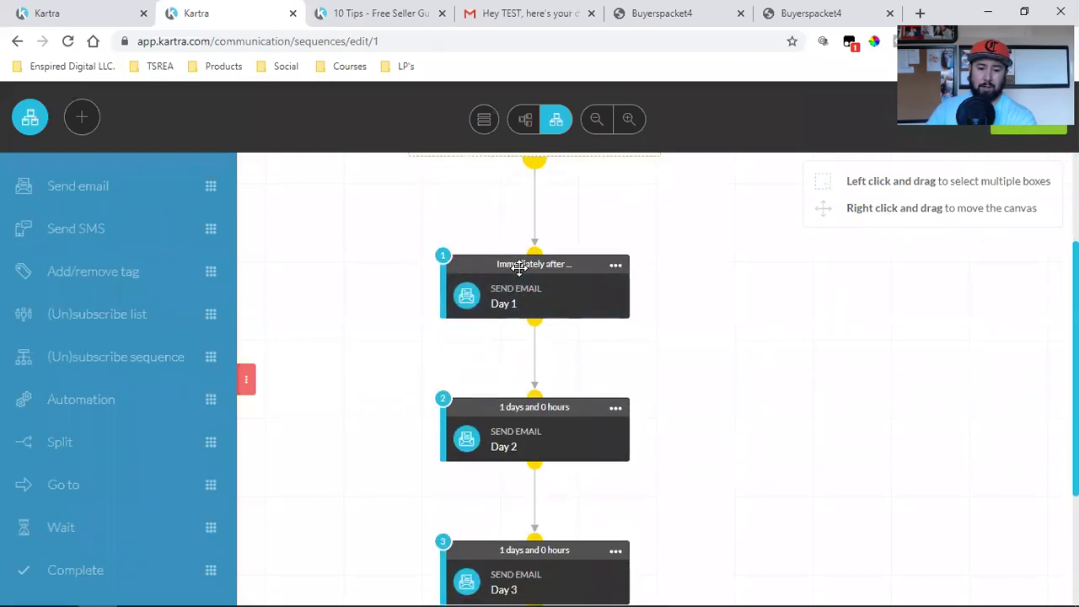
pyautogui.click(615, 408)
pyautogui.click(624, 402)
pyautogui.scroll(-2, 626, 401)
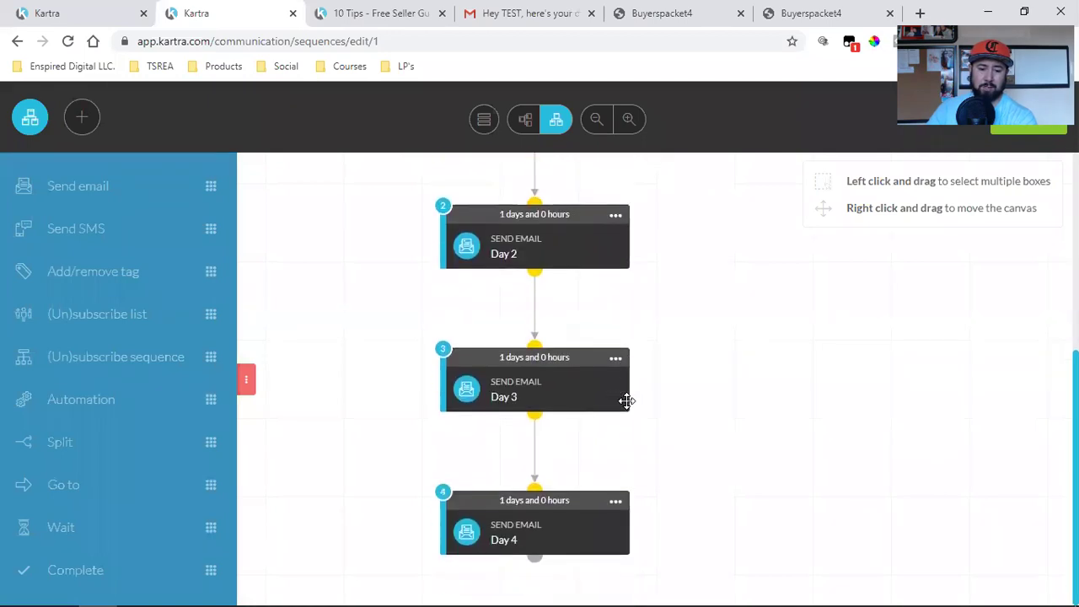
pyautogui.scroll(3, 626, 400)
pyautogui.click(615, 390)
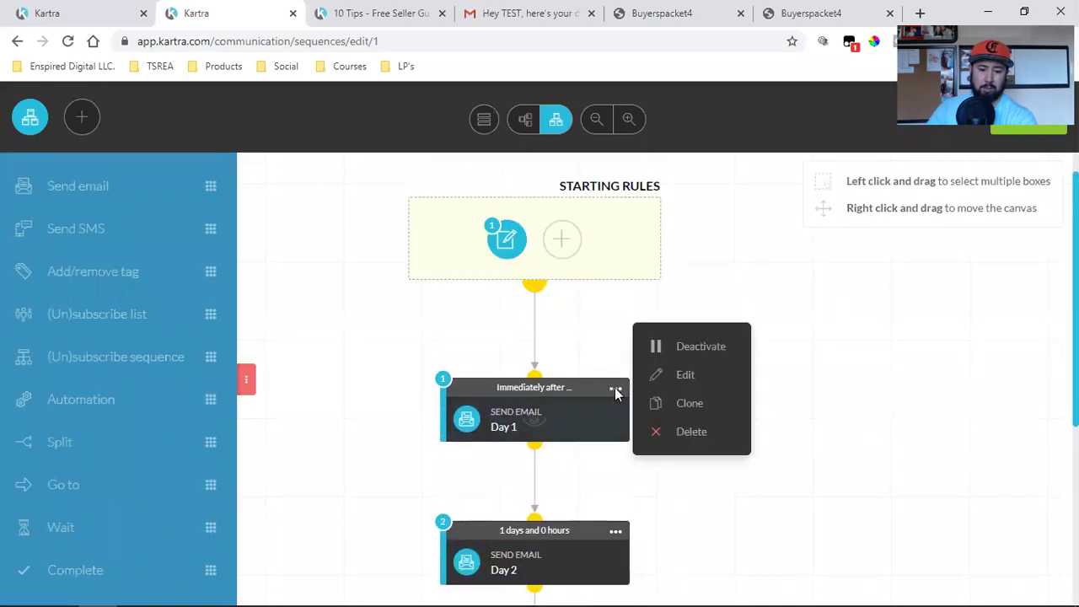
pyautogui.click(687, 375)
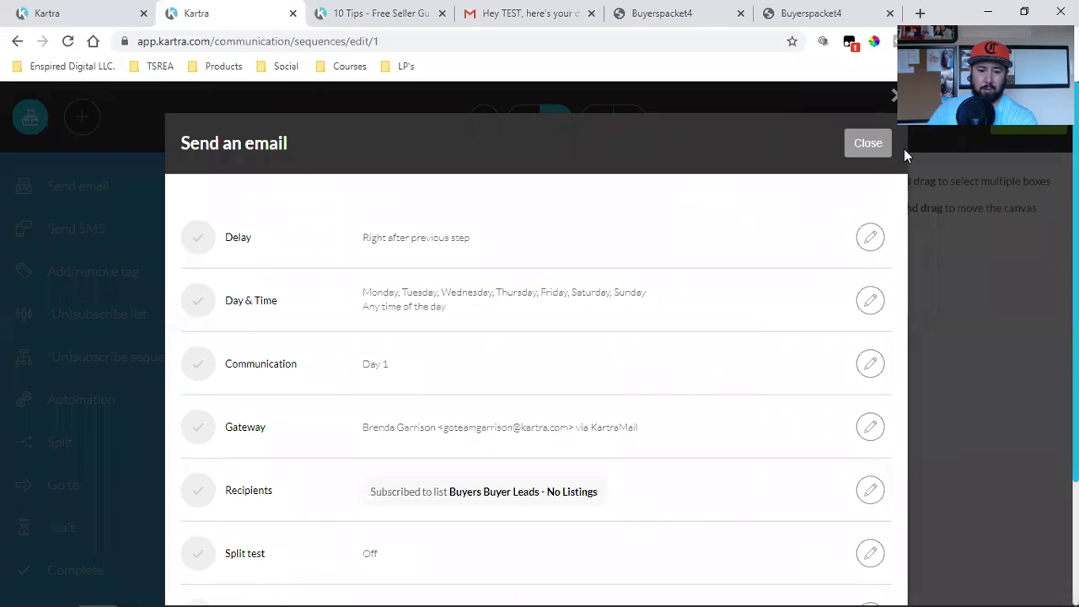
# Step: Set the Day 1 email to wait 1 day, save, and close its settings
pyautogui.click(870, 237)
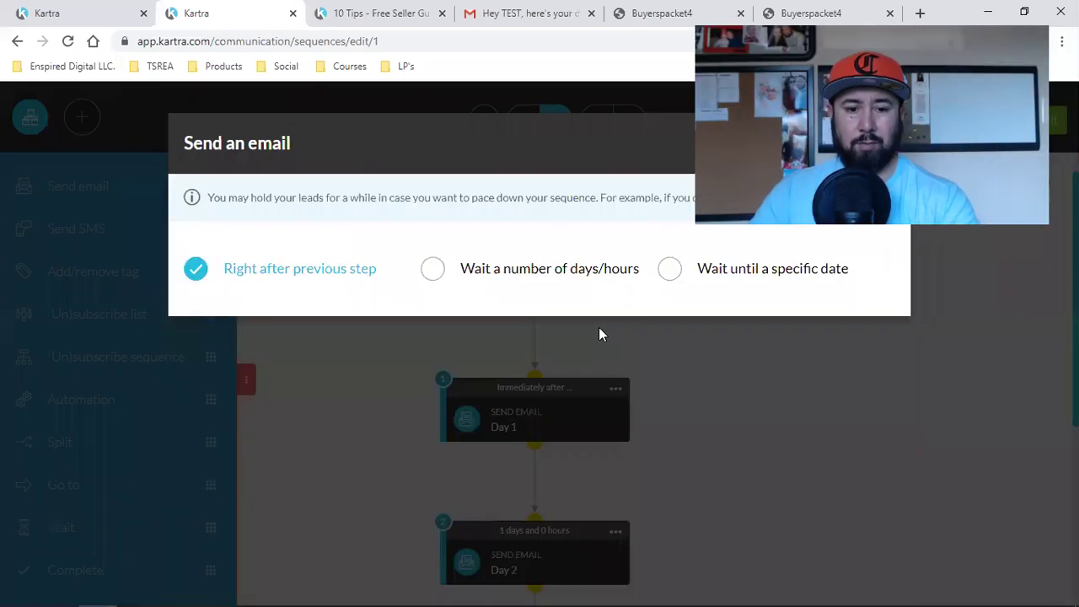
pyautogui.click(447, 282)
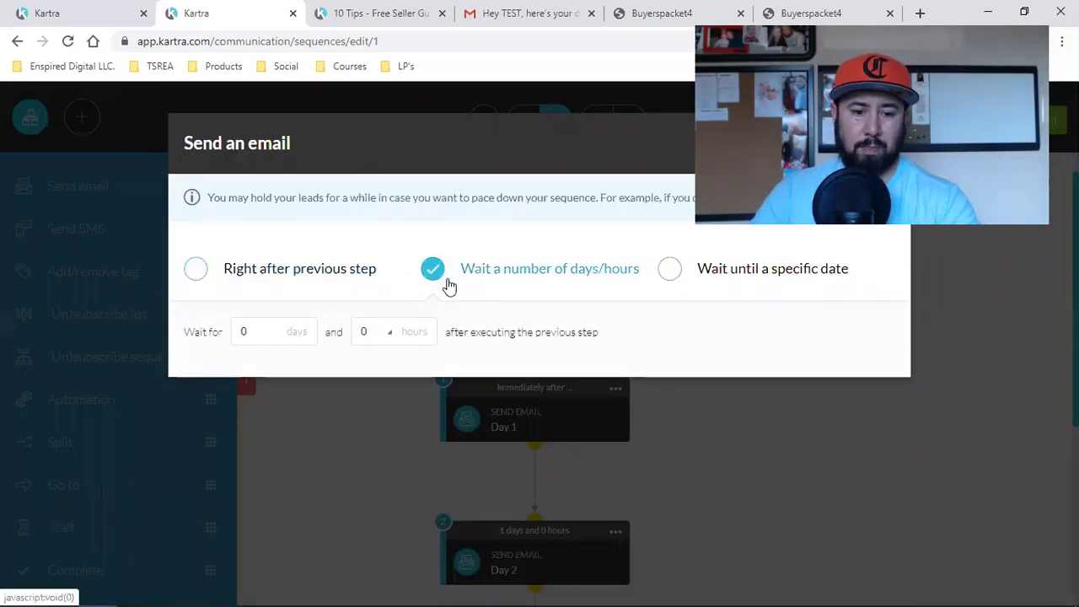
pyautogui.click(262, 329)
pyautogui.write('1')
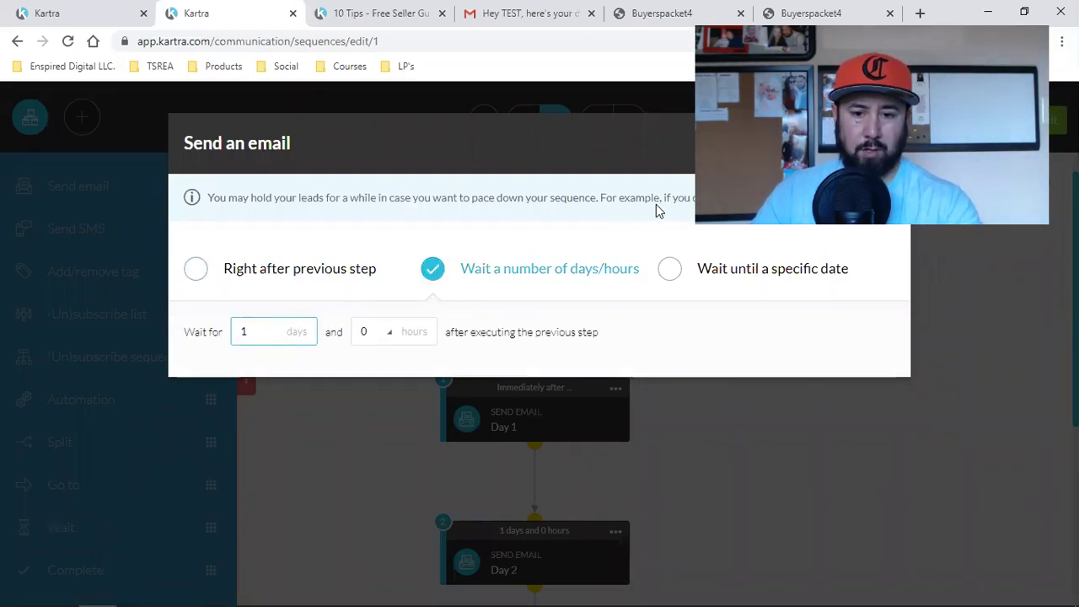
pyautogui.click(885, 144)
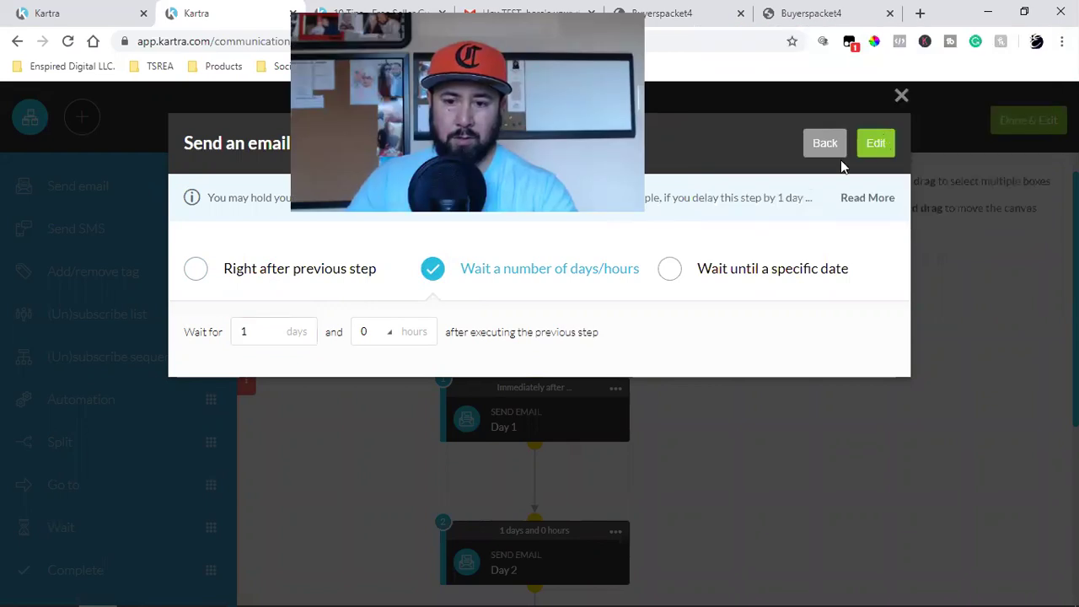
pyautogui.click(900, 96)
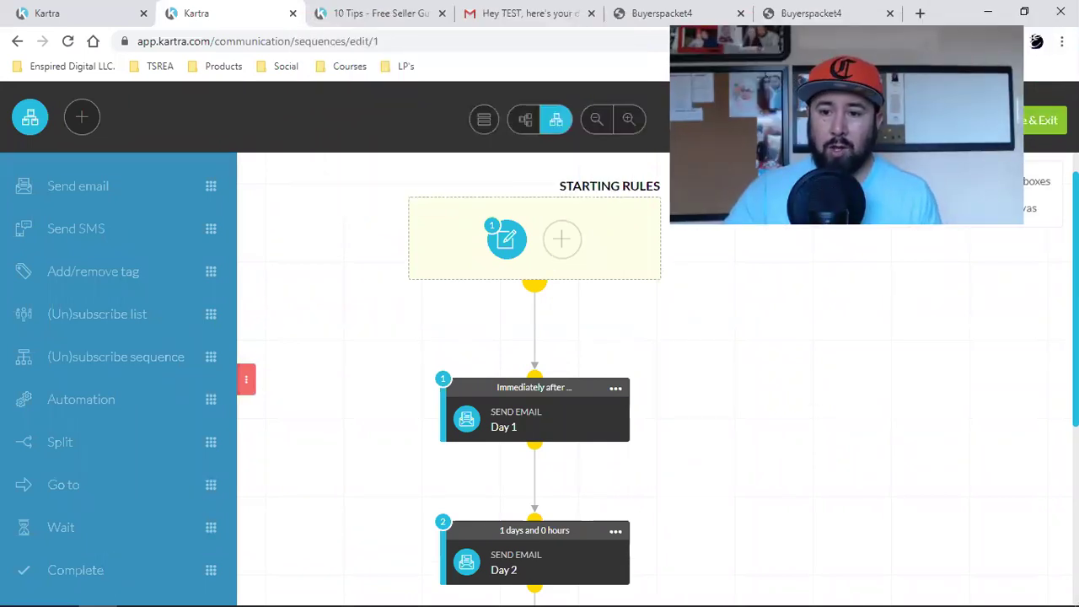
# Step: Save & Exit the sequence to return to Communications > Sequences
pyautogui.click(1042, 127)
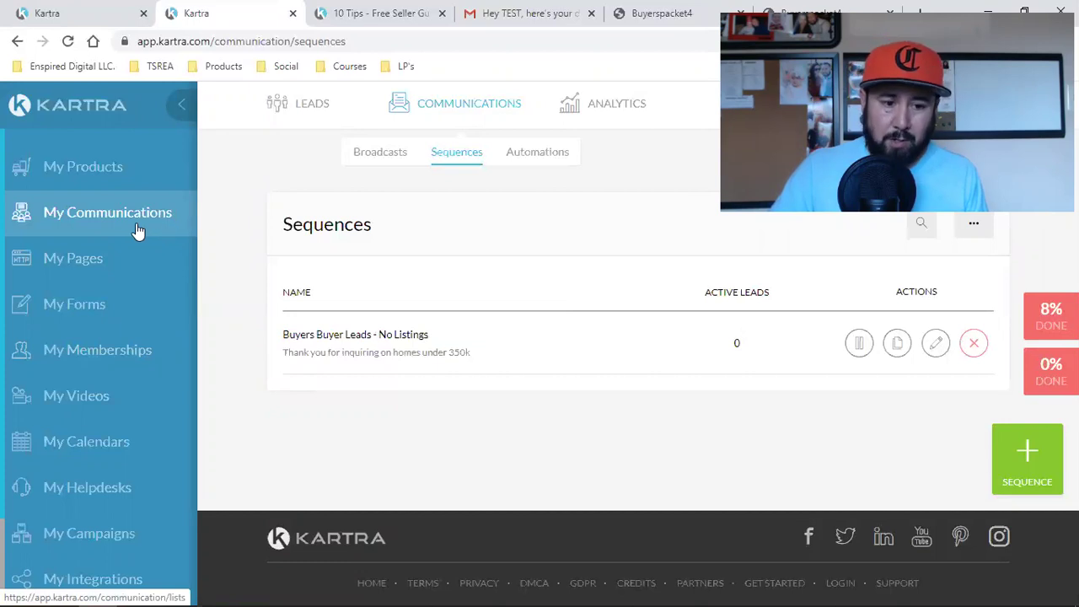
pyautogui.scroll(-2, 100, 312)
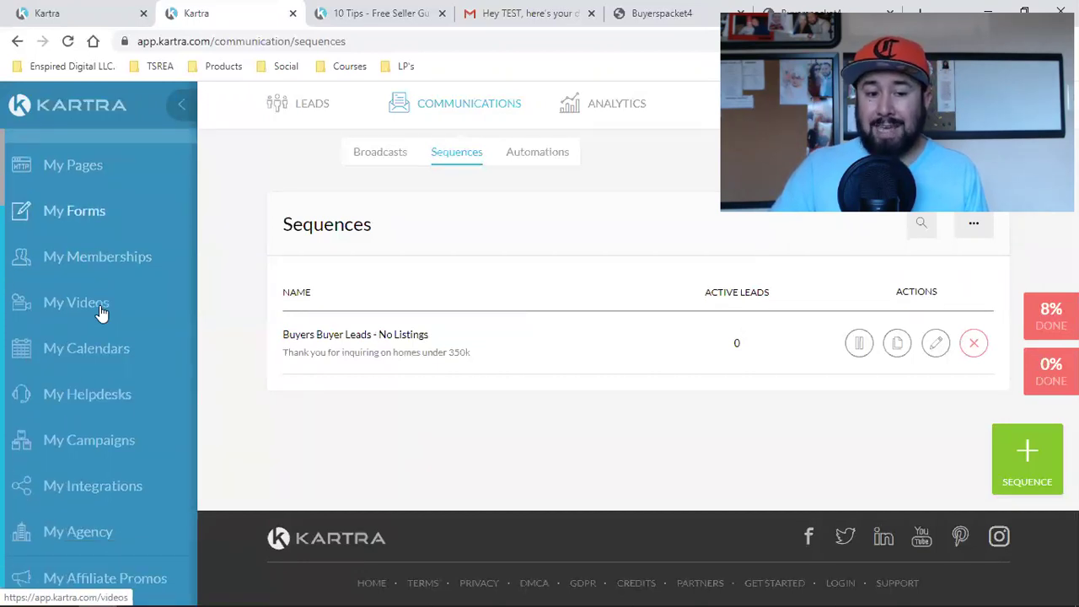